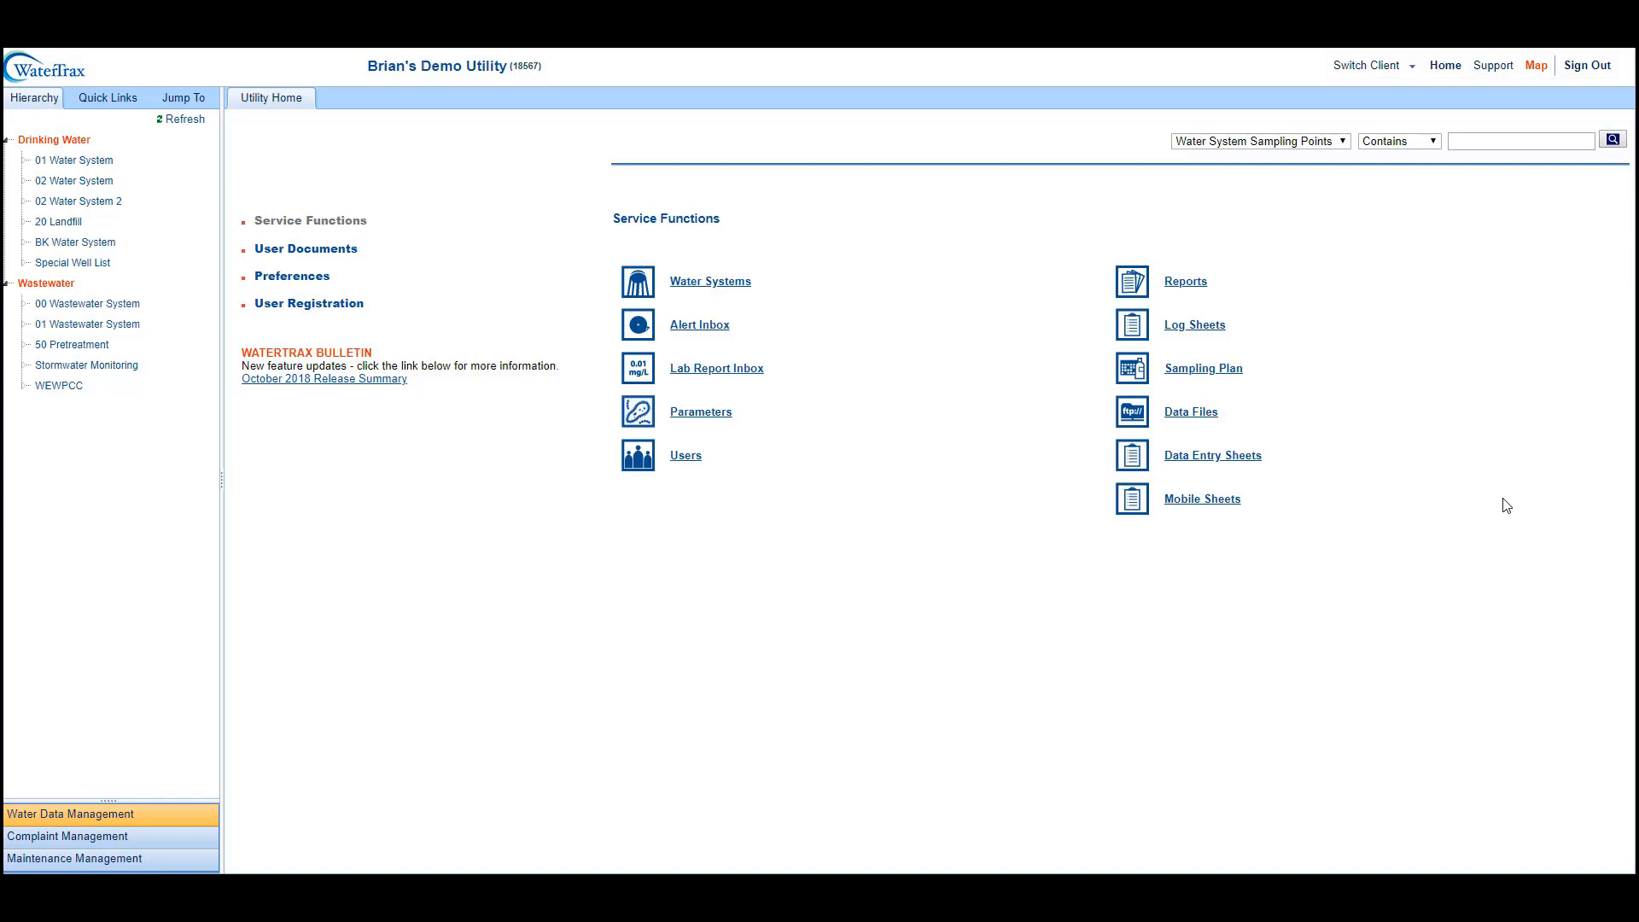
Step: Open the sampling plan for 01 Water System and go through its sections to the available reports
left_click(1198, 369)
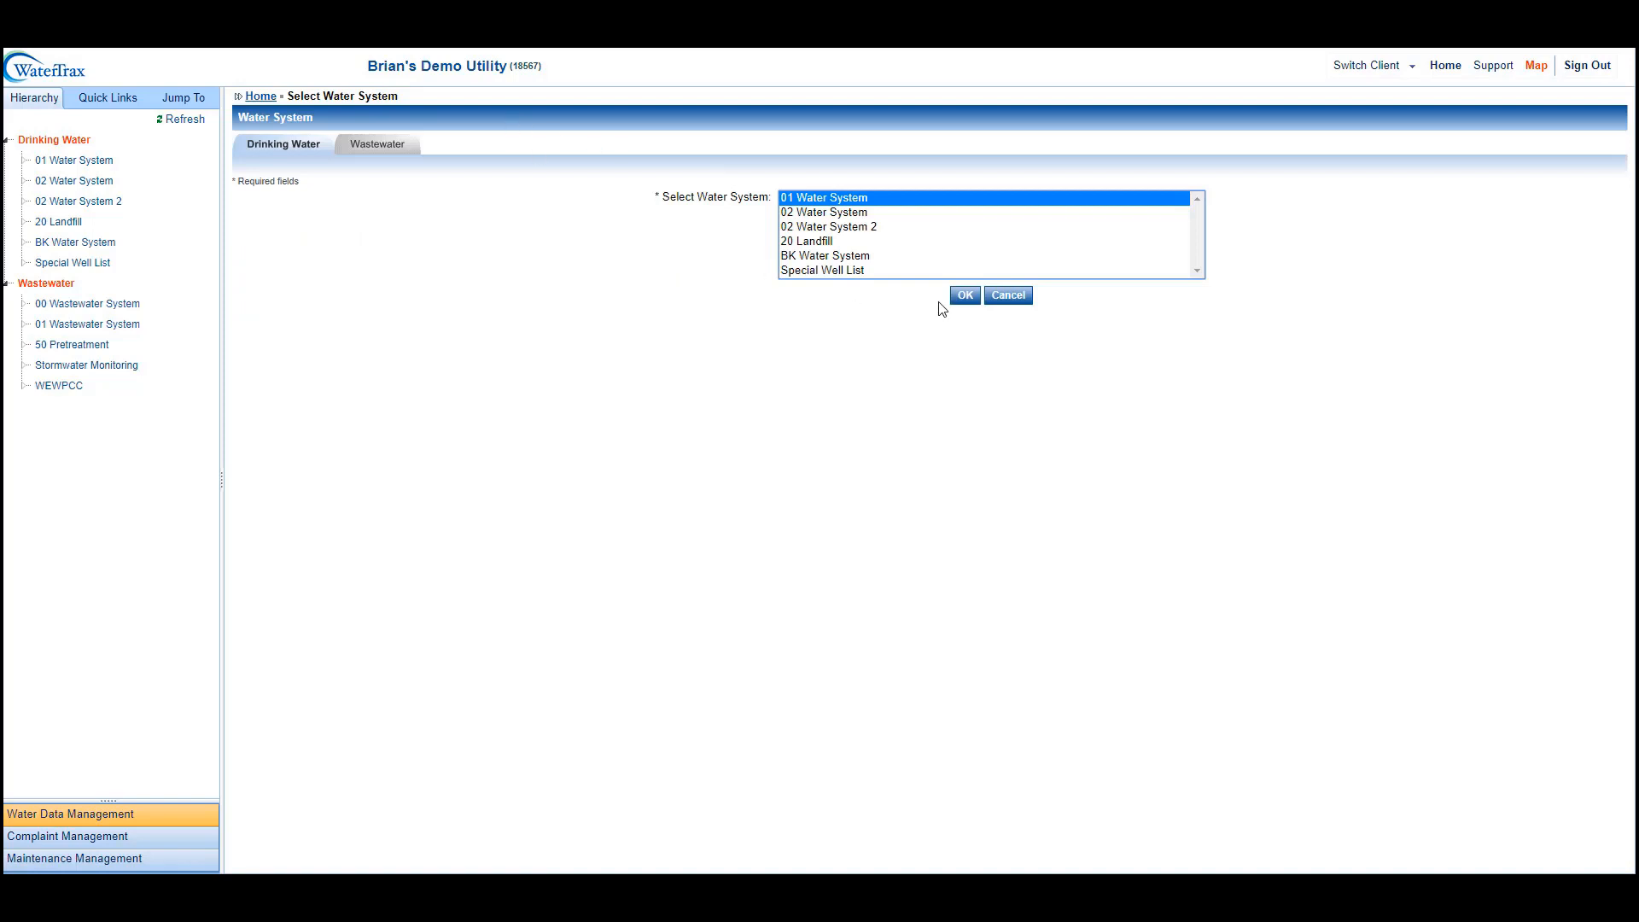
left_click(964, 296)
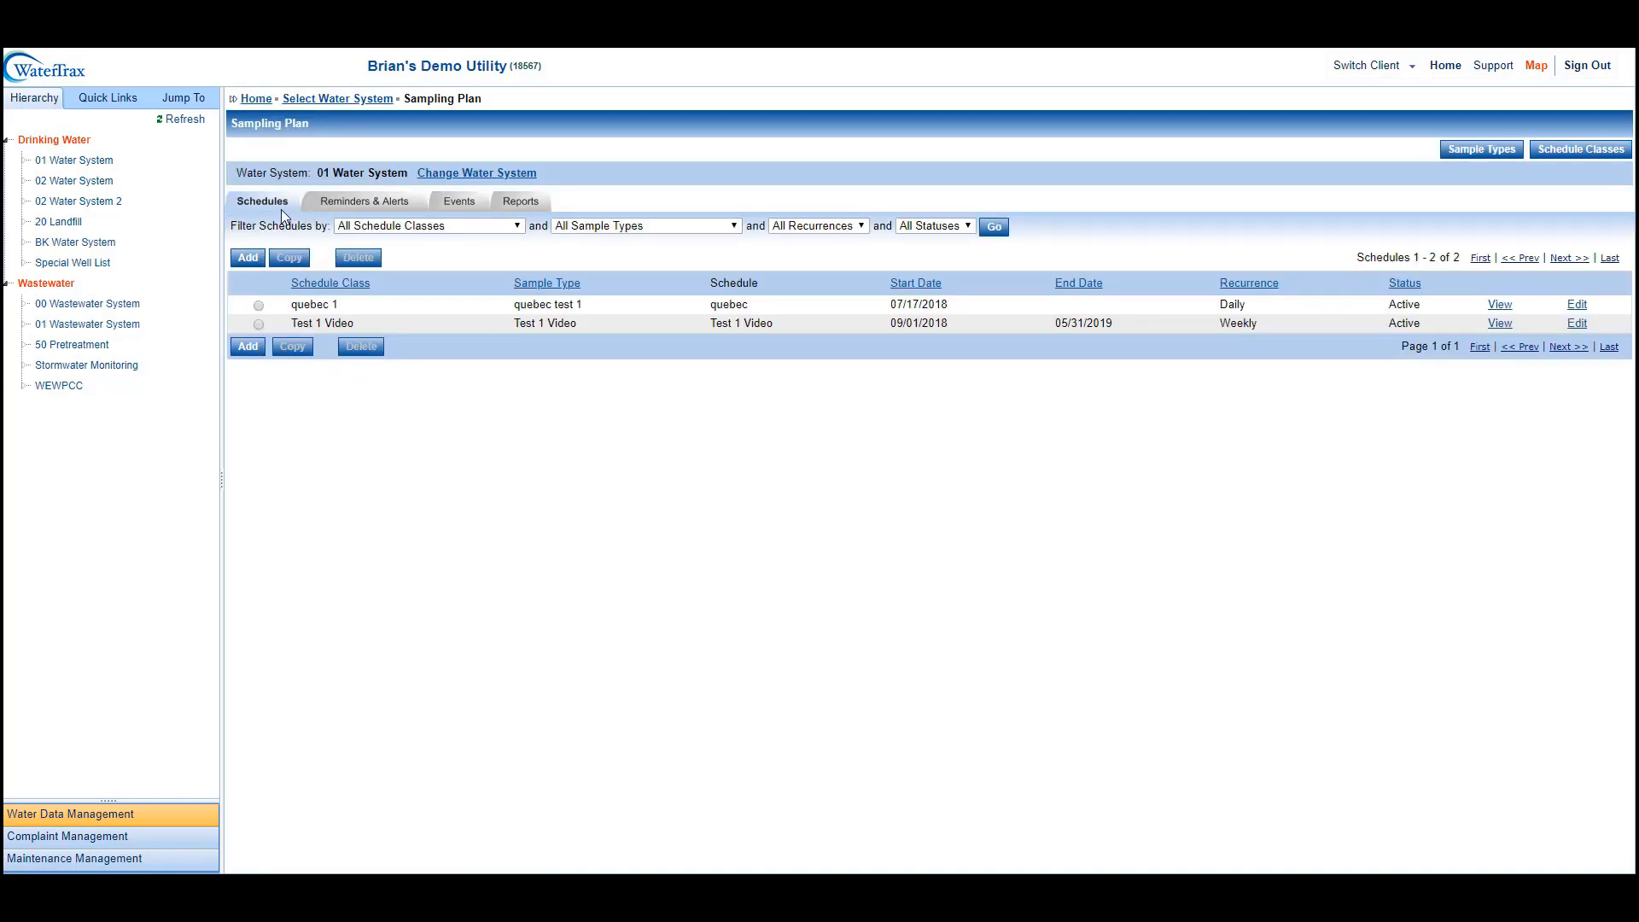
left_click(341, 202)
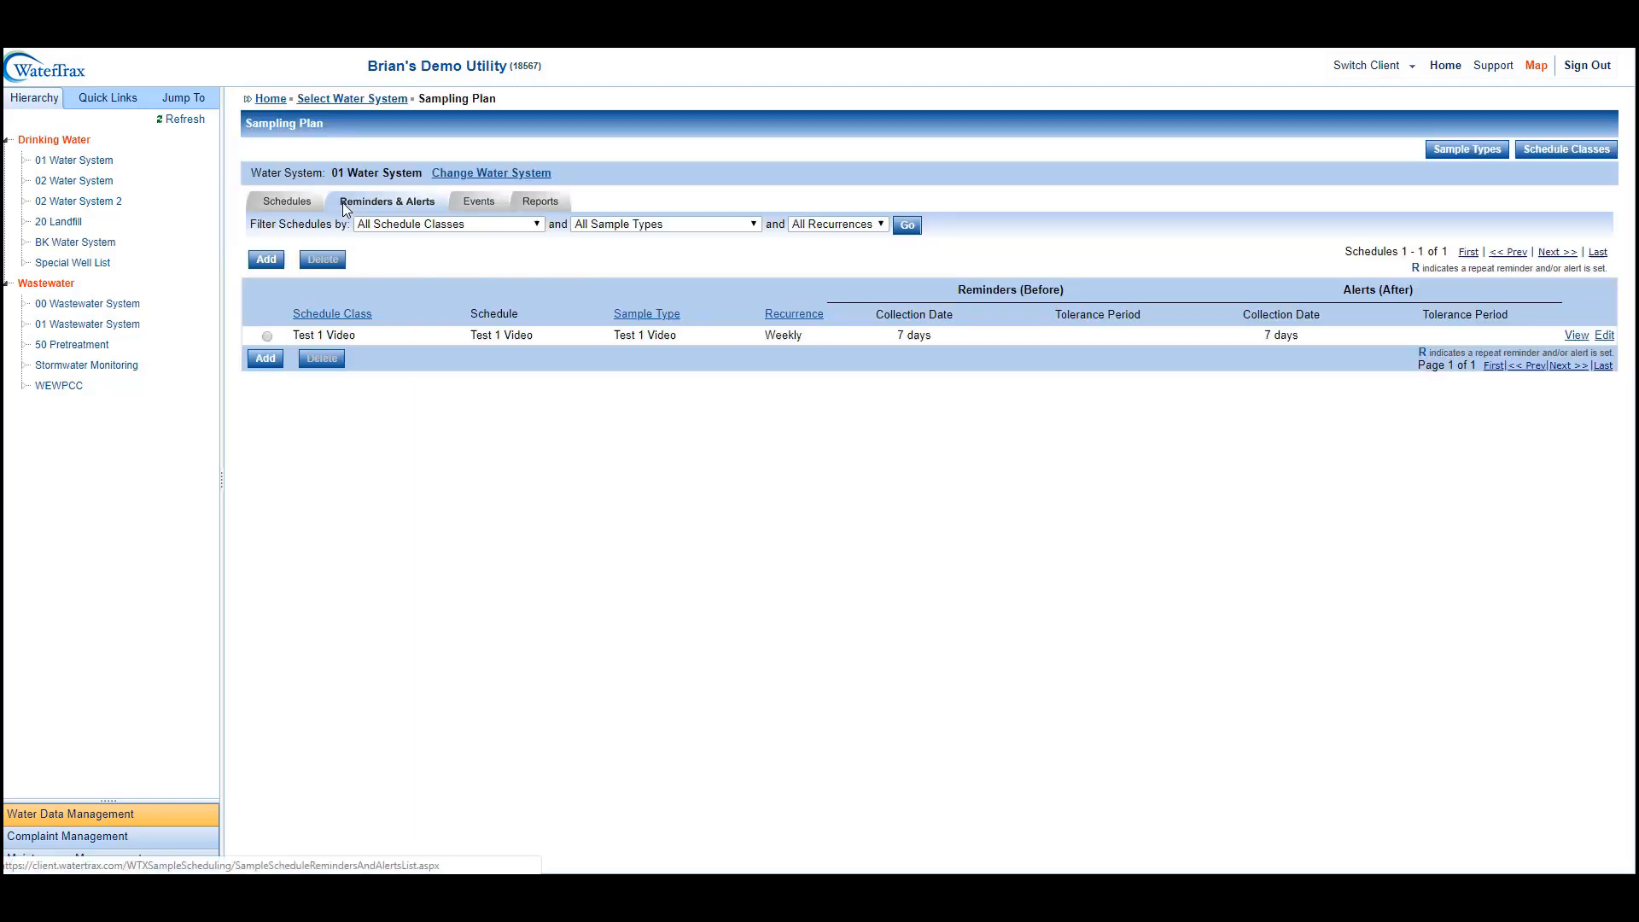
left_click(495, 204)
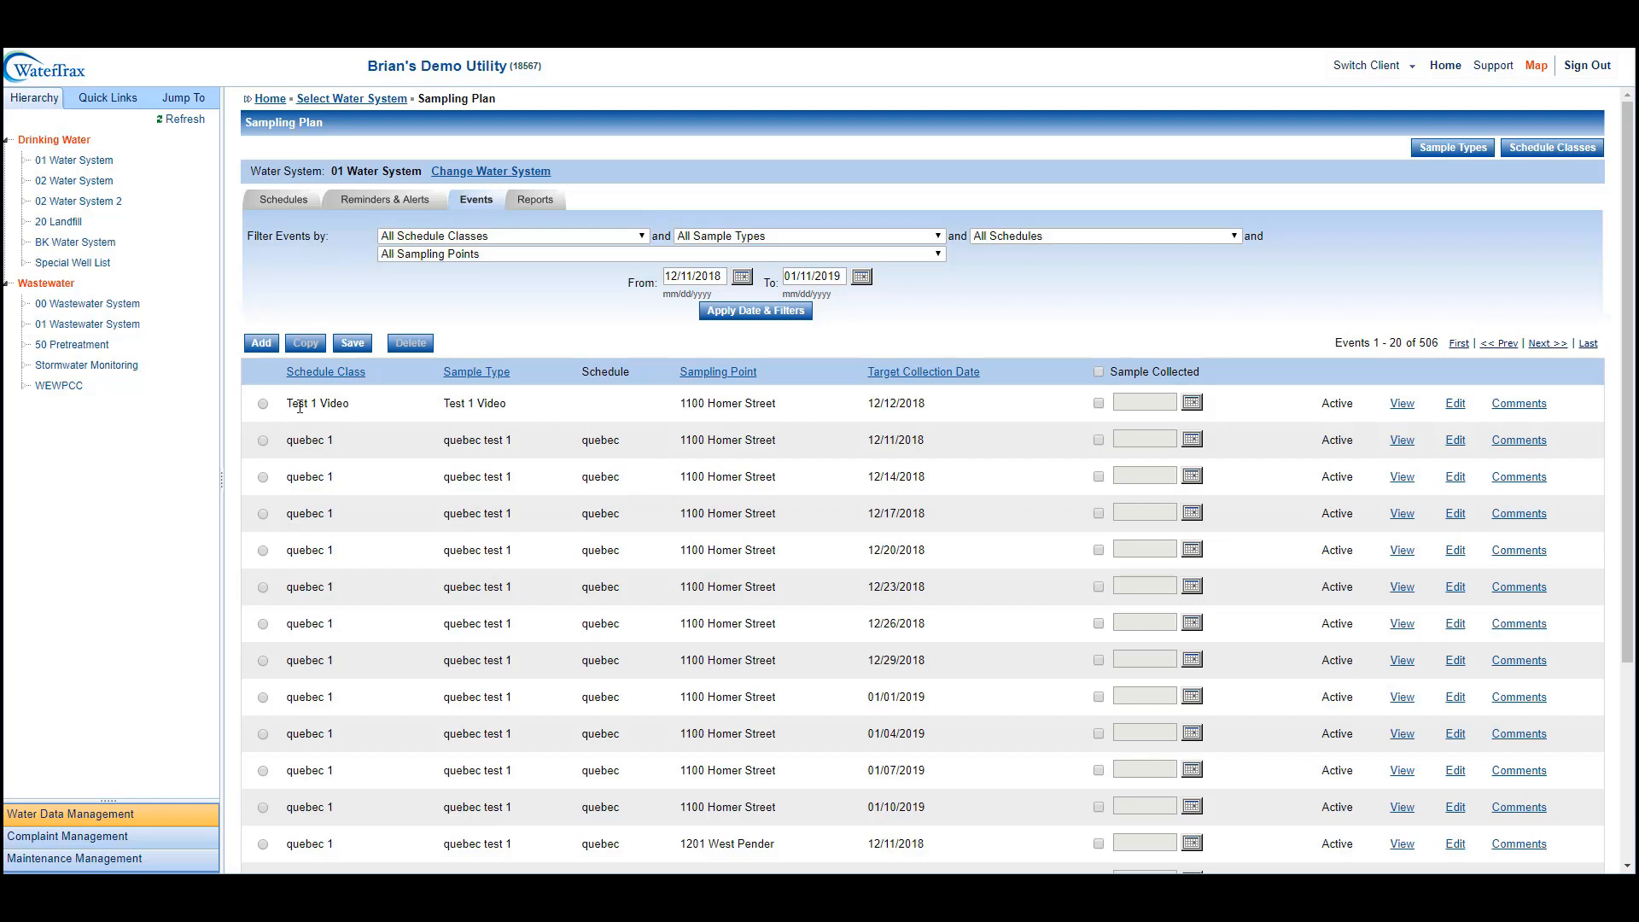
left_click(543, 206)
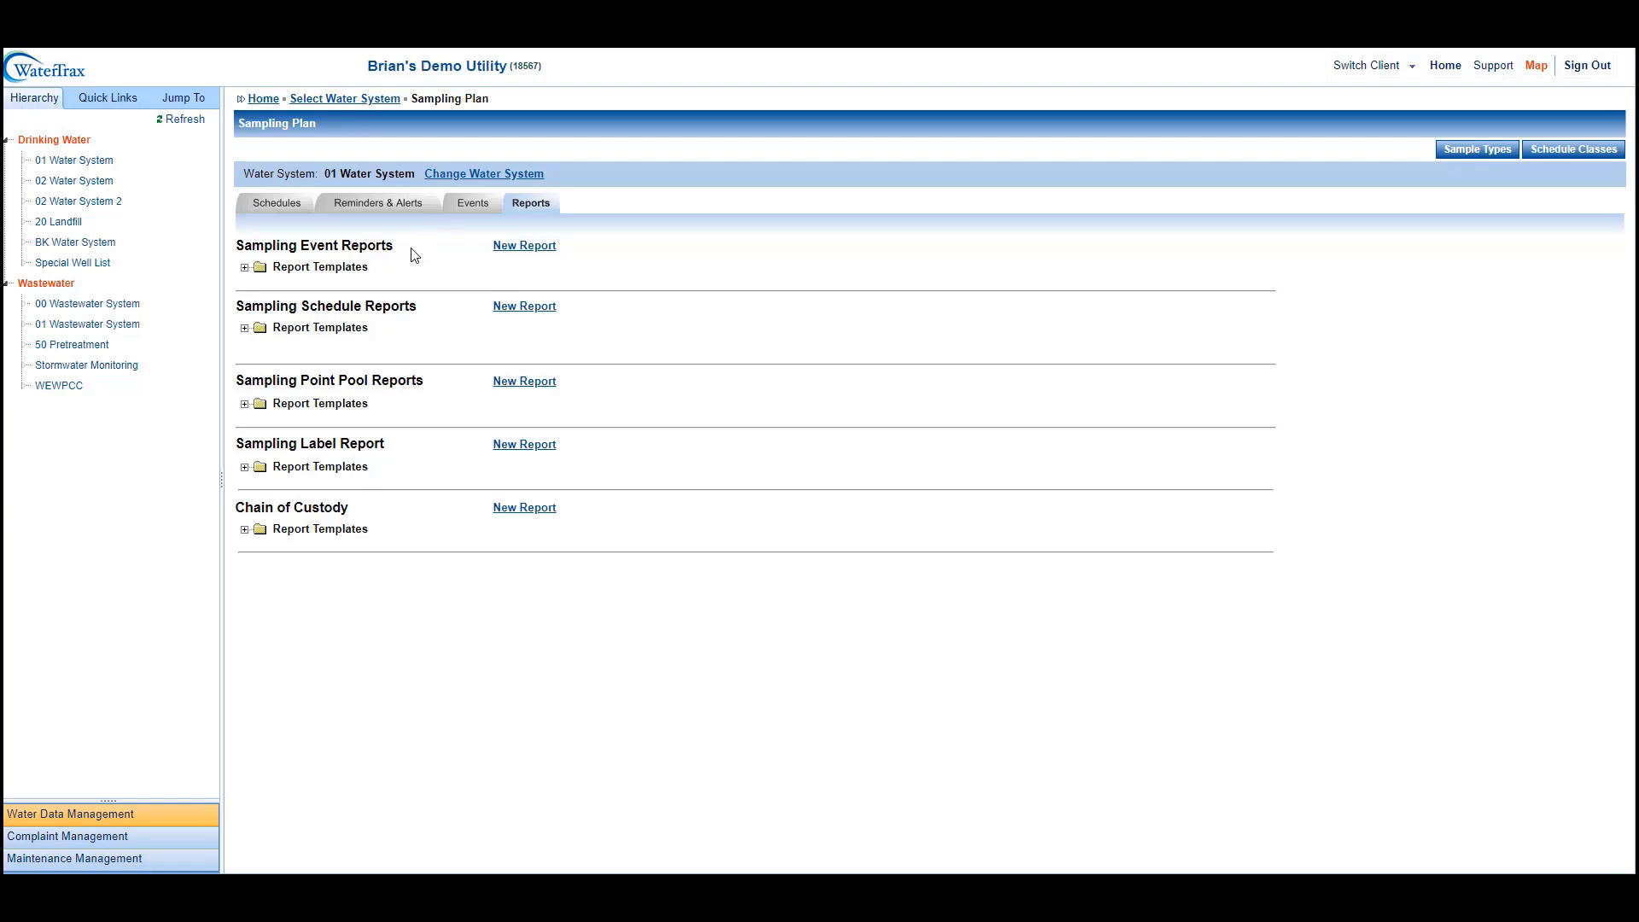
left_click_drag(411, 253, 234, 249)
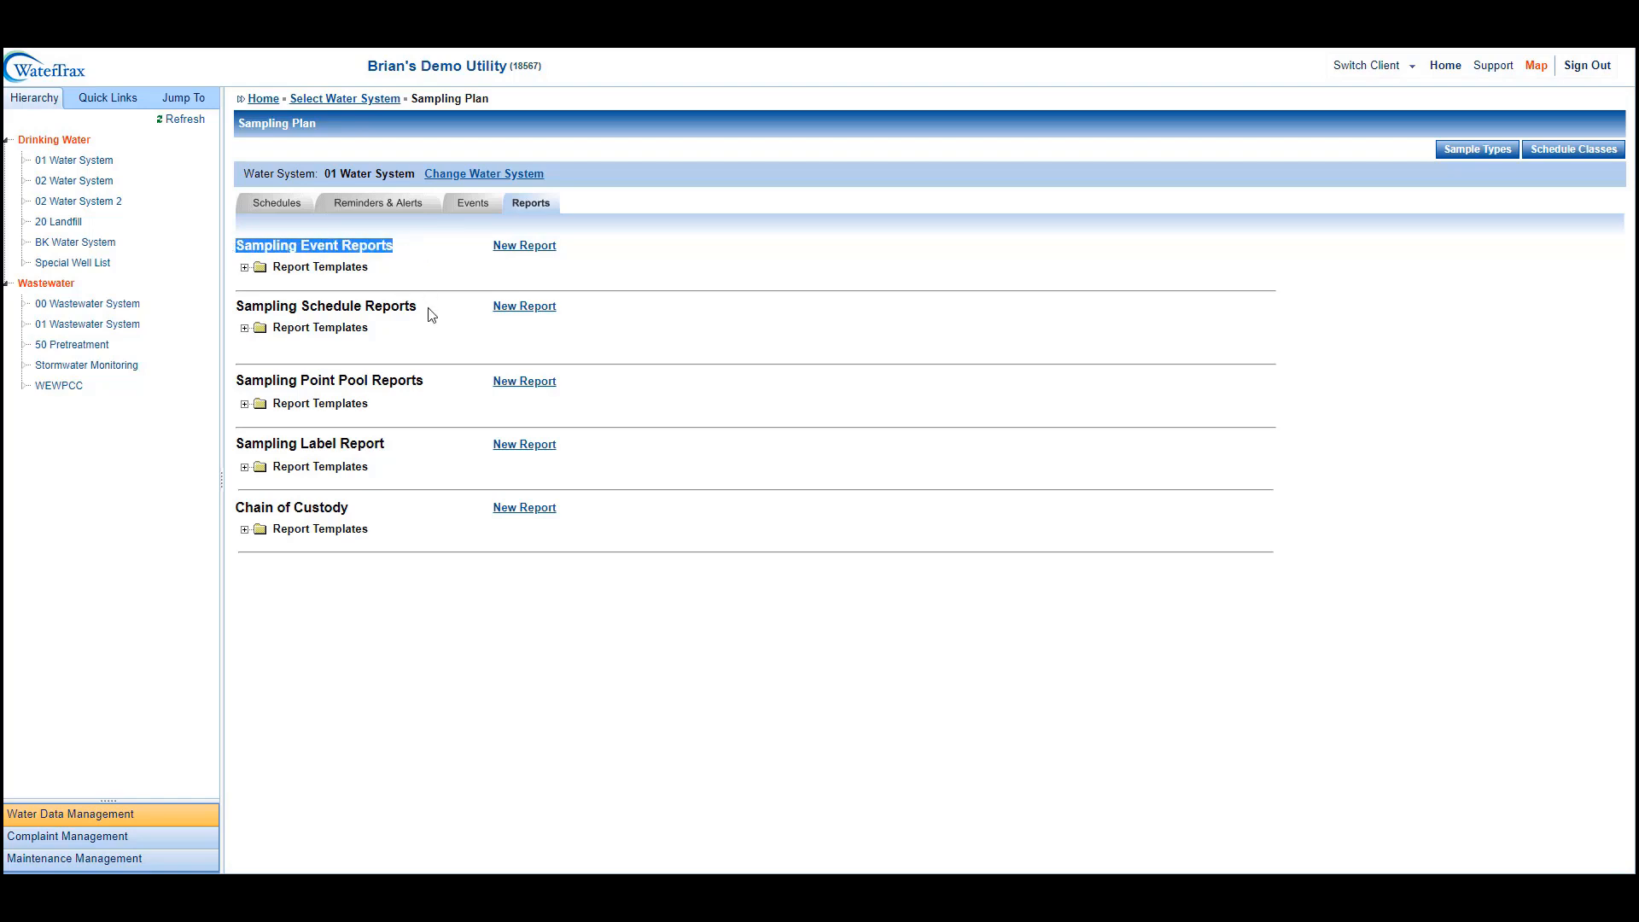
left_click_drag(417, 309, 234, 247)
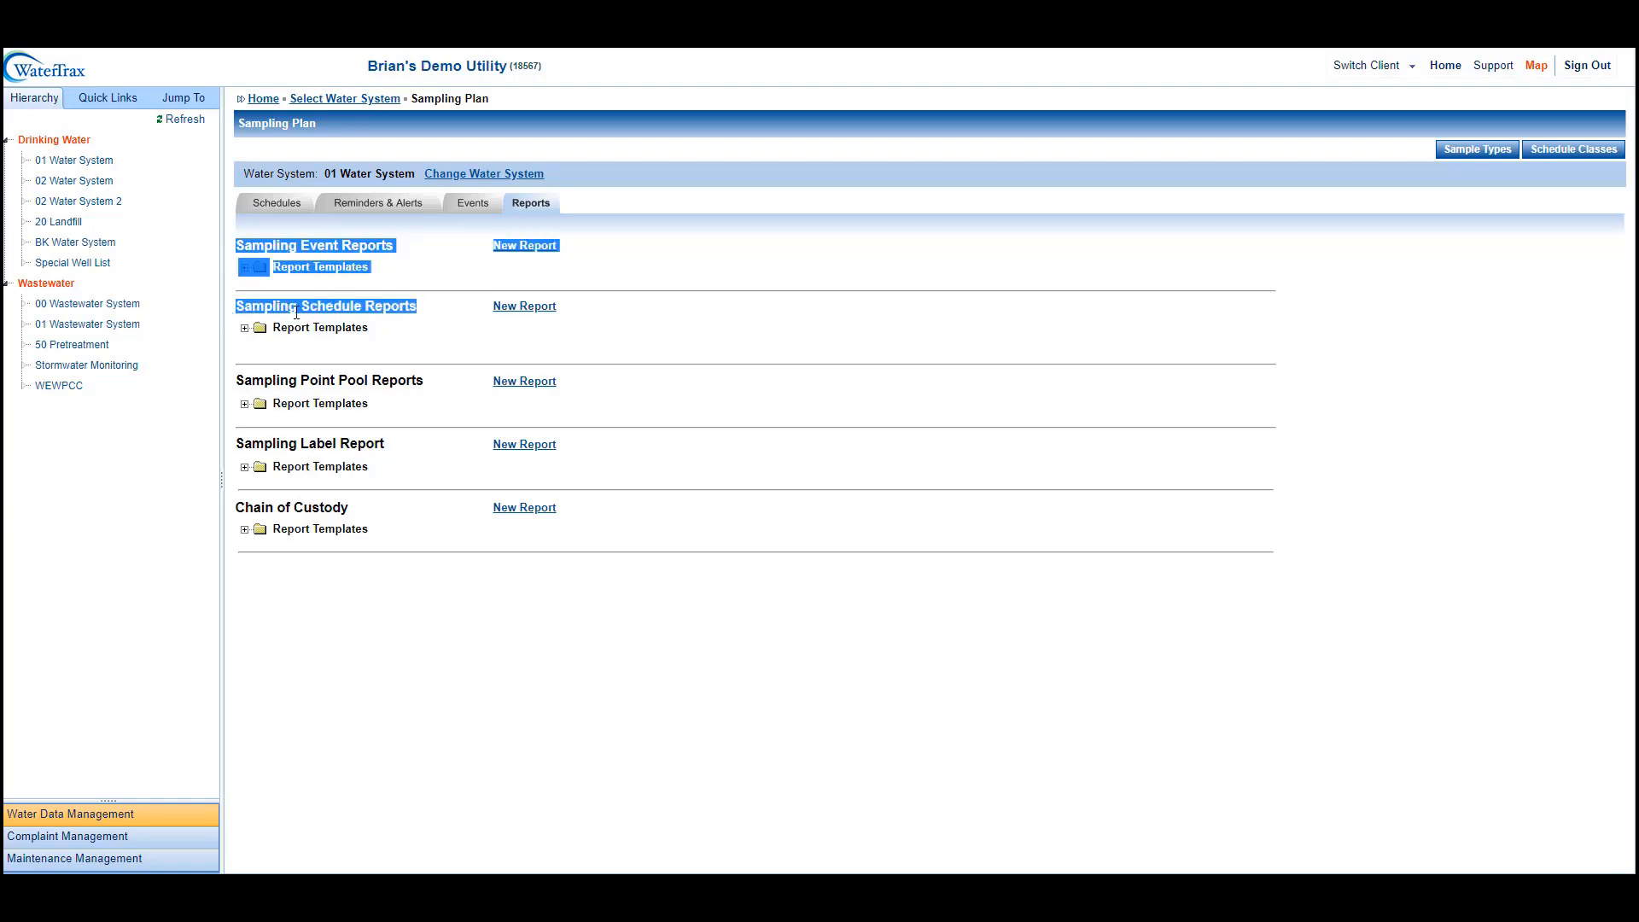
left_click(455, 349)
left_click_drag(424, 381, 252, 380)
left_click(441, 371)
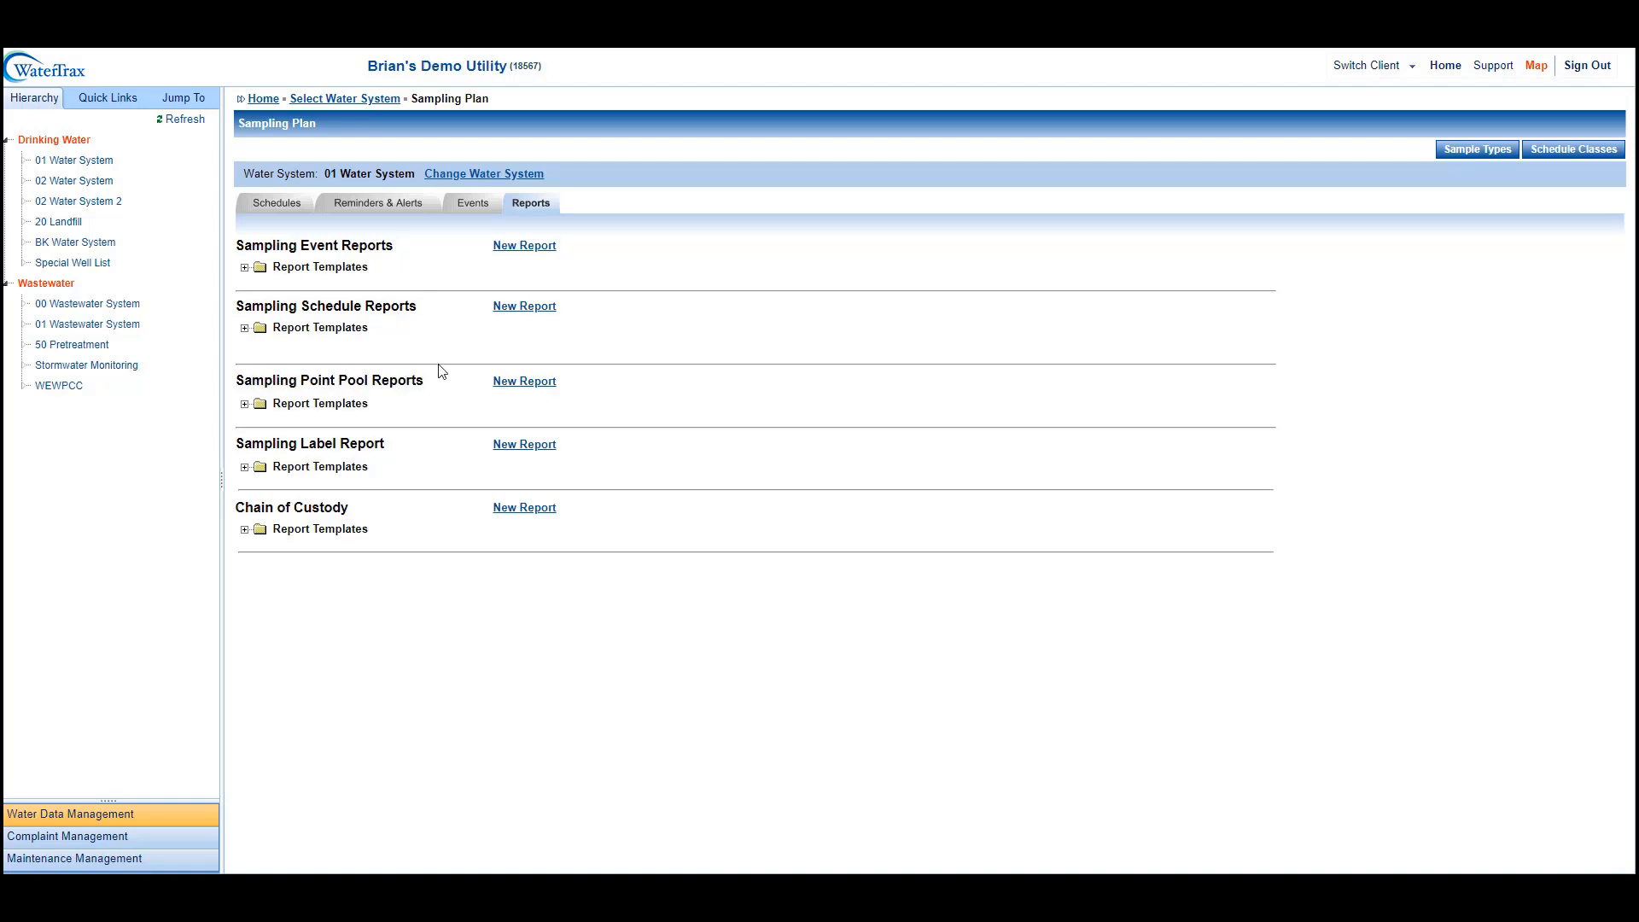
Step: Start a new Sampling Event Report and set its report template name to "test 1 video"
left_click(508, 249)
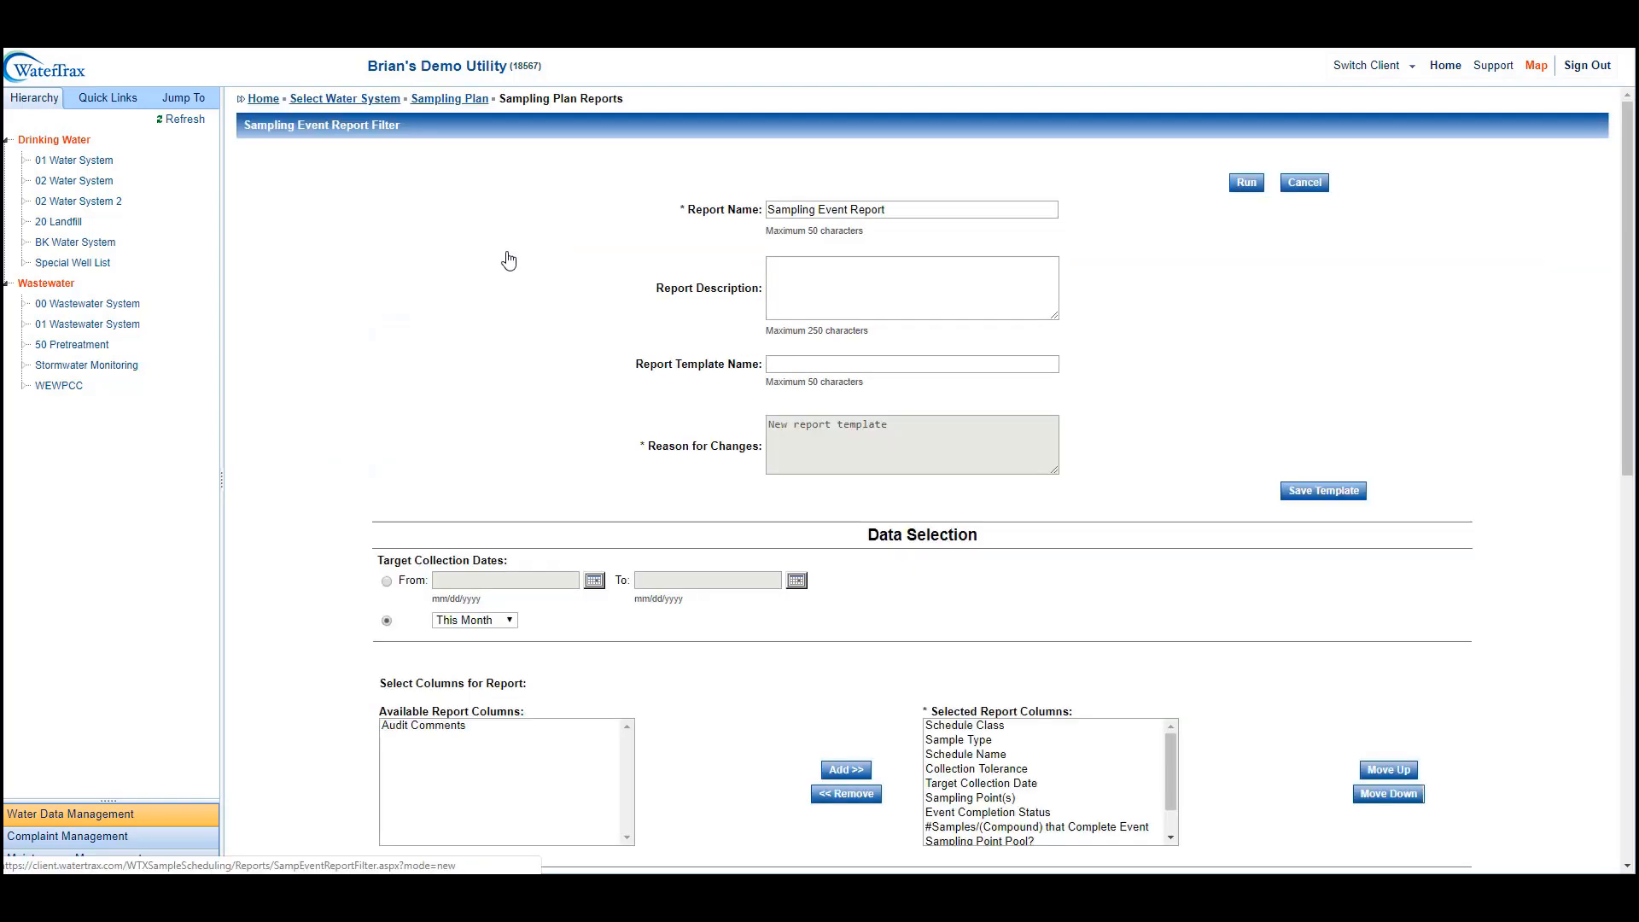
left_click(779, 364)
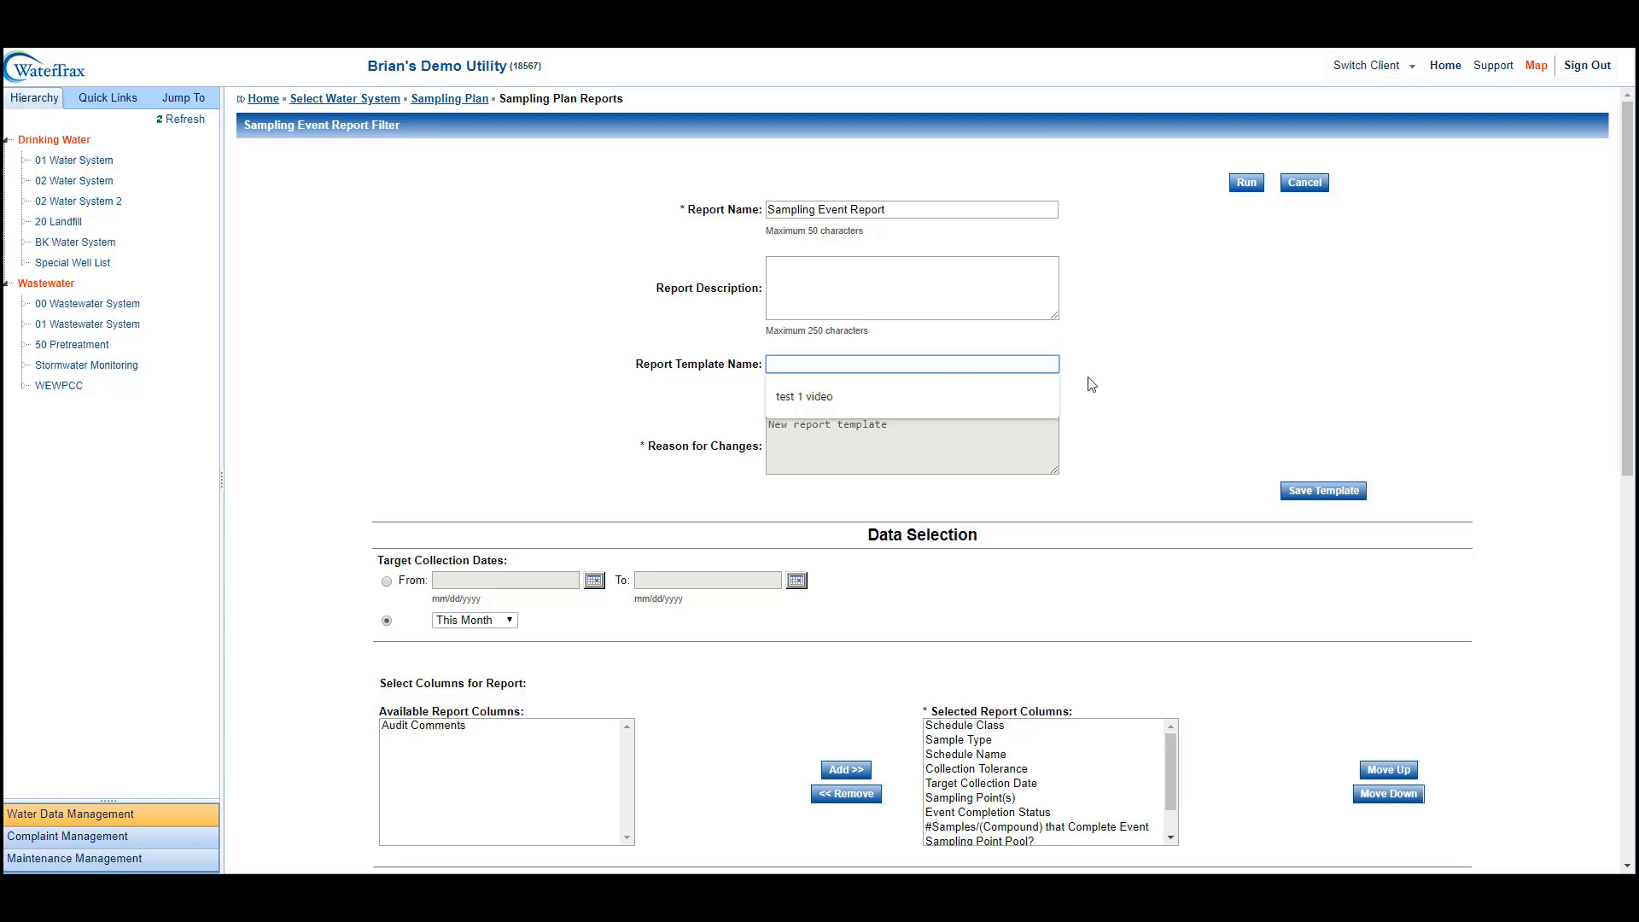
type("test 1 video")
triple_click(1137, 350)
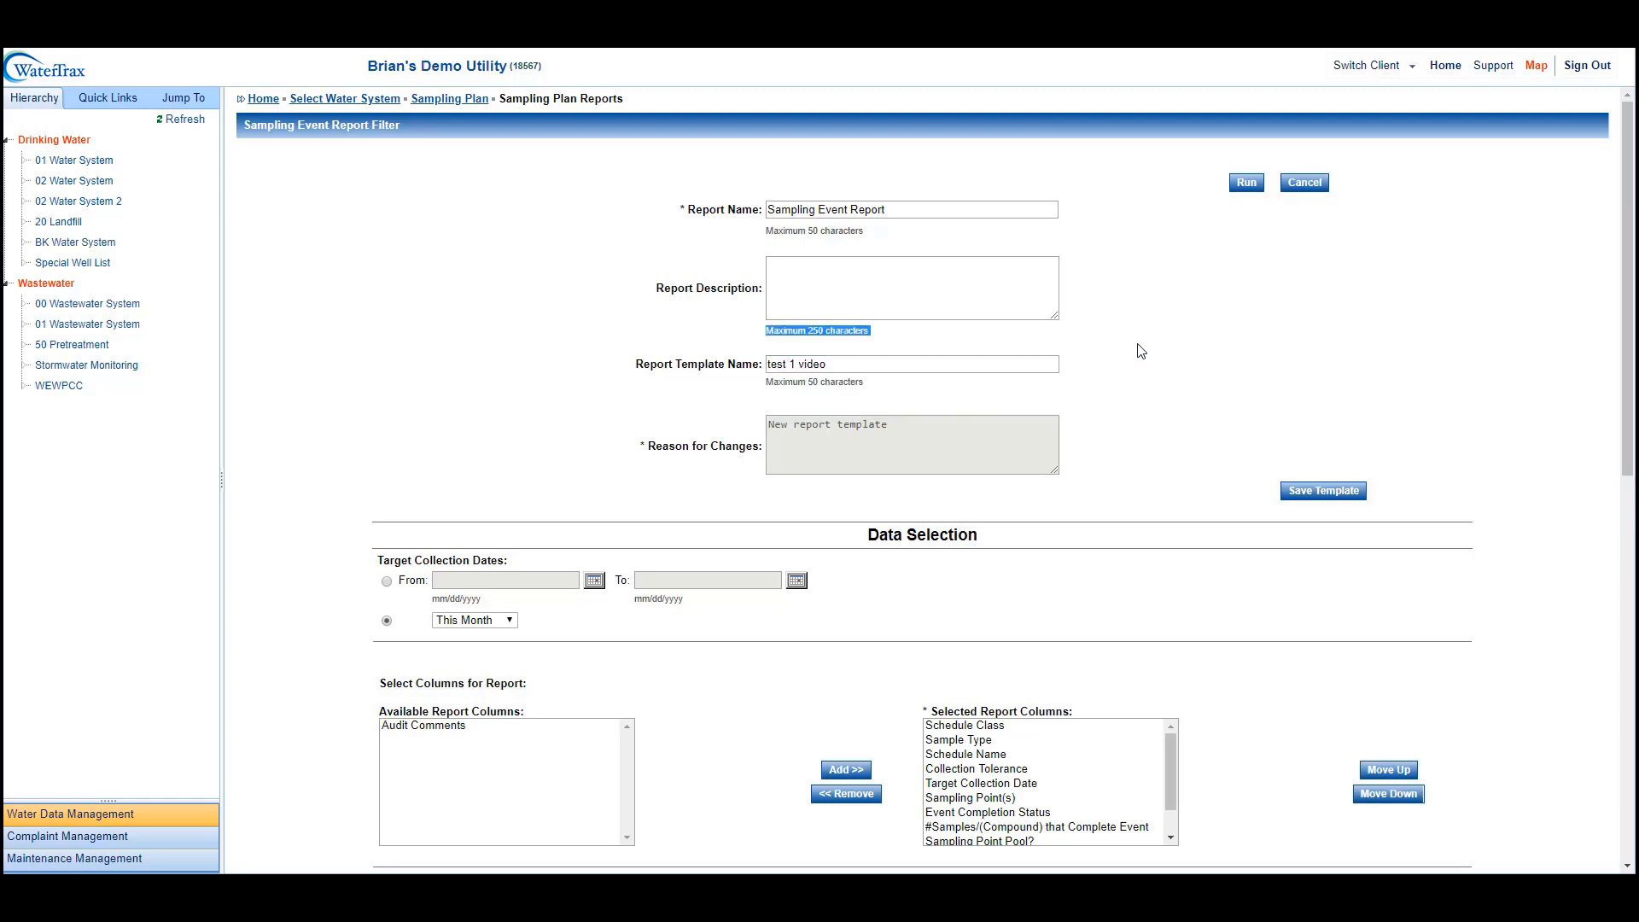
scroll(1114, 343, "down", 1)
left_click(943, 311)
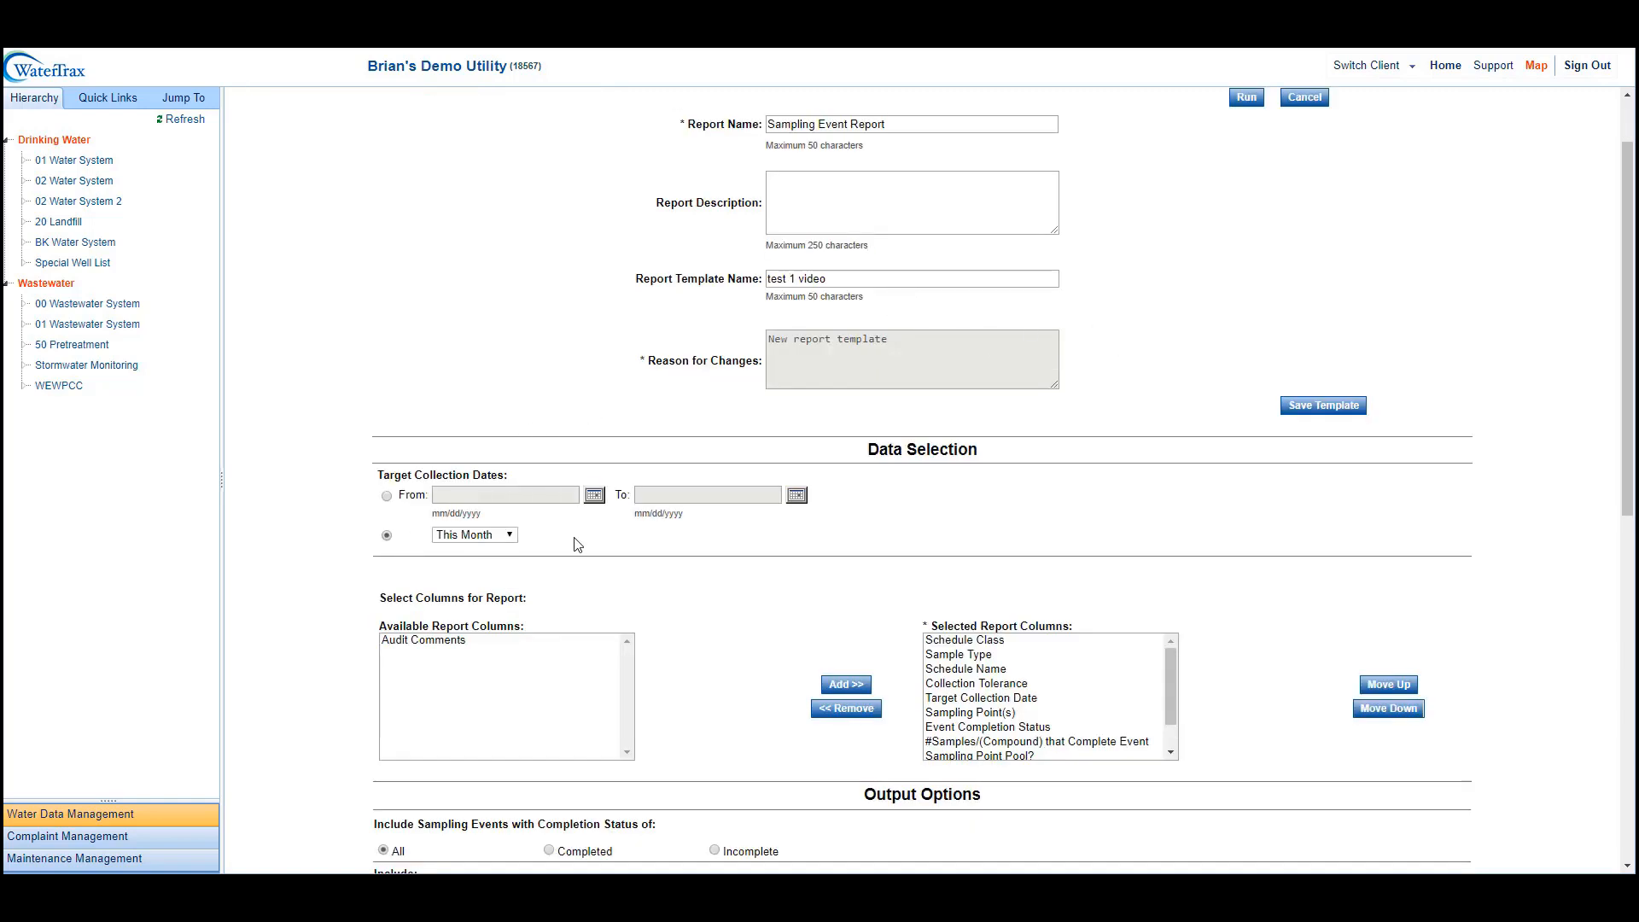
Step: Remove the "Sampling Point Pool?" and "Event Comments" columns from the report's selected columns
scroll(577, 544, "down", 3)
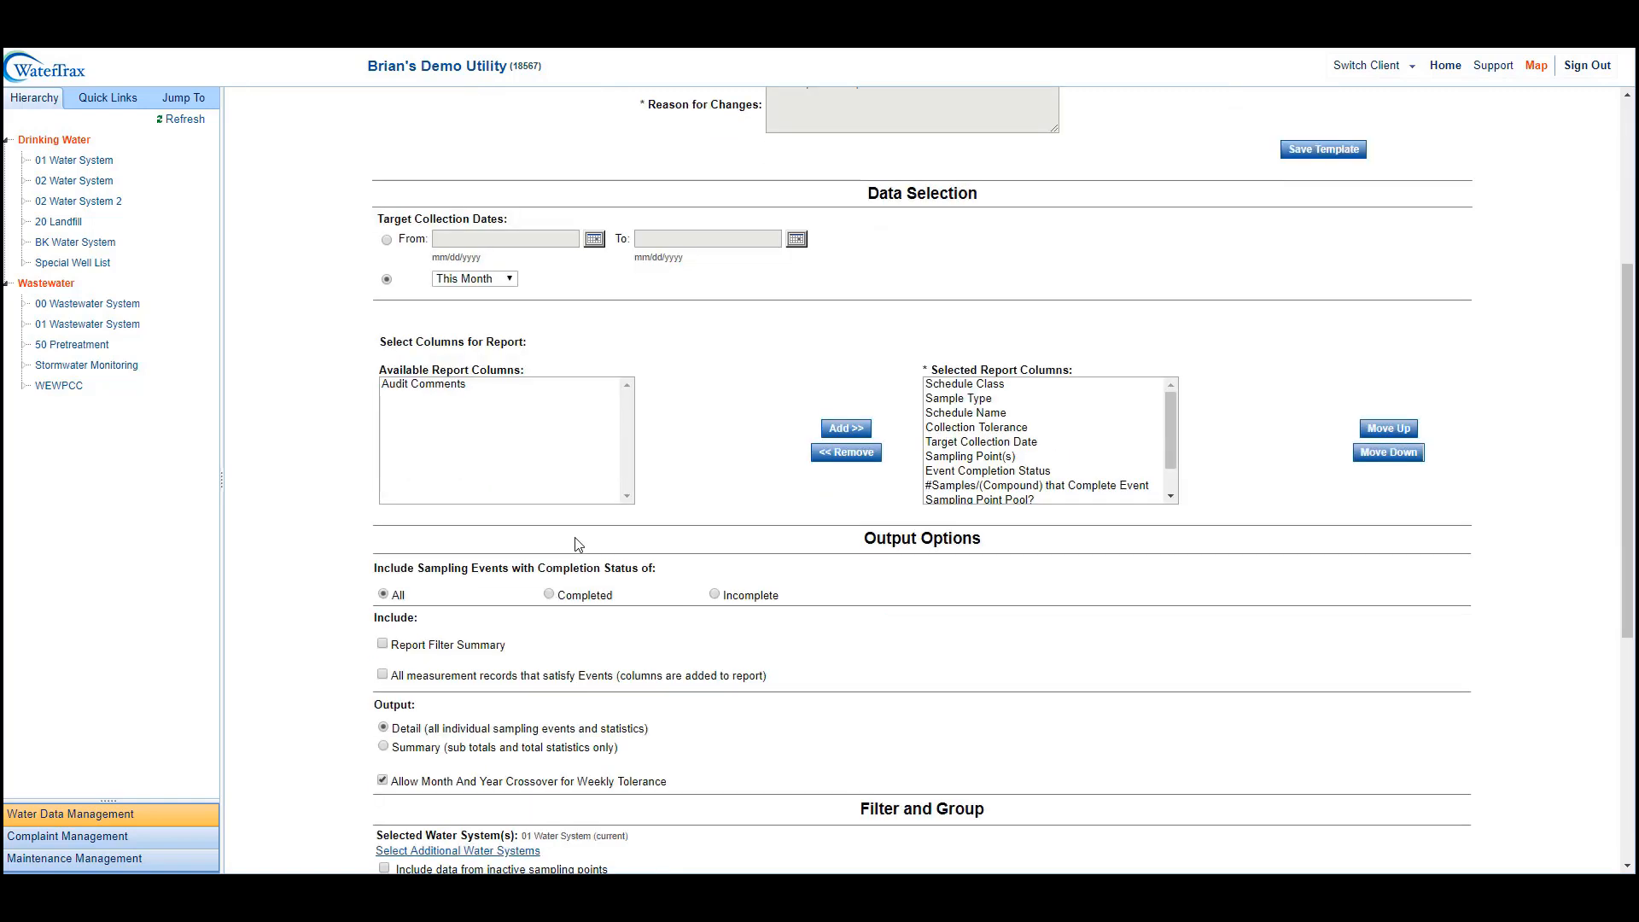
left_click(1016, 416)
left_click(1007, 403)
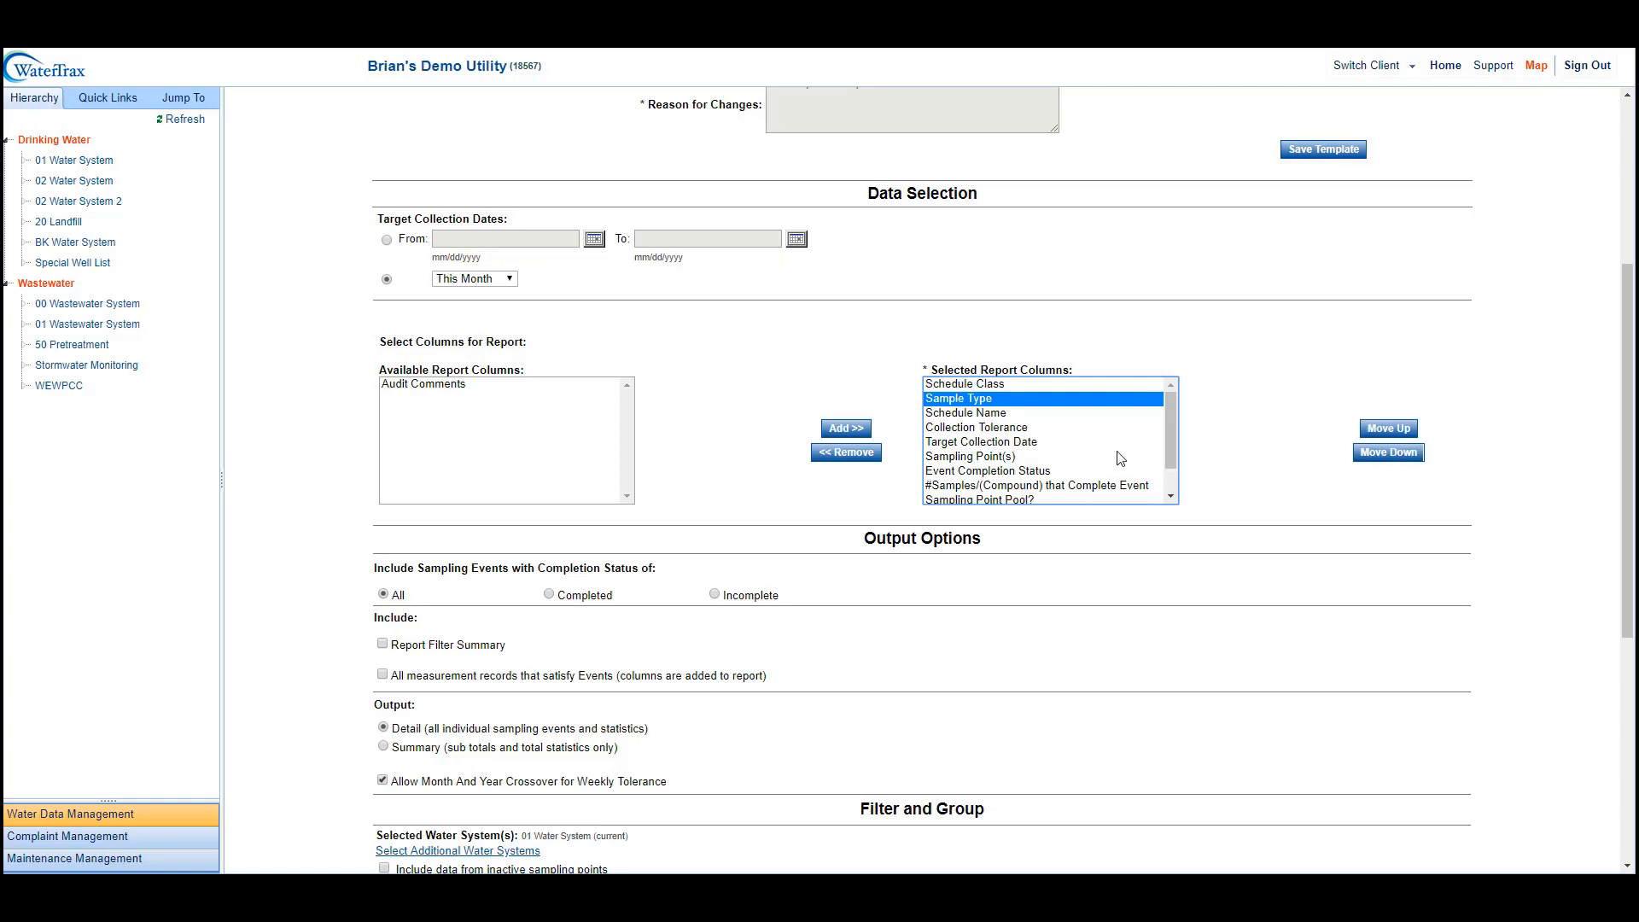
scroll(1174, 435, "down", 1)
scroll(1175, 427, "up", 1)
scroll(1067, 474, "down", 1)
left_click(1050, 454)
left_click(1042, 467)
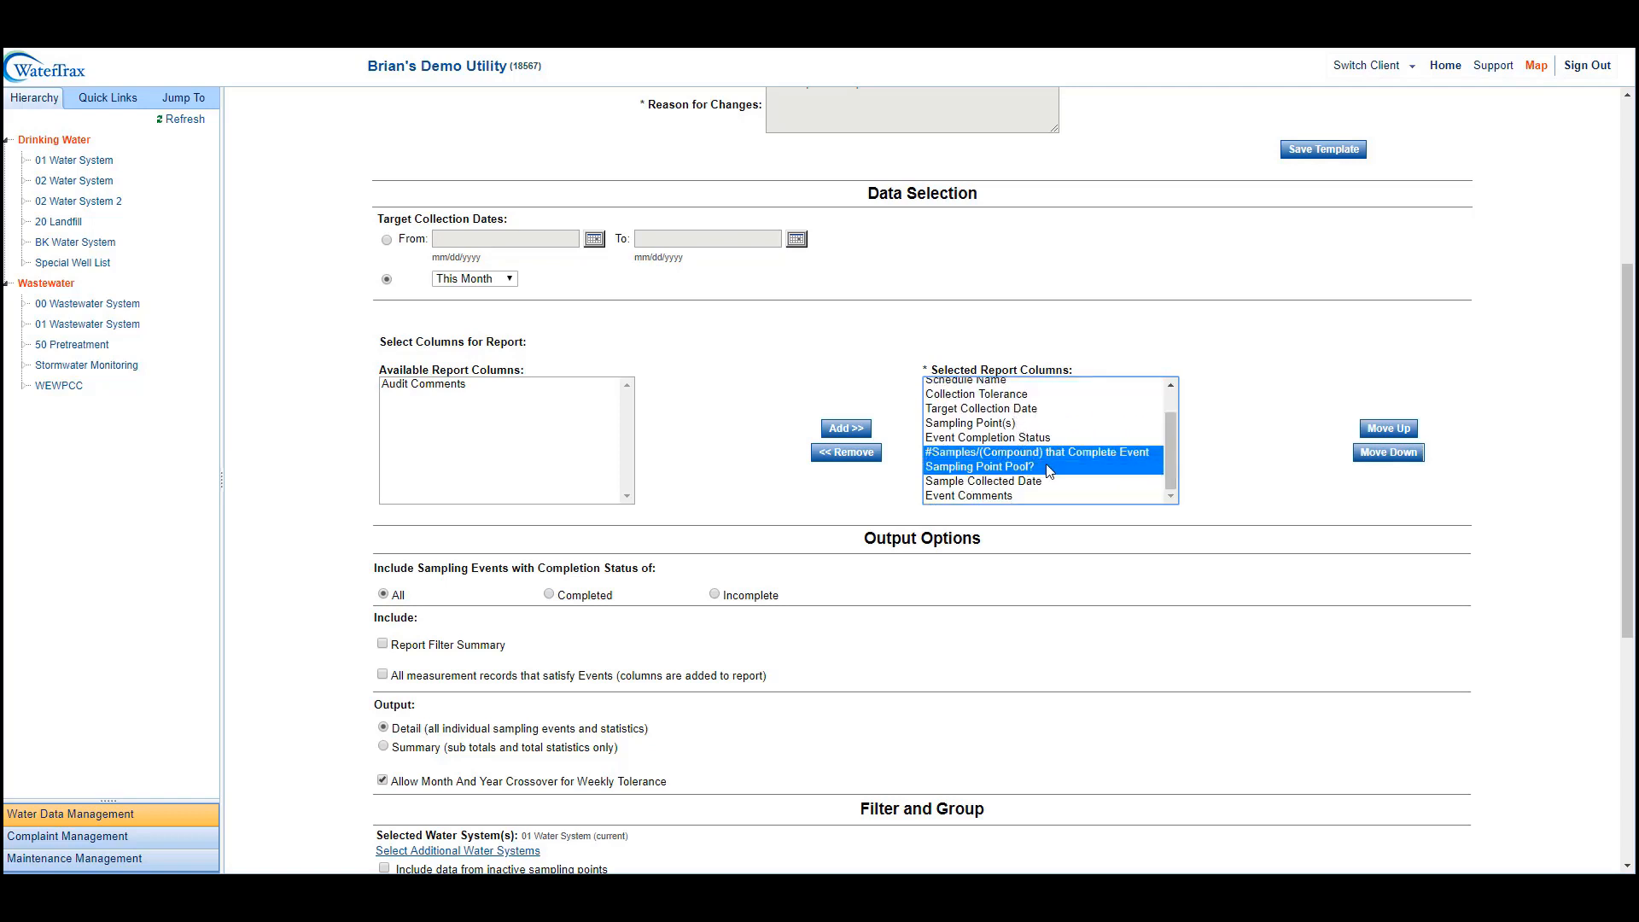
left_click(860, 453)
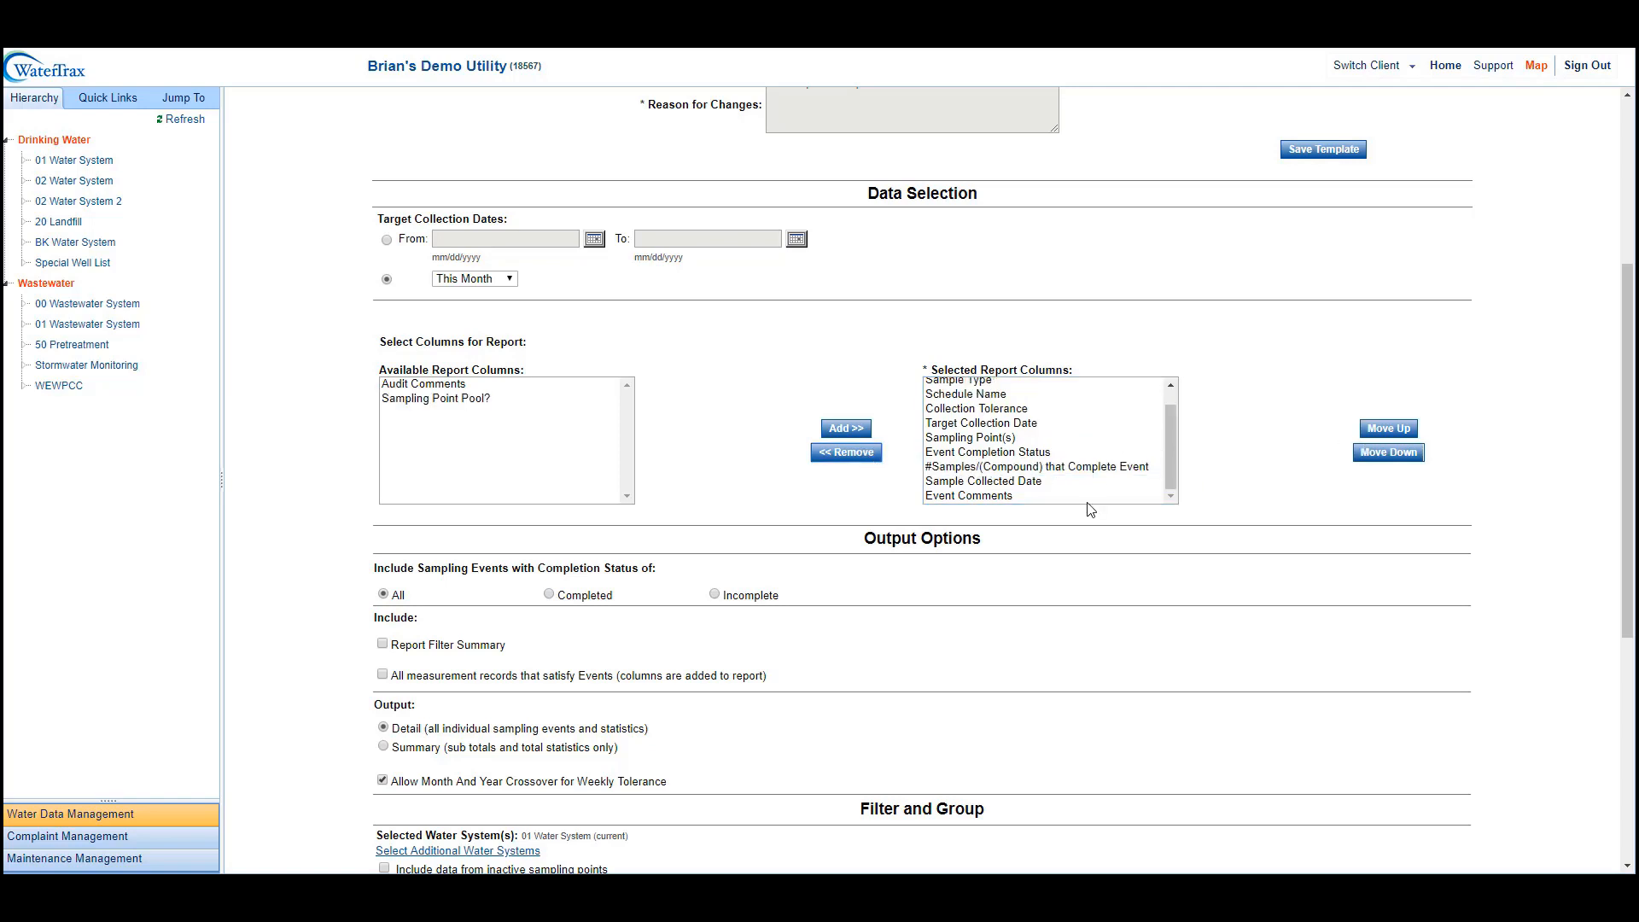
left_click(1067, 493)
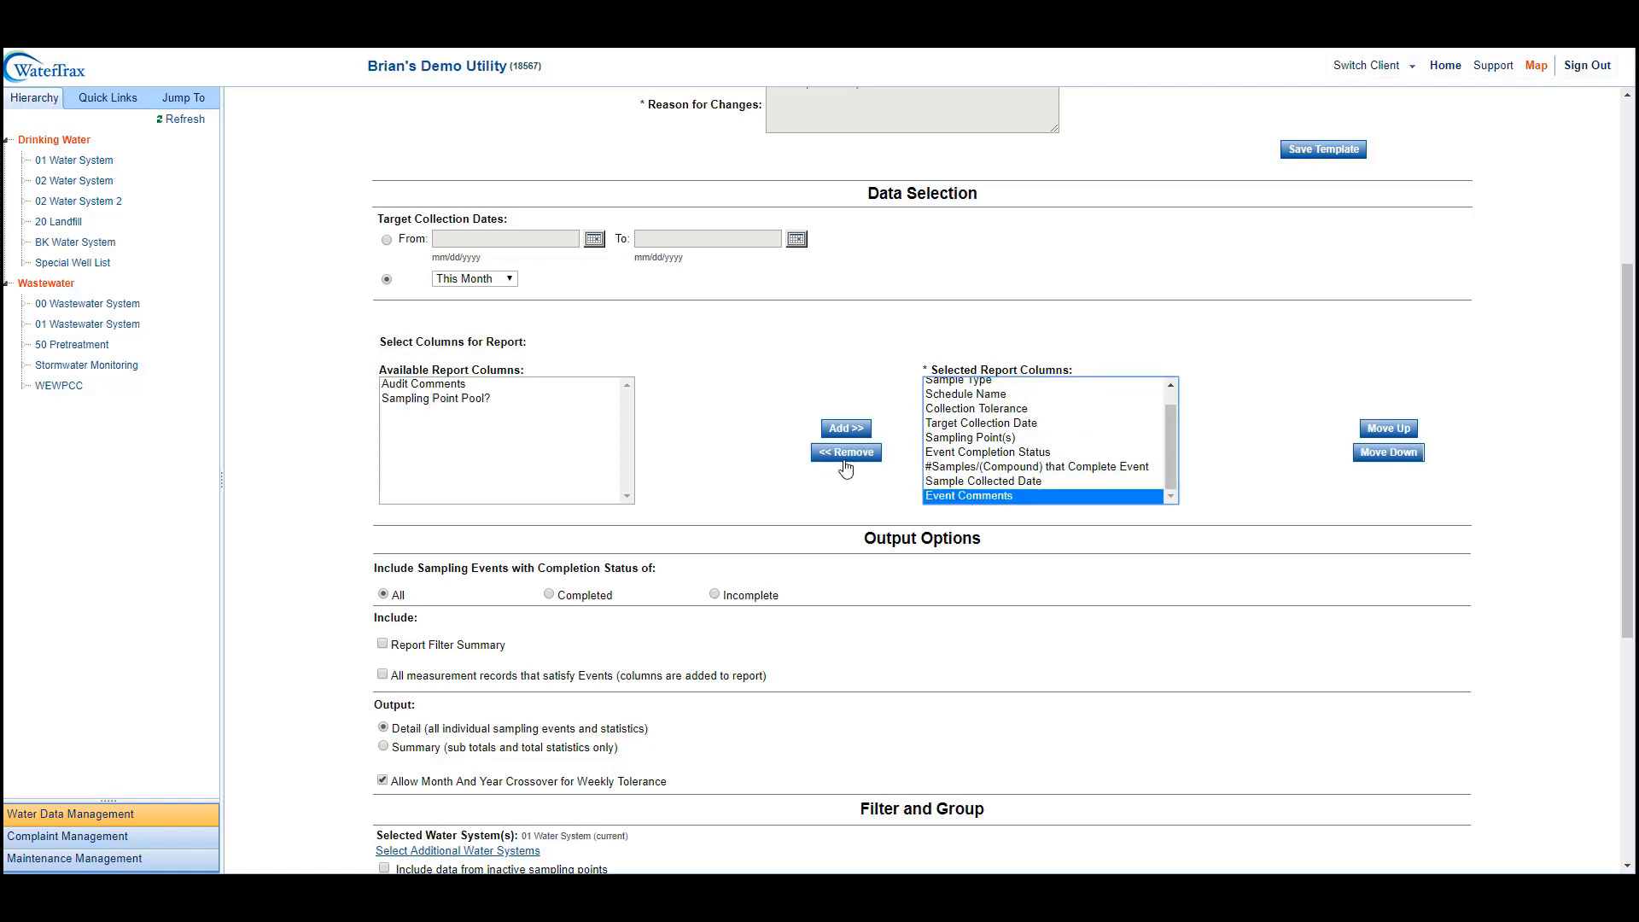
left_click(845, 452)
scroll(1033, 470, "up", 1)
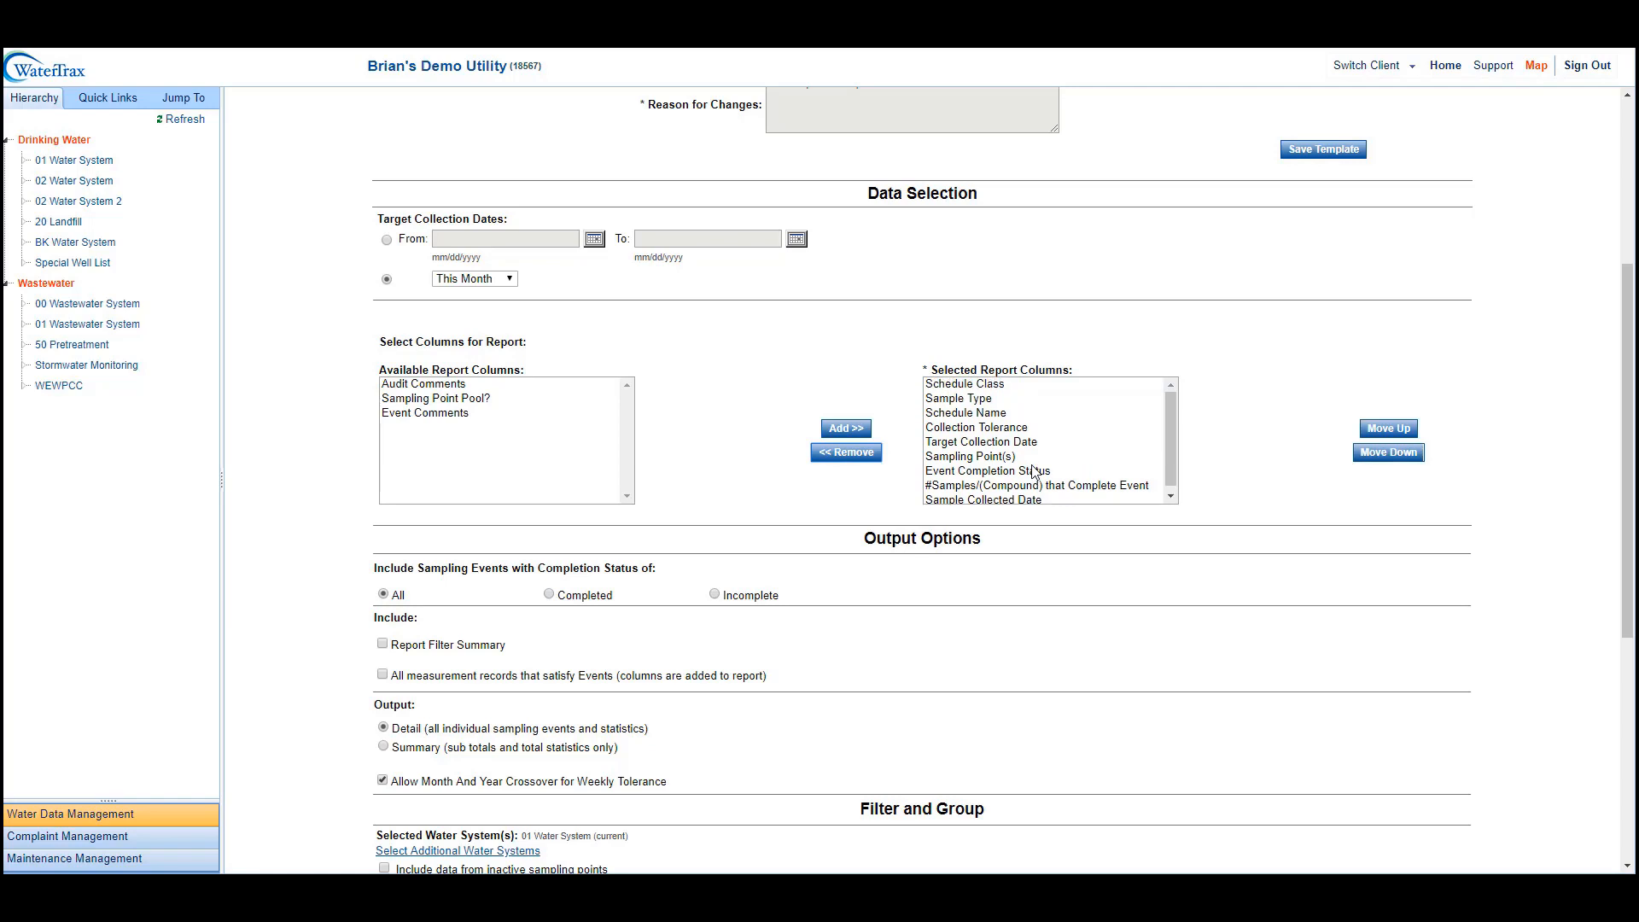
Step: Review the report's output options and its filter and grouping settings, including the choice of additional water systems
scroll(1115, 646, "down", 2)
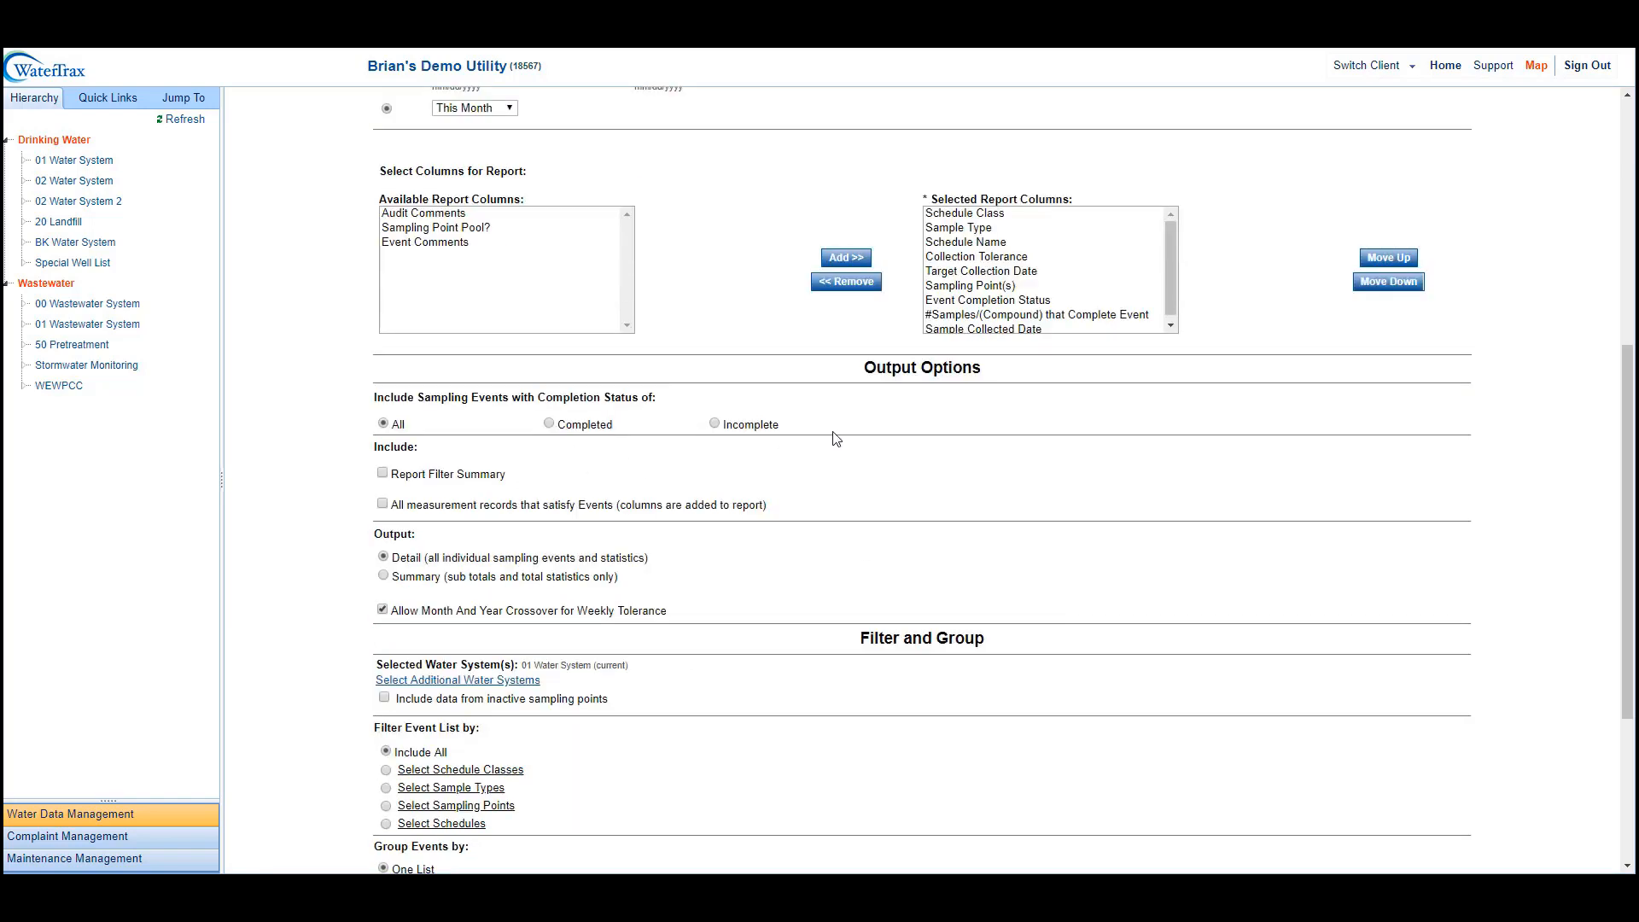
left_click_drag(655, 397, 350, 400)
left_click(903, 465)
scroll(922, 423, "down", 2)
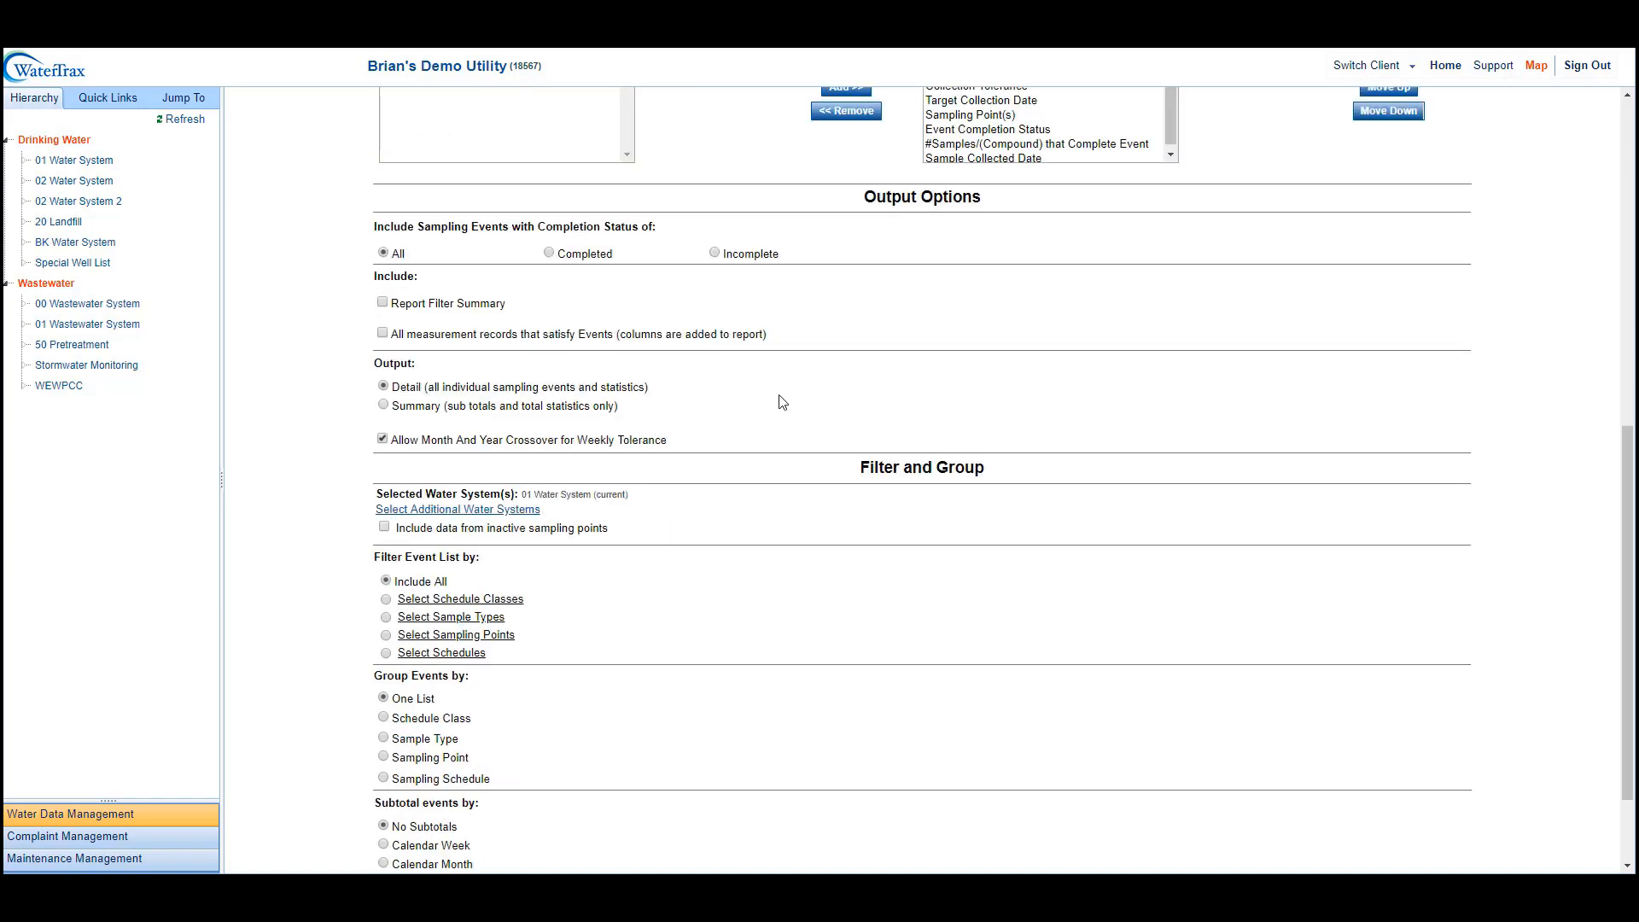
scroll(783, 402, "down", 1)
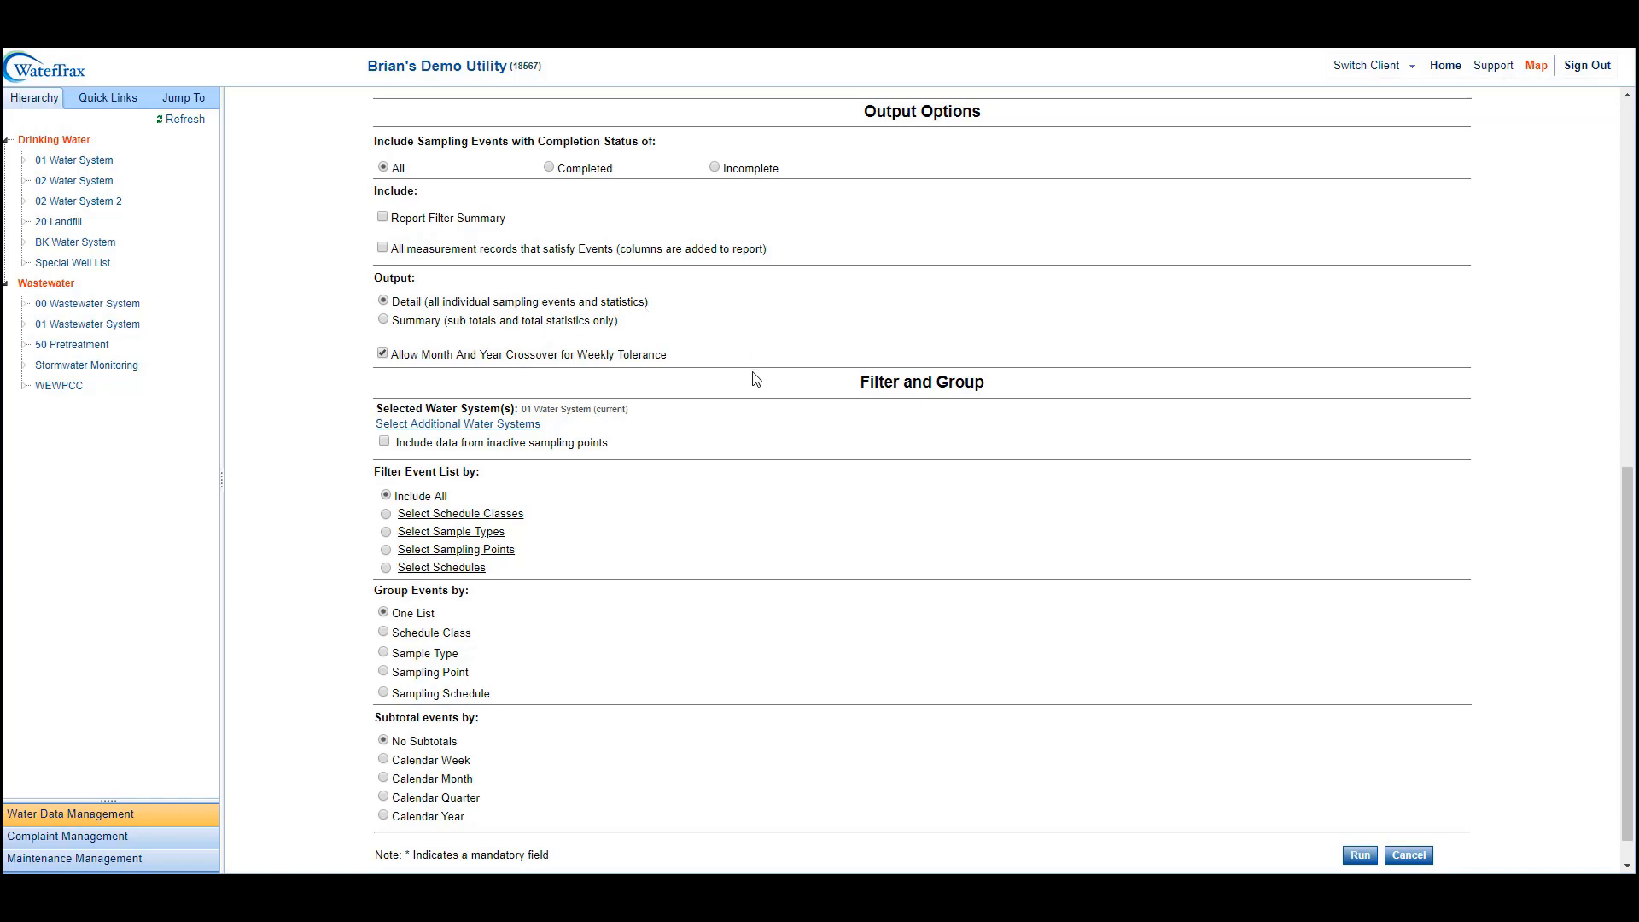
left_click(499, 424)
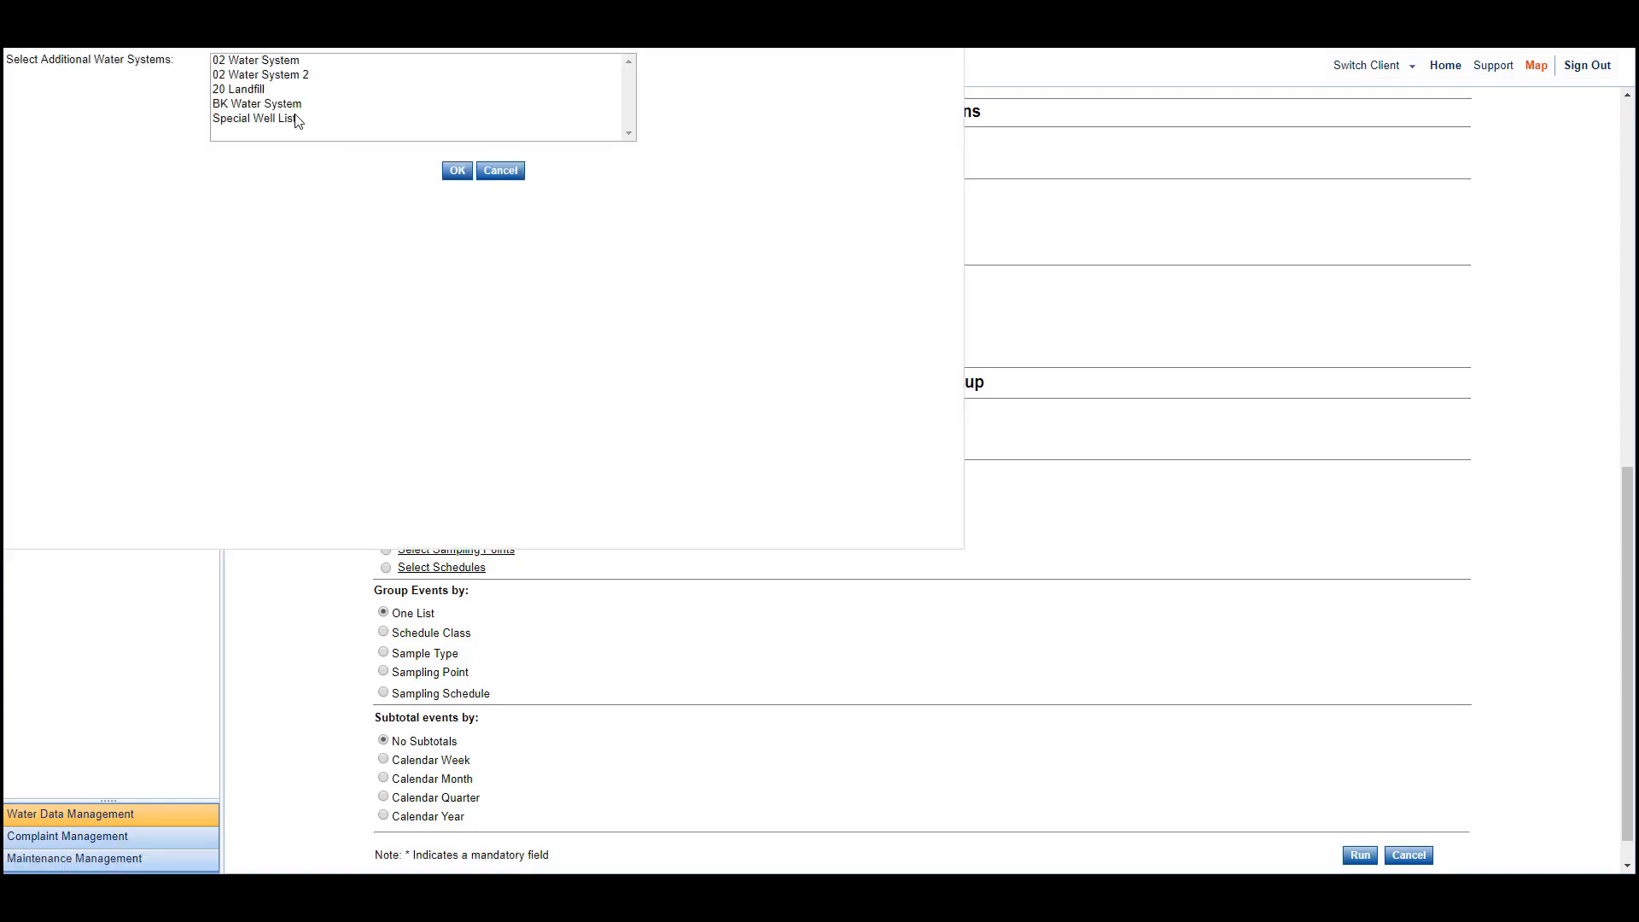
left_click_drag(296, 122, 300, 60)
left_click(572, 219)
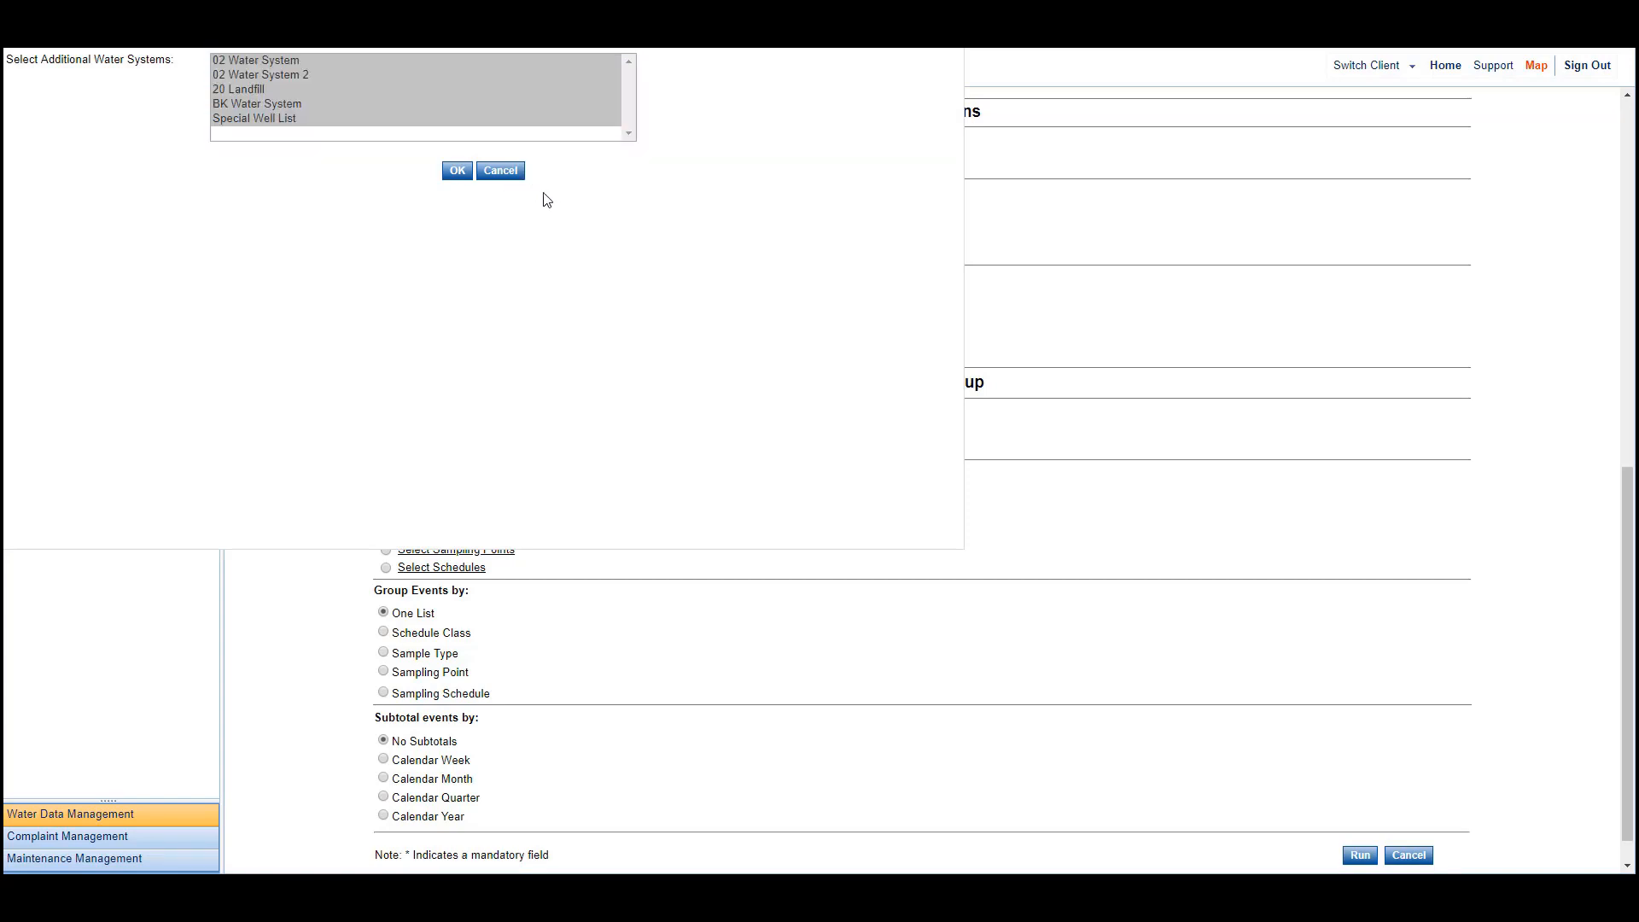
left_click(502, 174)
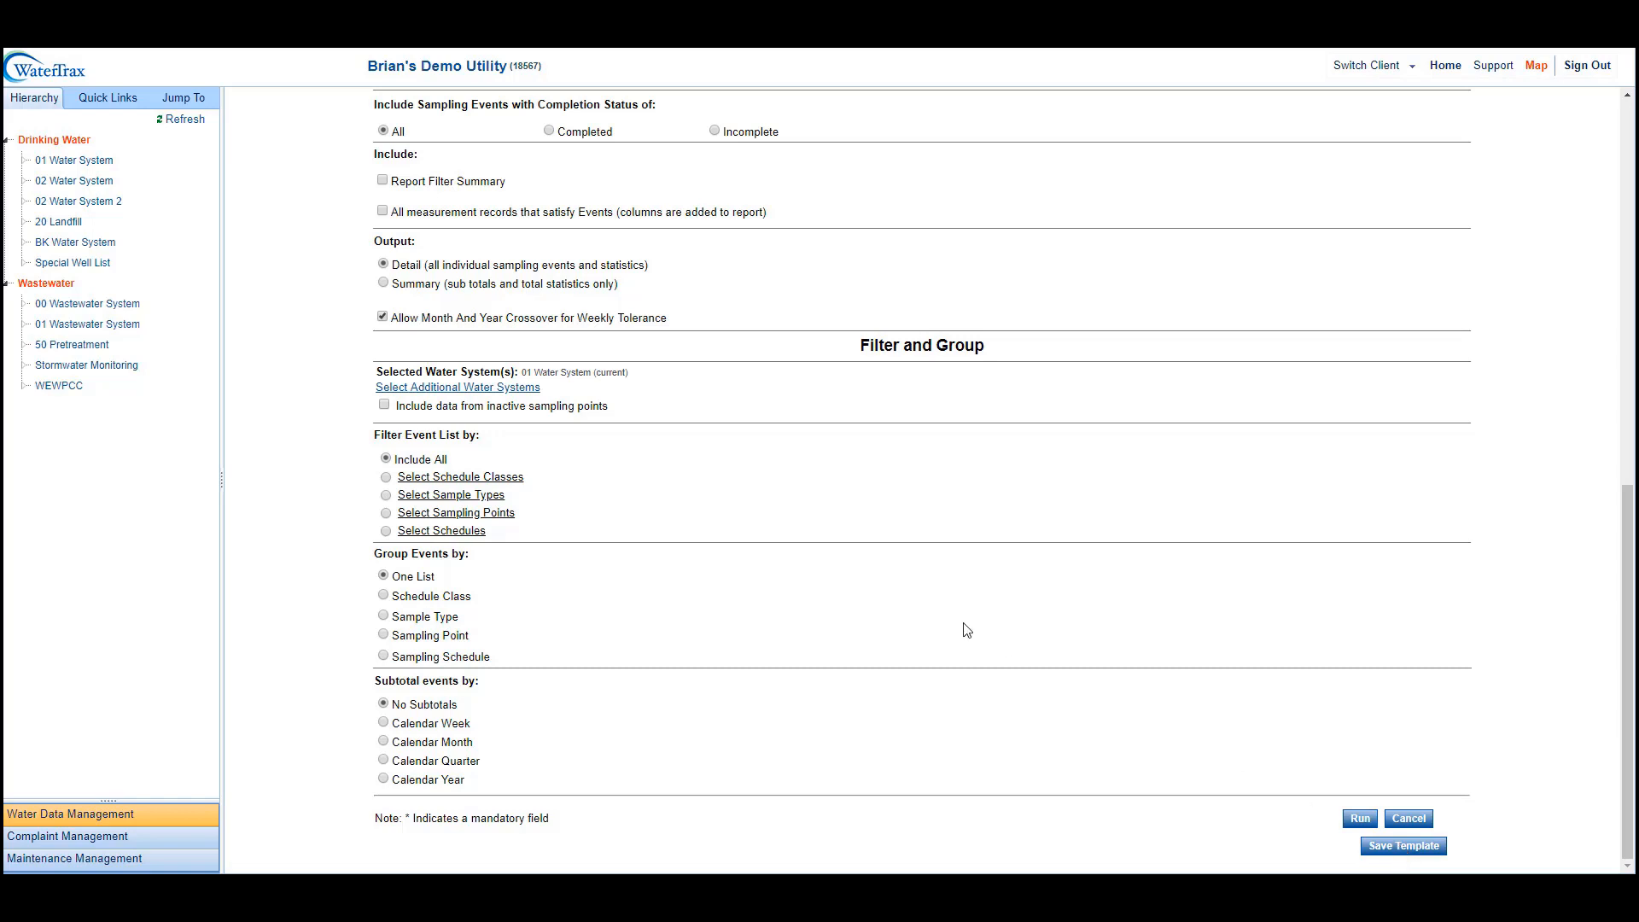
Step: Run the sampling event report and open the downloaded .xls file in a maximized Excel window
scroll(967, 630, "up", 2)
scroll(966, 630, "down", 2)
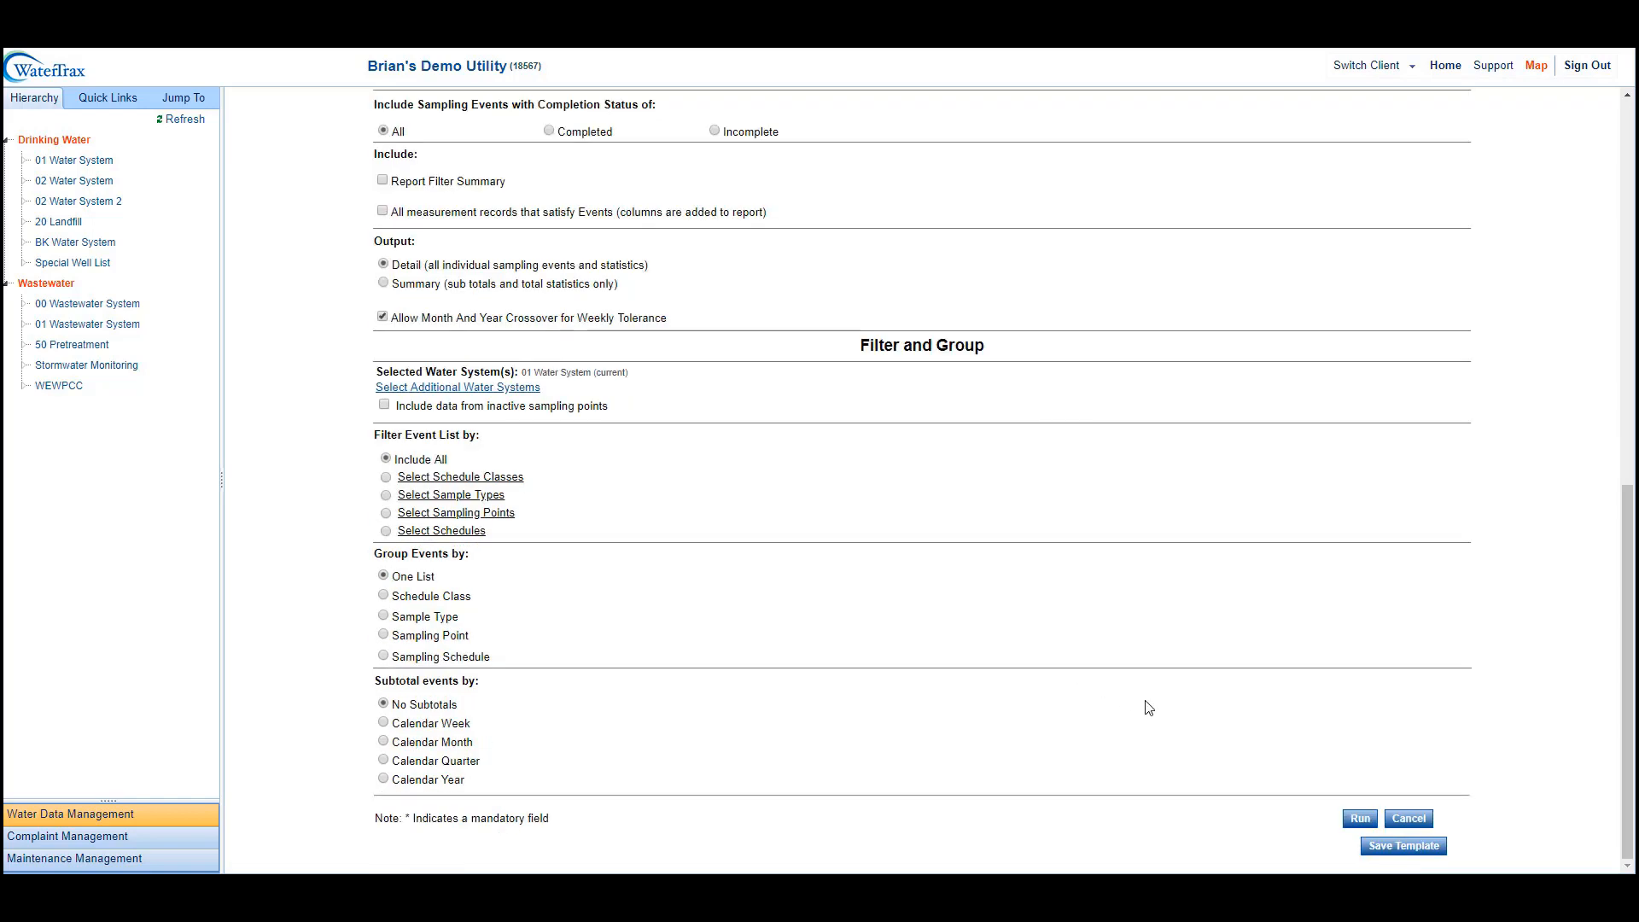
left_click(1362, 819)
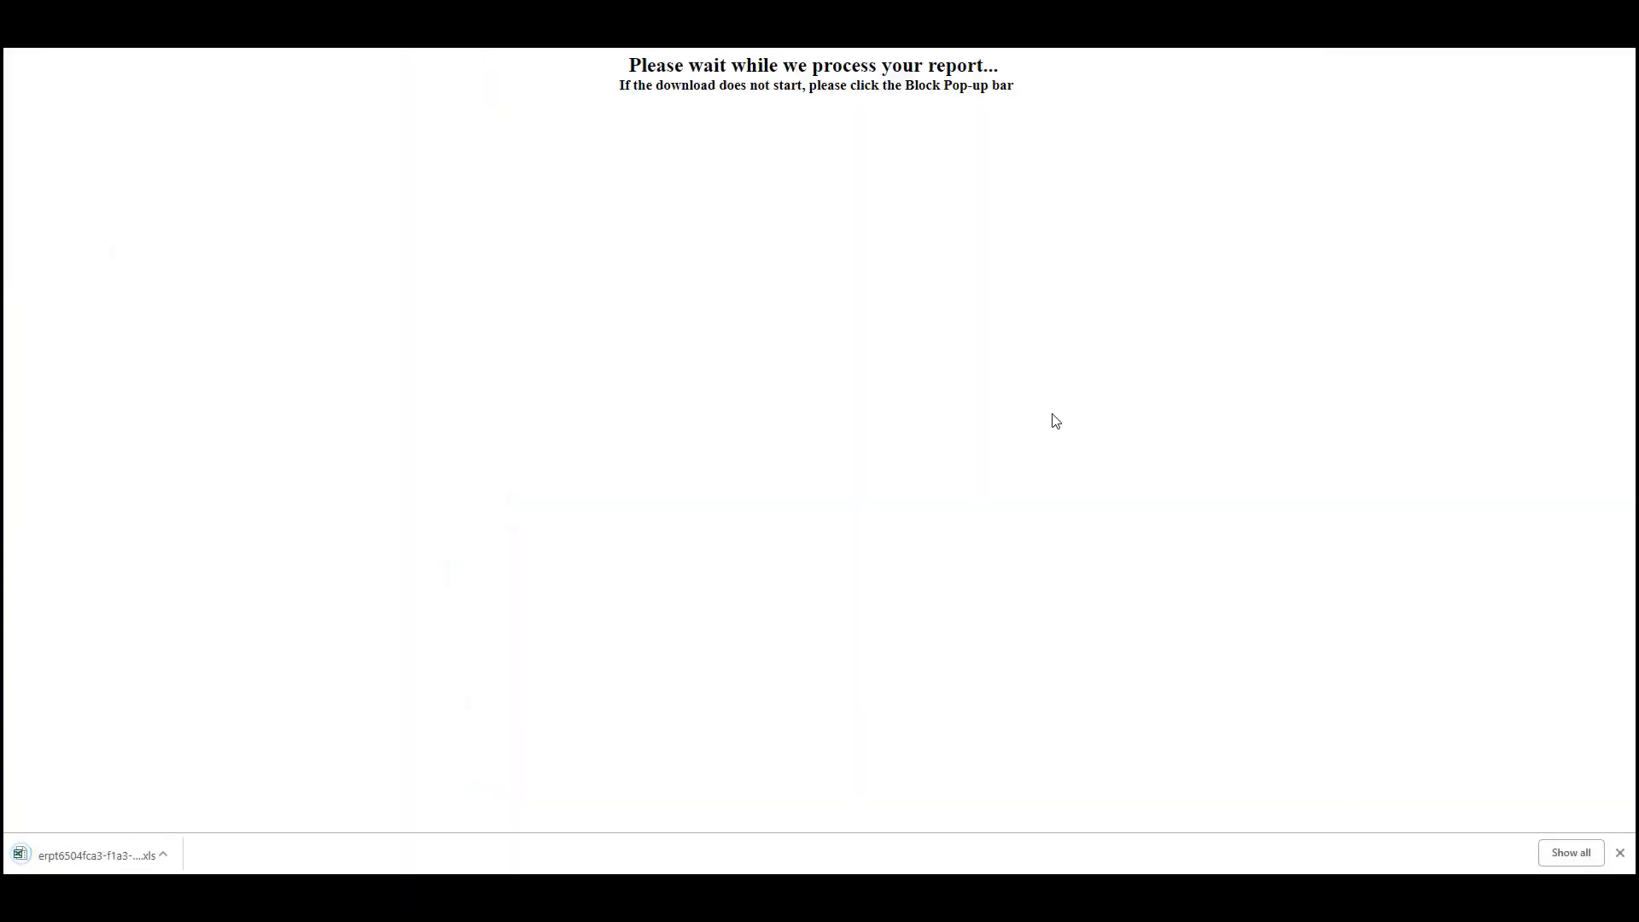
double_click(78, 854)
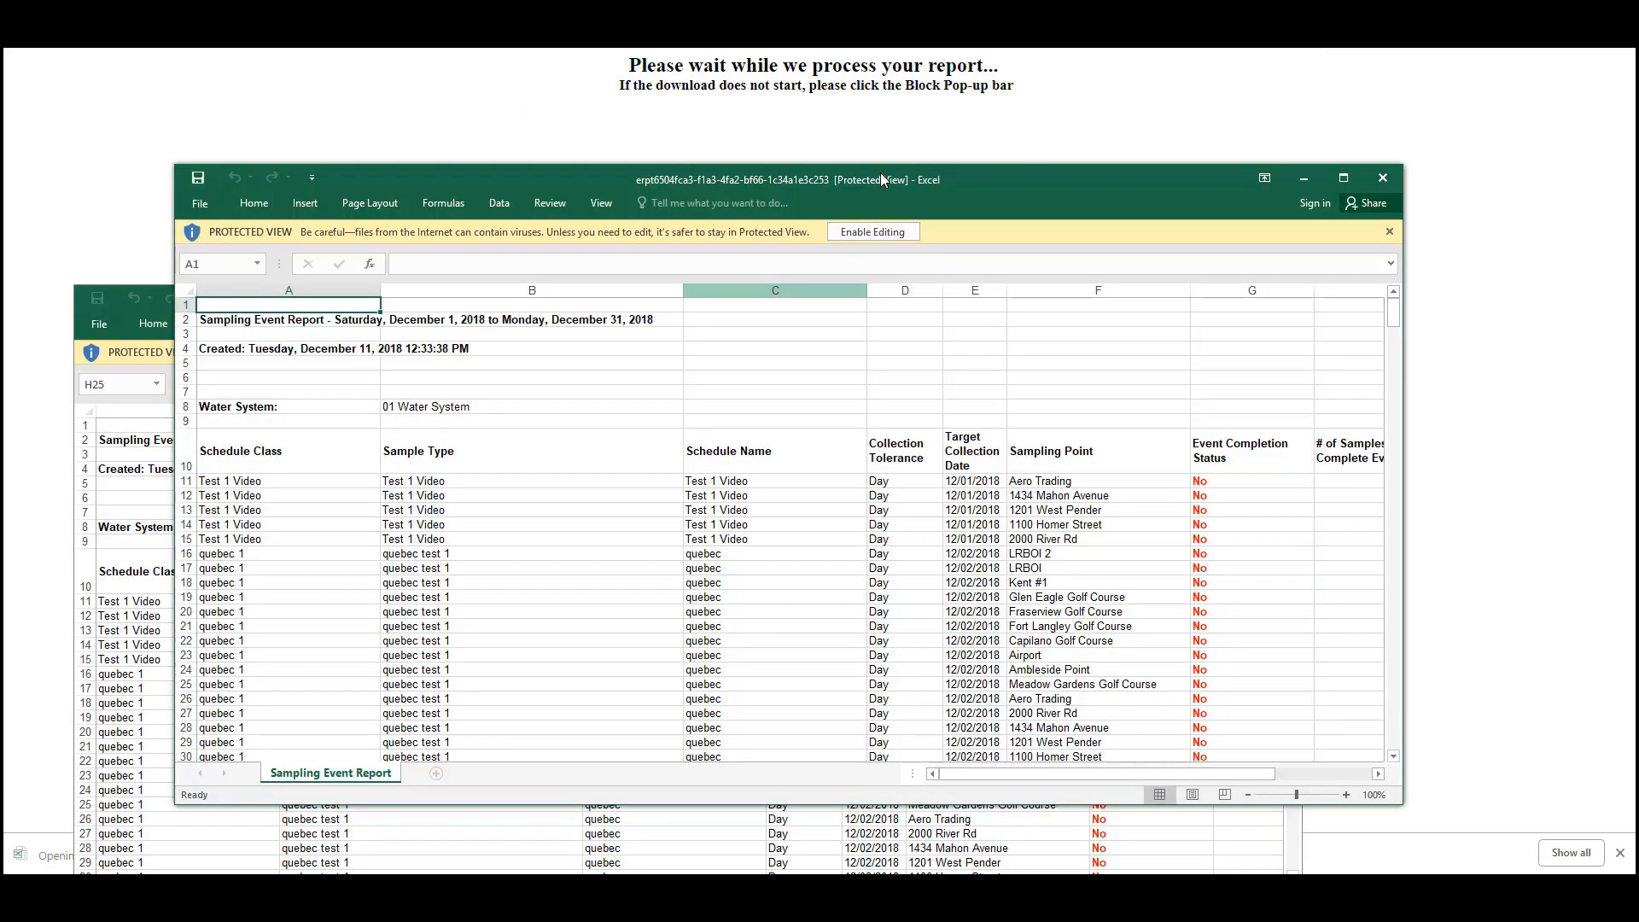
double_click(879, 172)
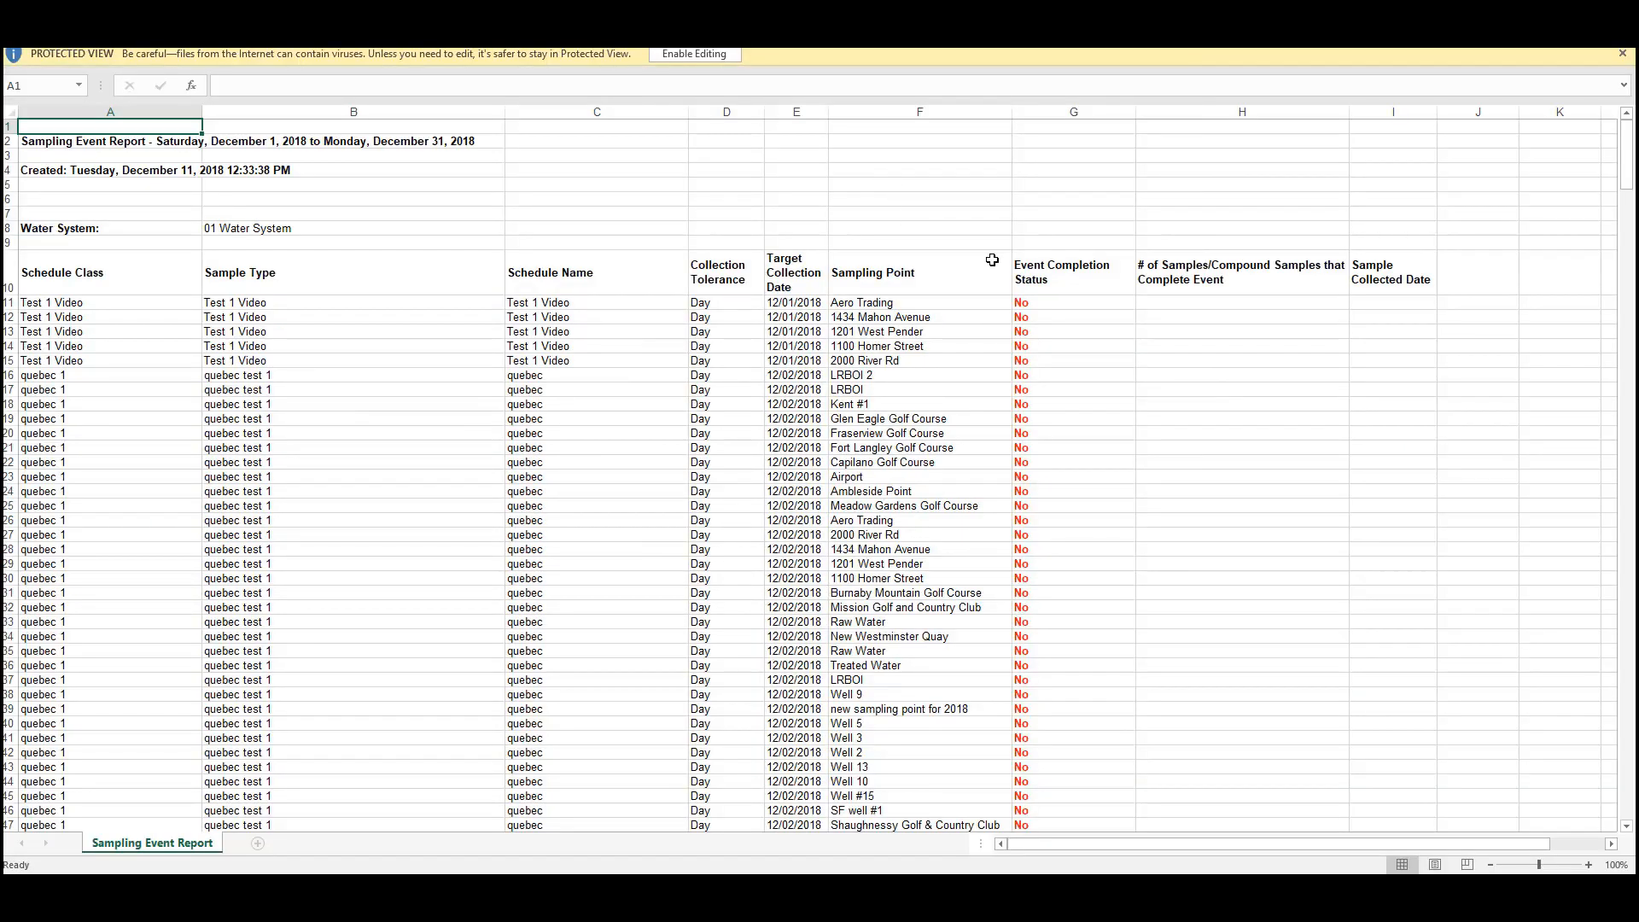
Step: Examine the event completion statuses, the sampling event rows and the water system statistics at the end of the report
left_click(1064, 298)
left_click(1090, 359)
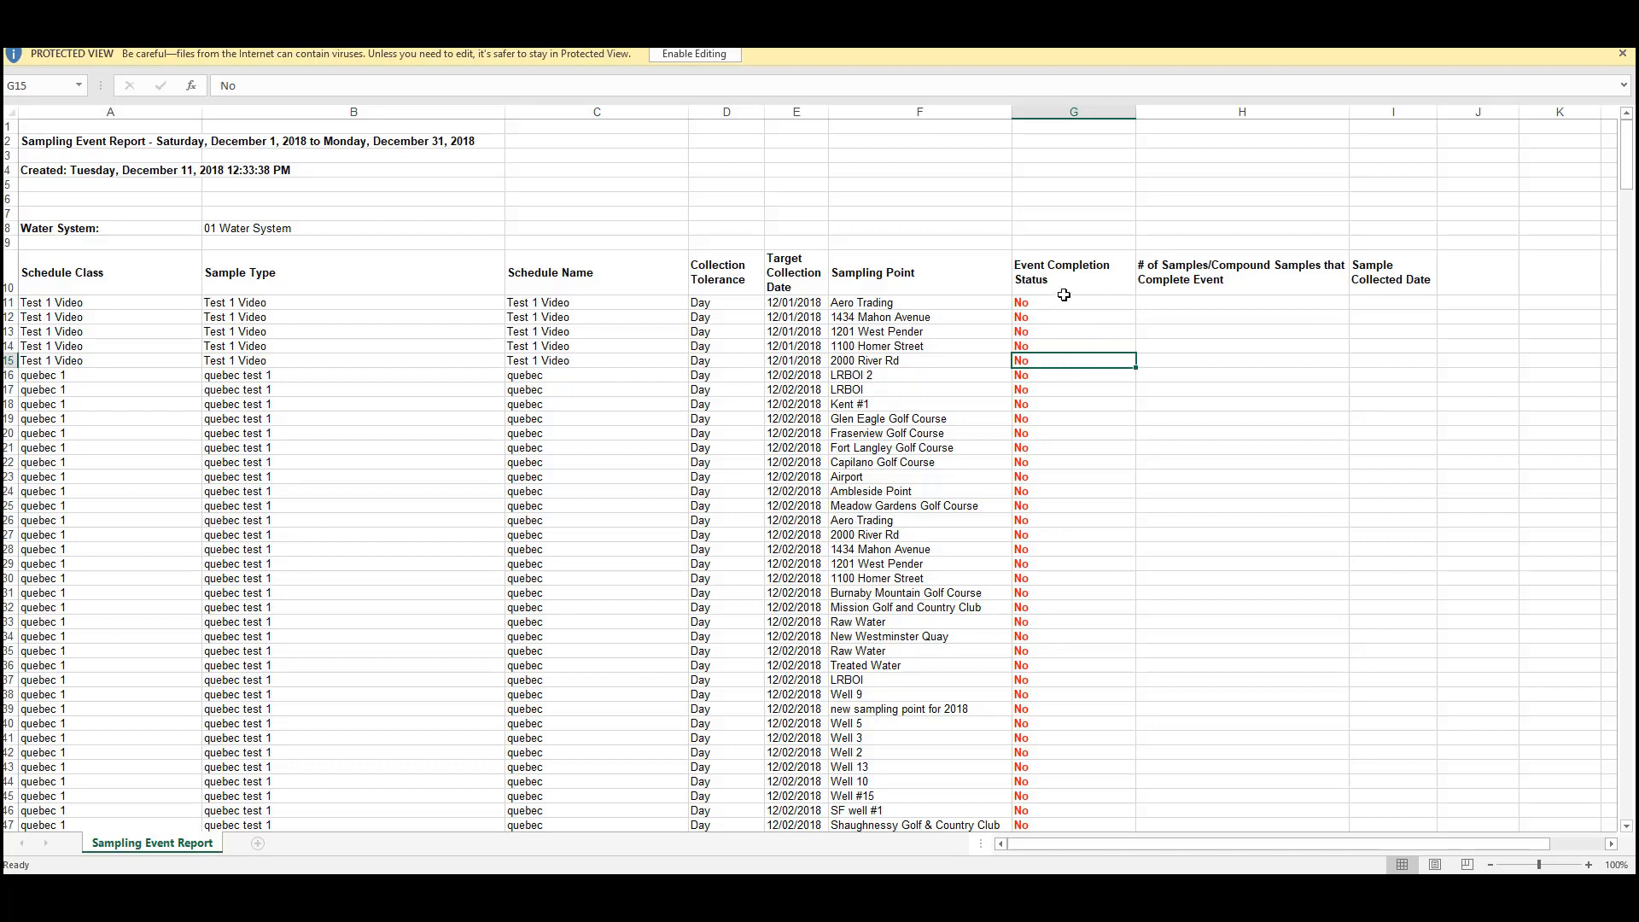
left_click_drag(1065, 292, 1092, 366)
left_click(902, 318)
left_click_drag(490, 302, 864, 792)
left_click(1226, 622)
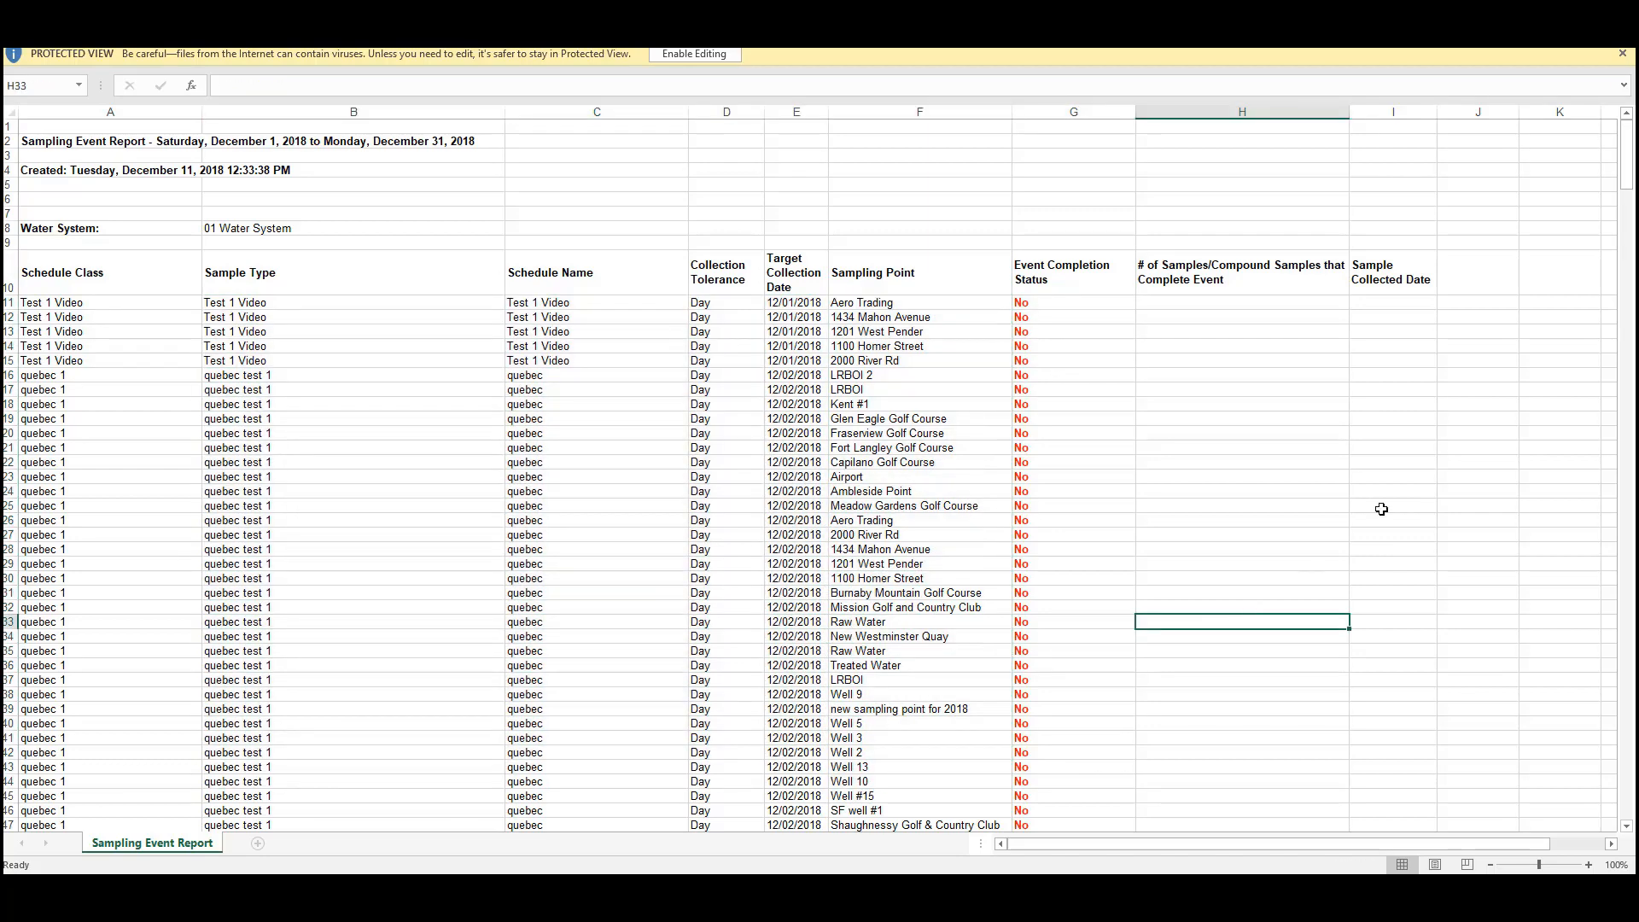
left_click_drag(1631, 175, 1631, 356)
left_click_drag(1626, 376, 1606, 840)
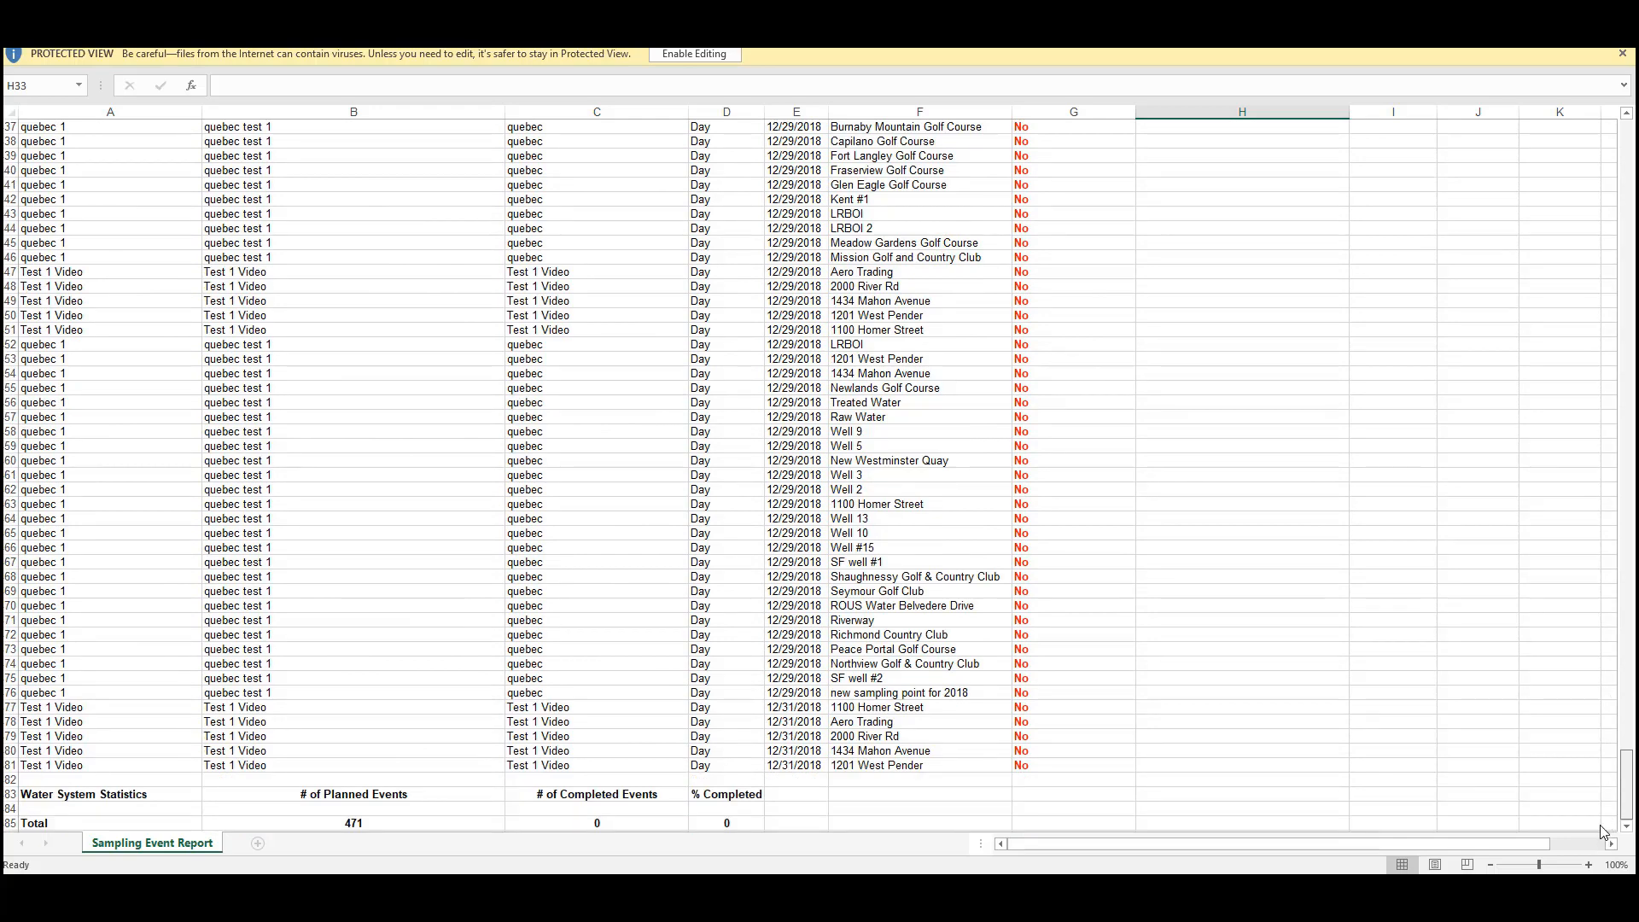
left_click_drag(1608, 773, 1627, 145)
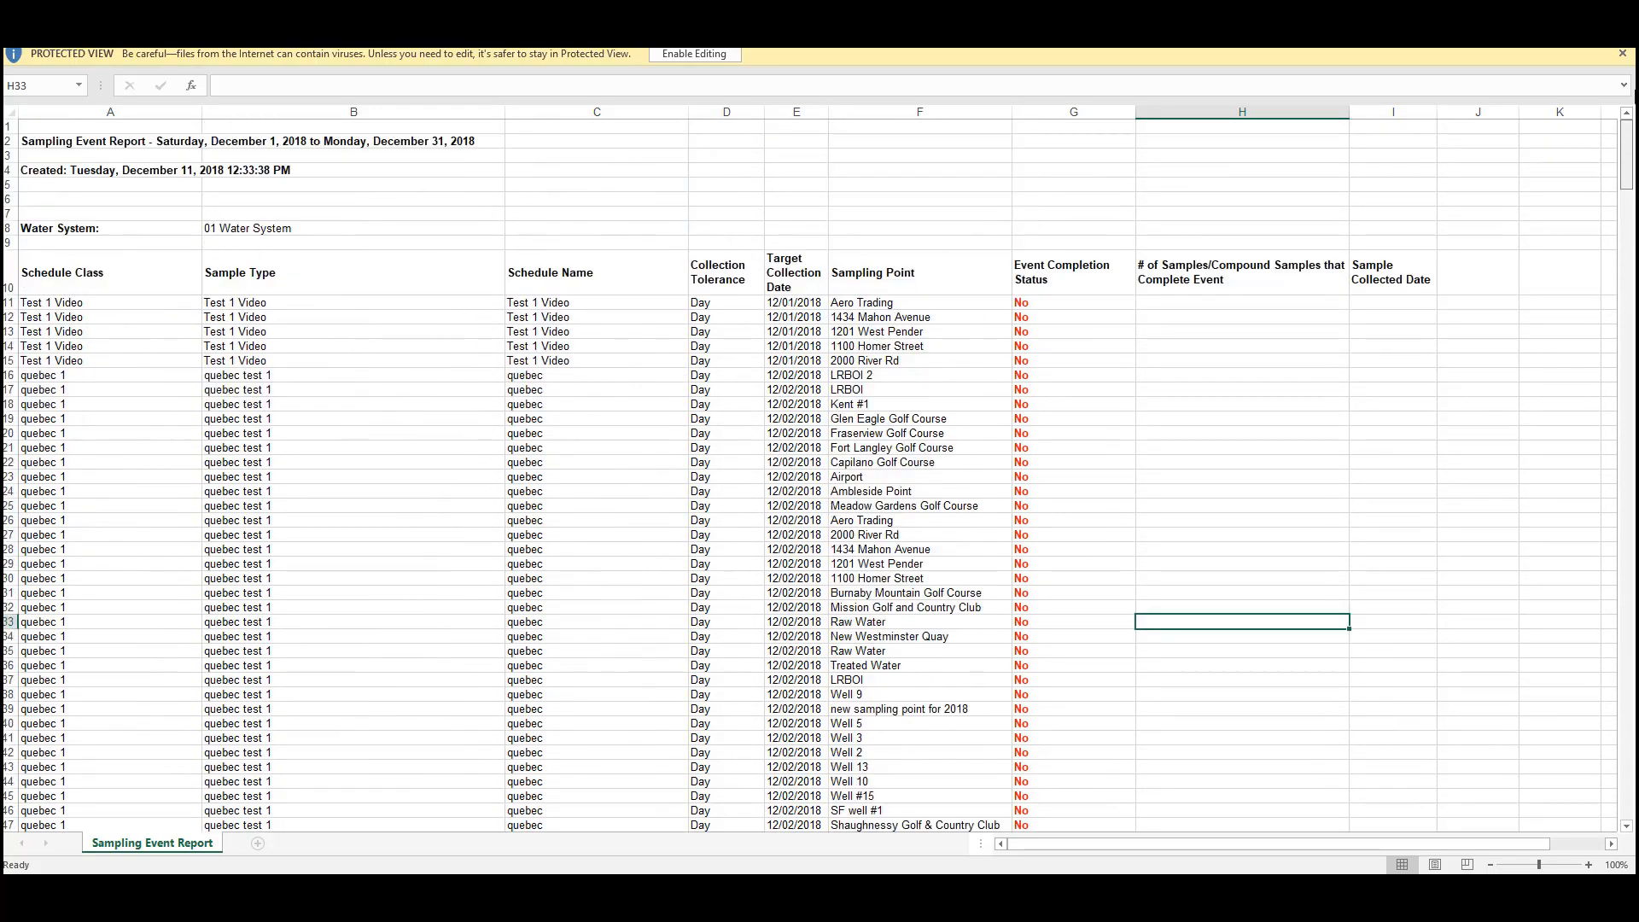
Step: Switch back to WaterTrax and return from the report filter to the sampling plan's reports list
left_click(888, 196)
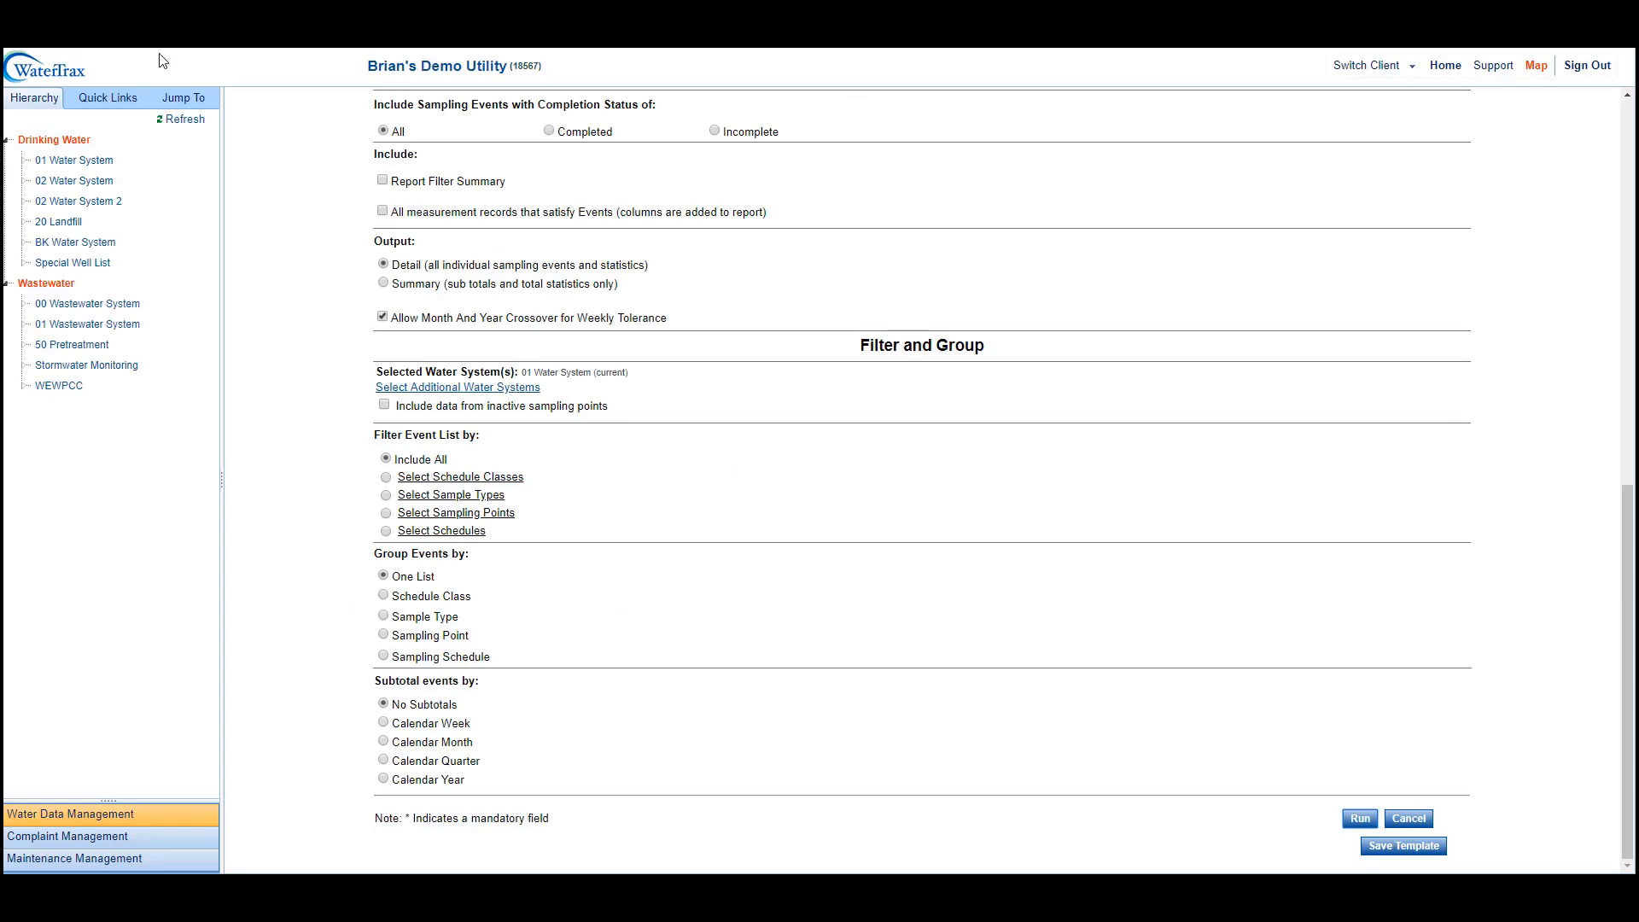
scroll(286, 340, "up", 10)
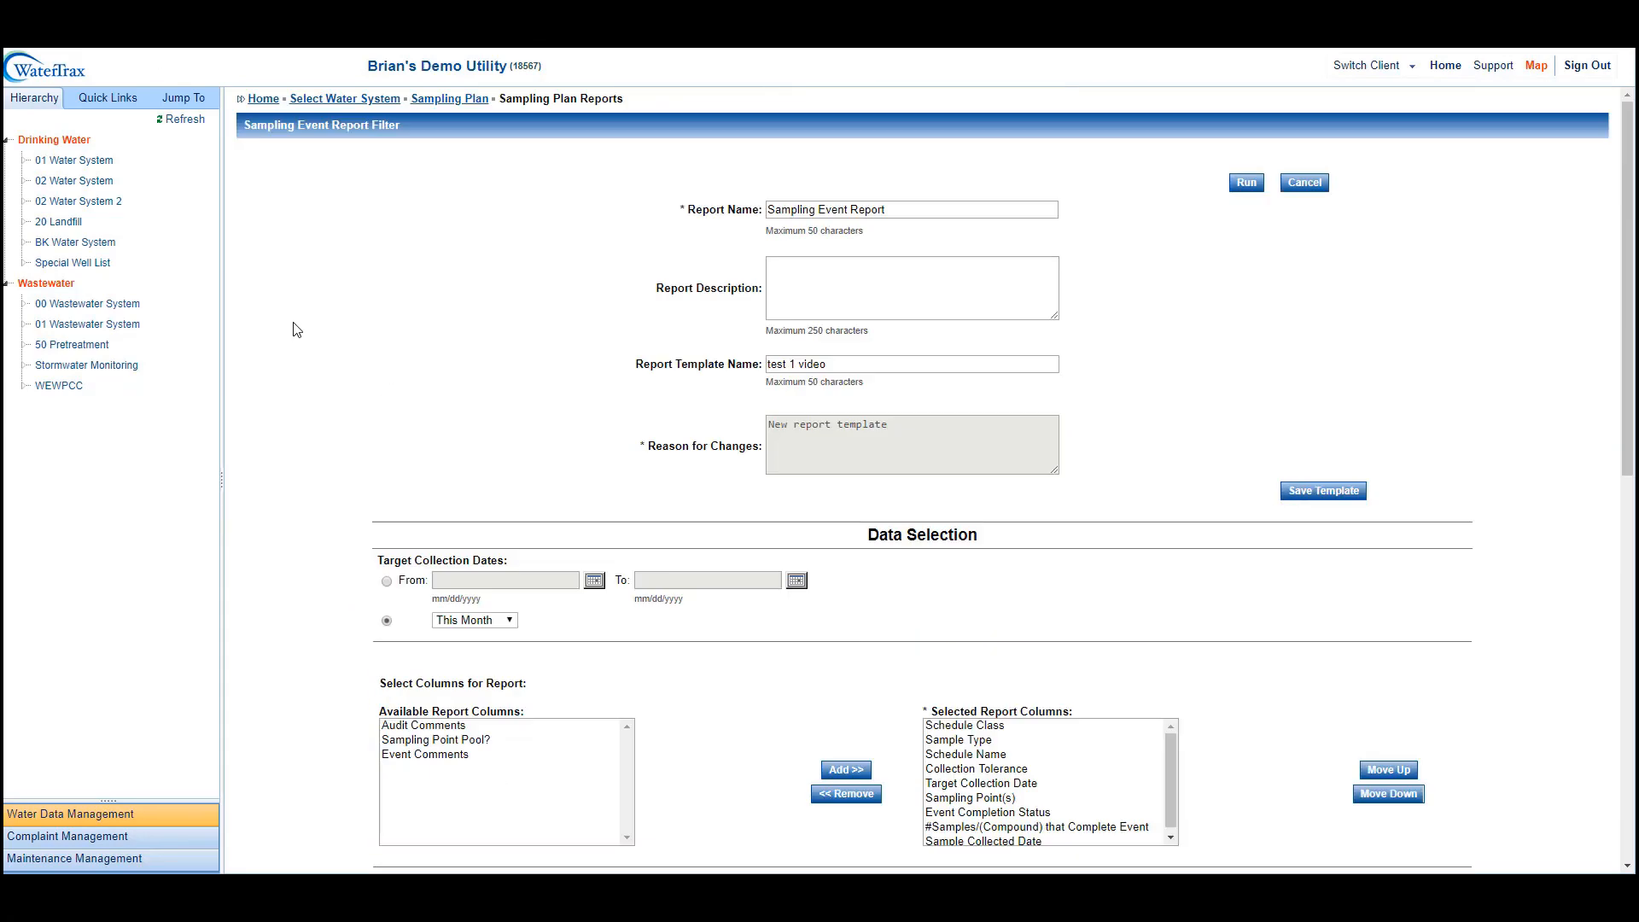
left_click(436, 100)
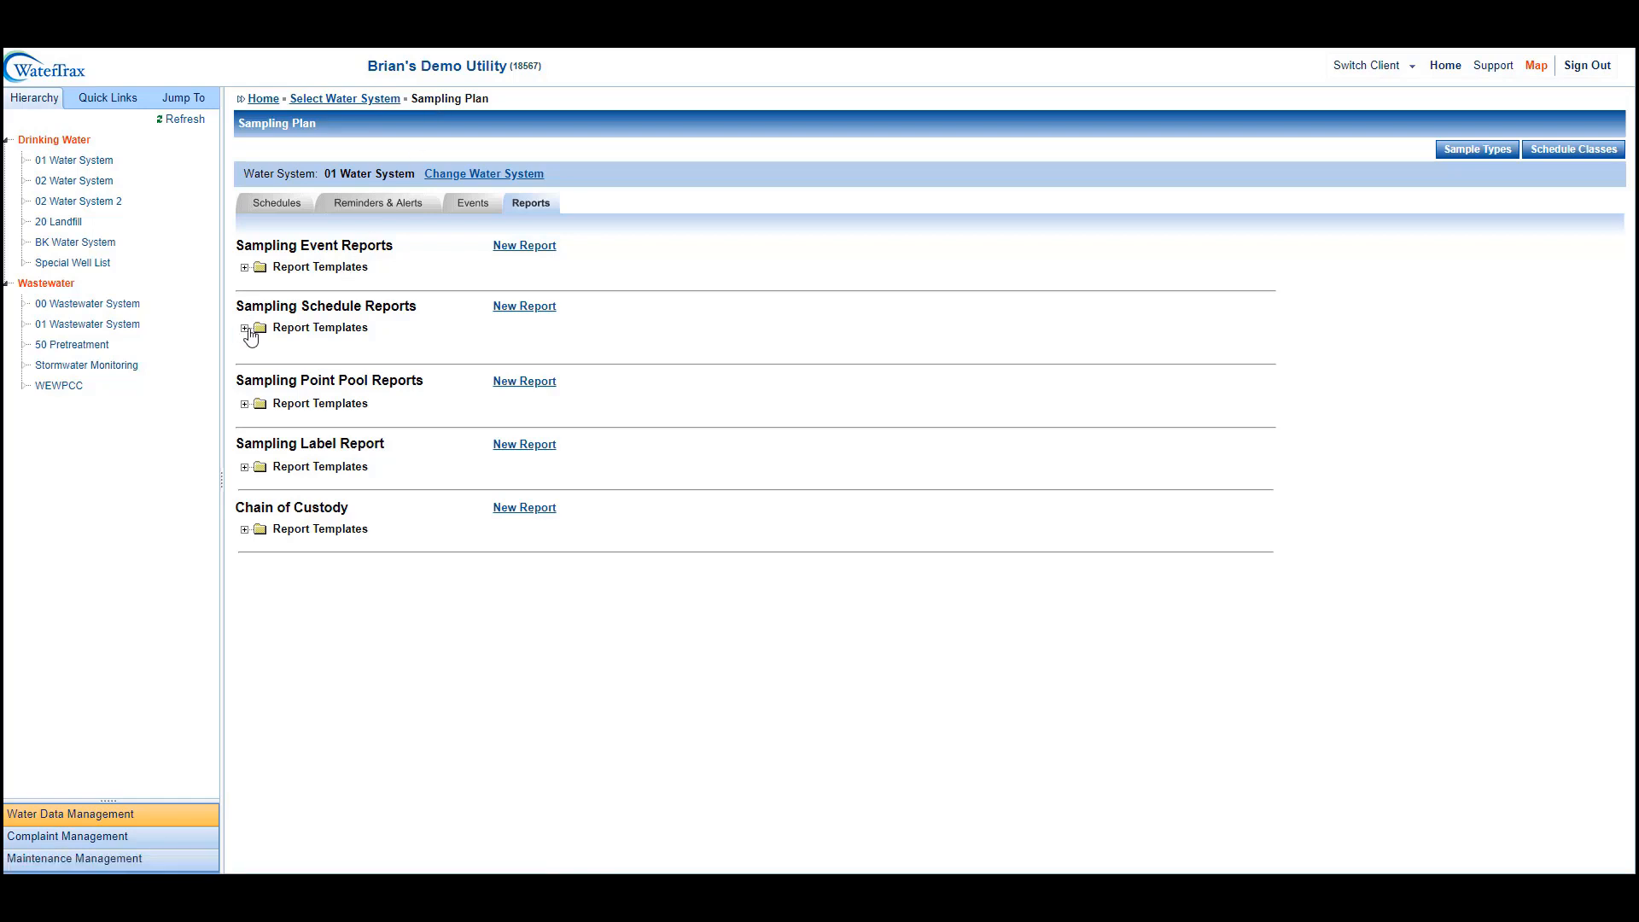
Step: Start a new Sampling Schedule Report and enter "test 1 video" as its report template name
left_click(520, 311)
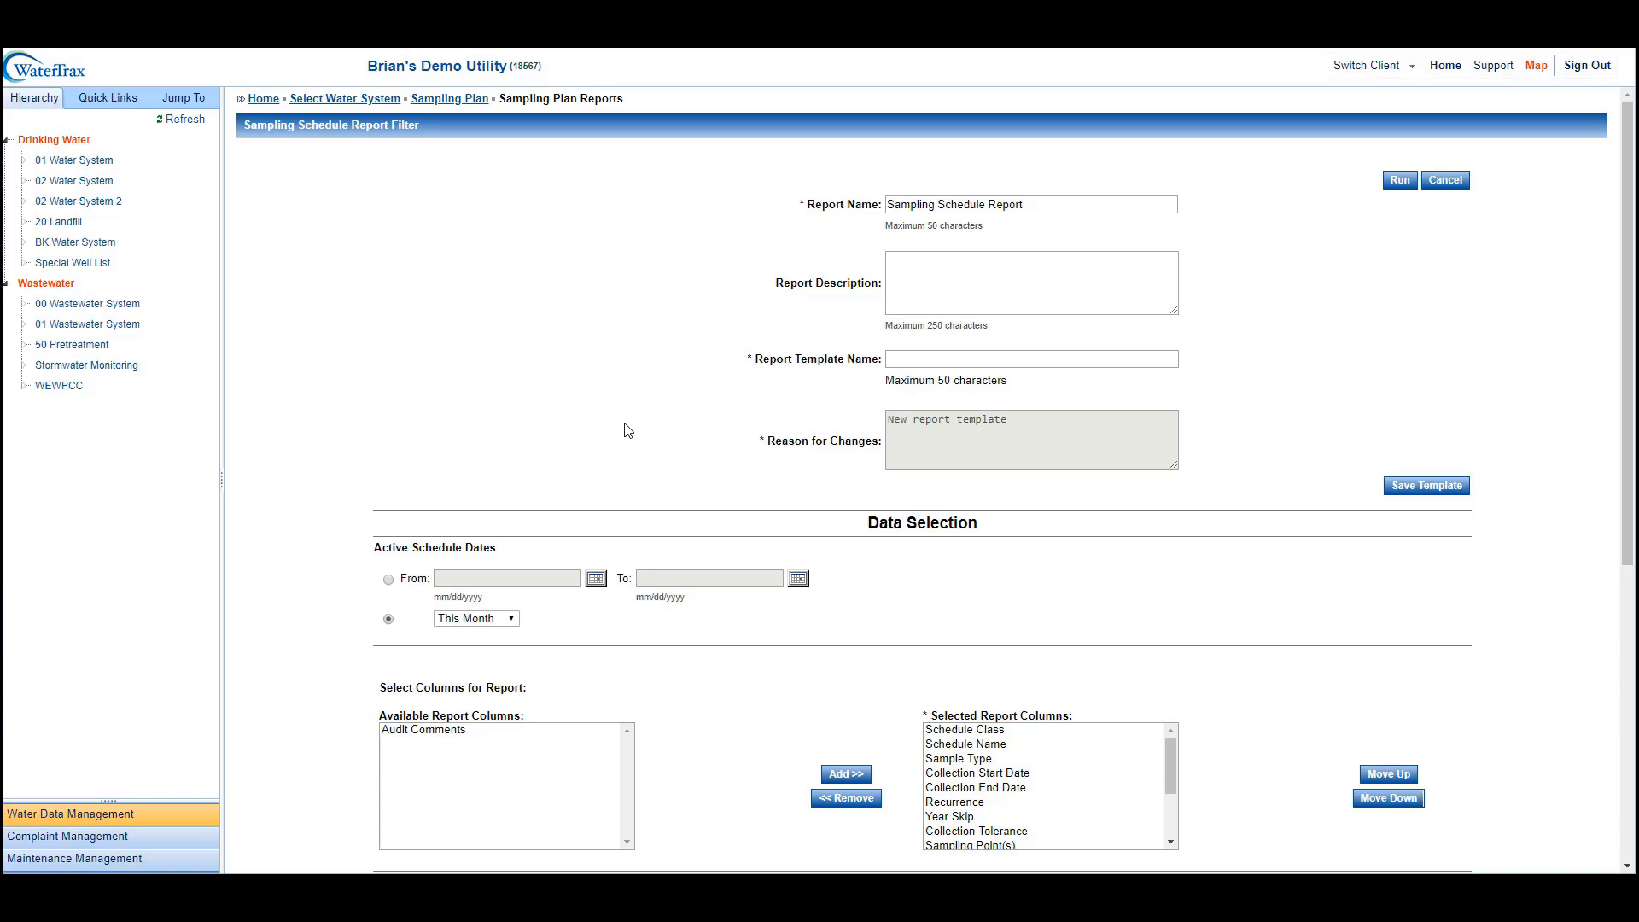
scroll(625, 426, "down", 3)
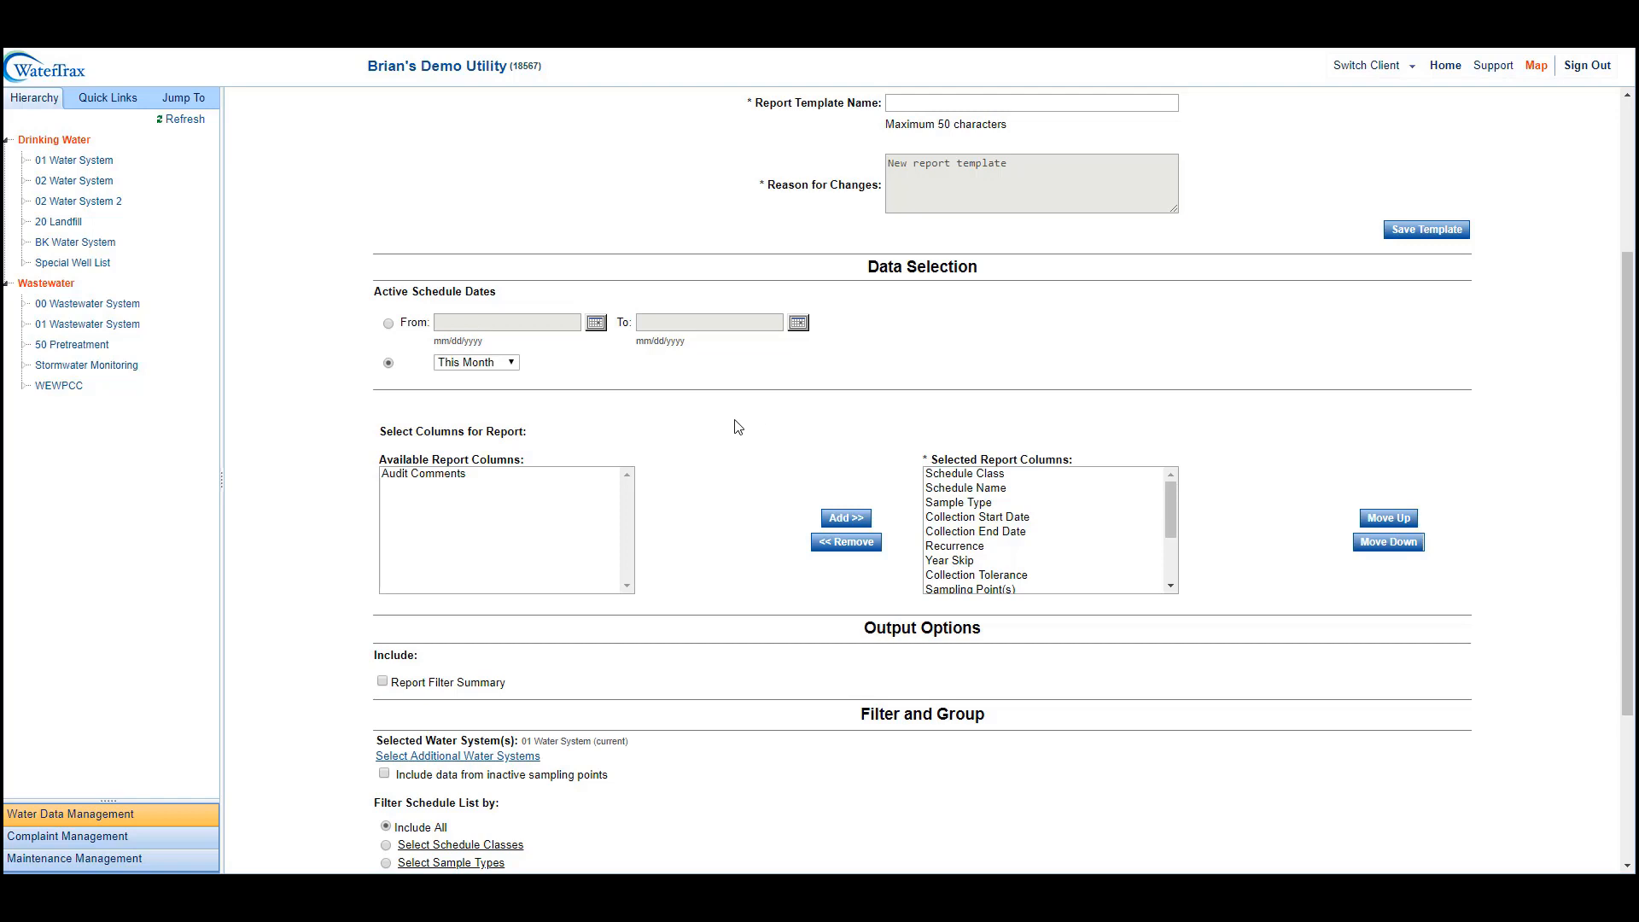
scroll(739, 427, "down", 2)
scroll(738, 427, "up", 4)
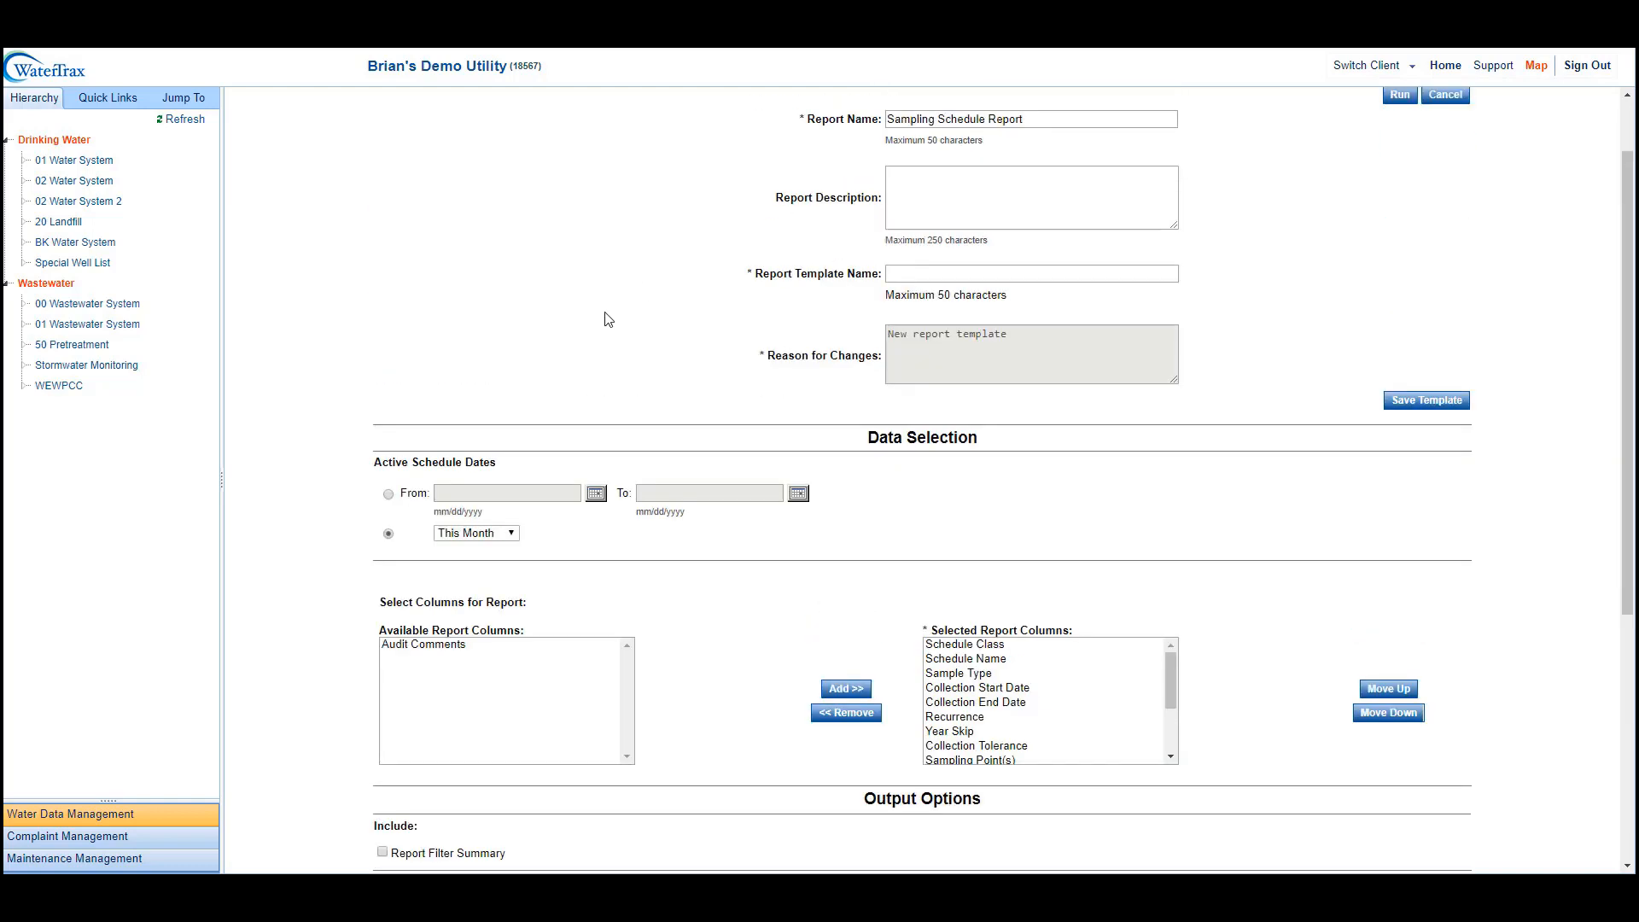
left_click(1036, 266)
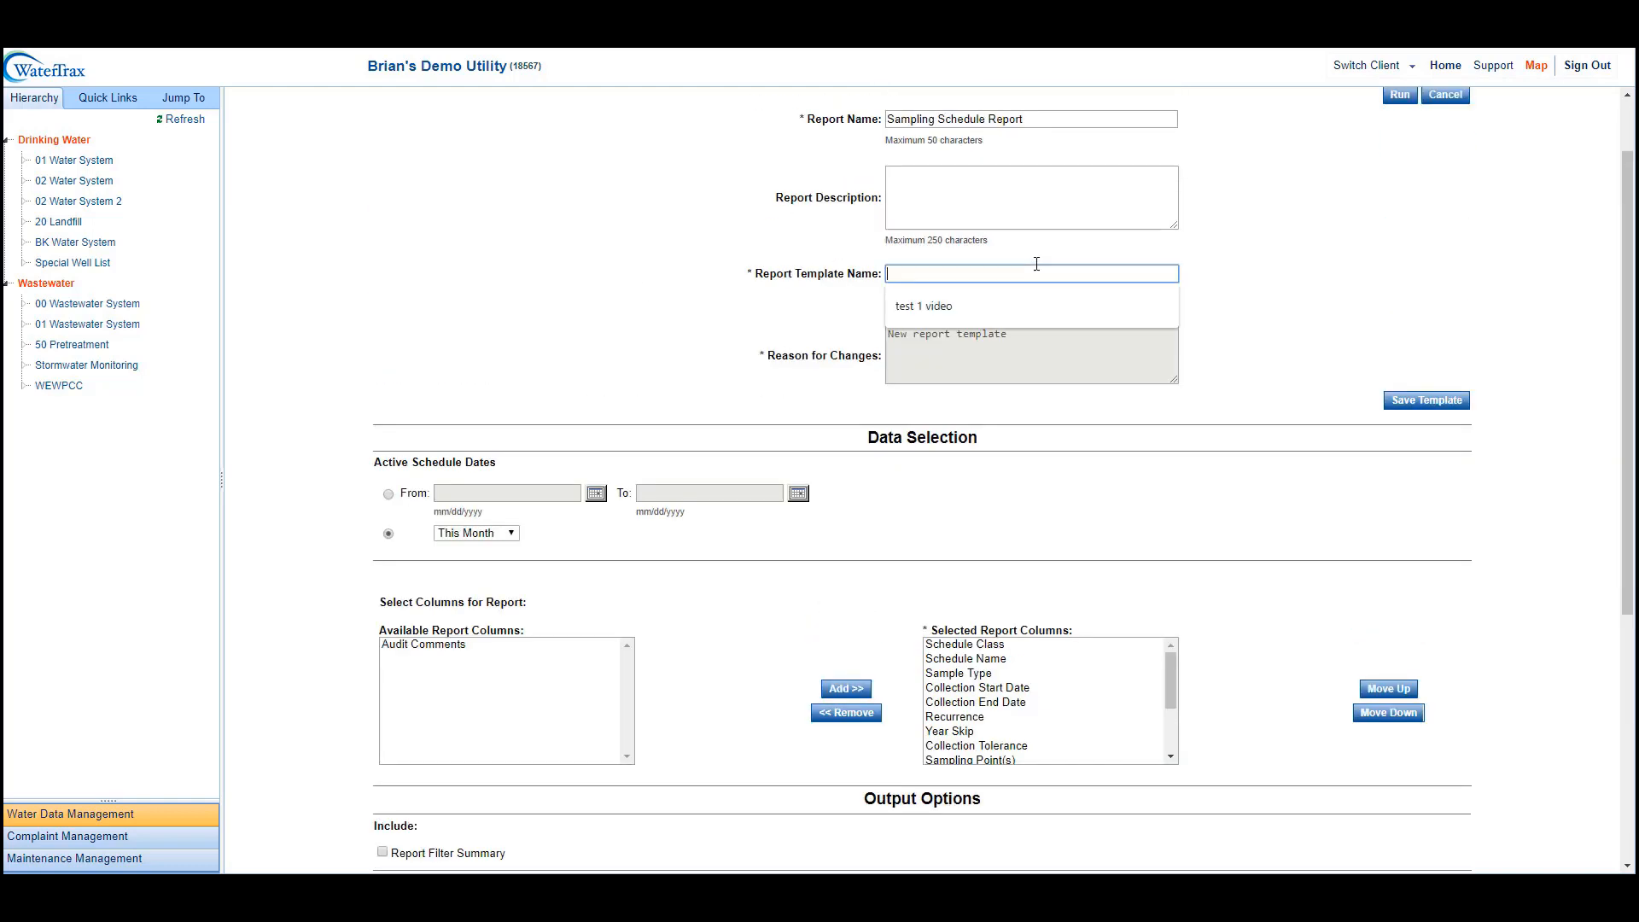
type("test 1 video")
double_click(517, 232)
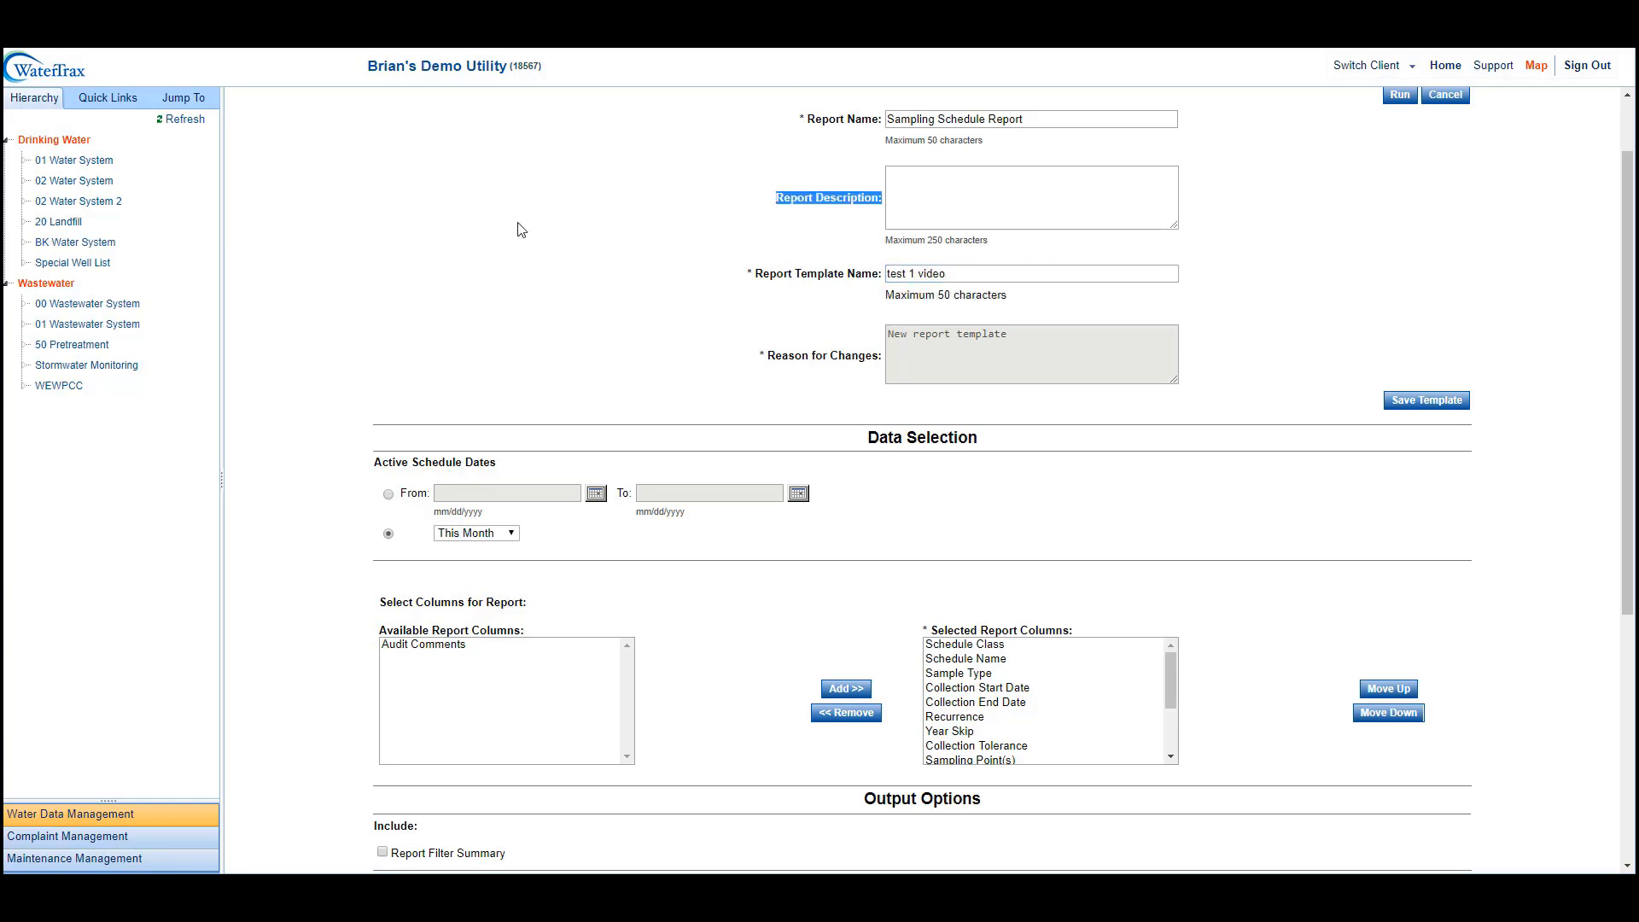
Step: Review the full list of selected report columns for the sampling schedule report
scroll(517, 229, "down", 2)
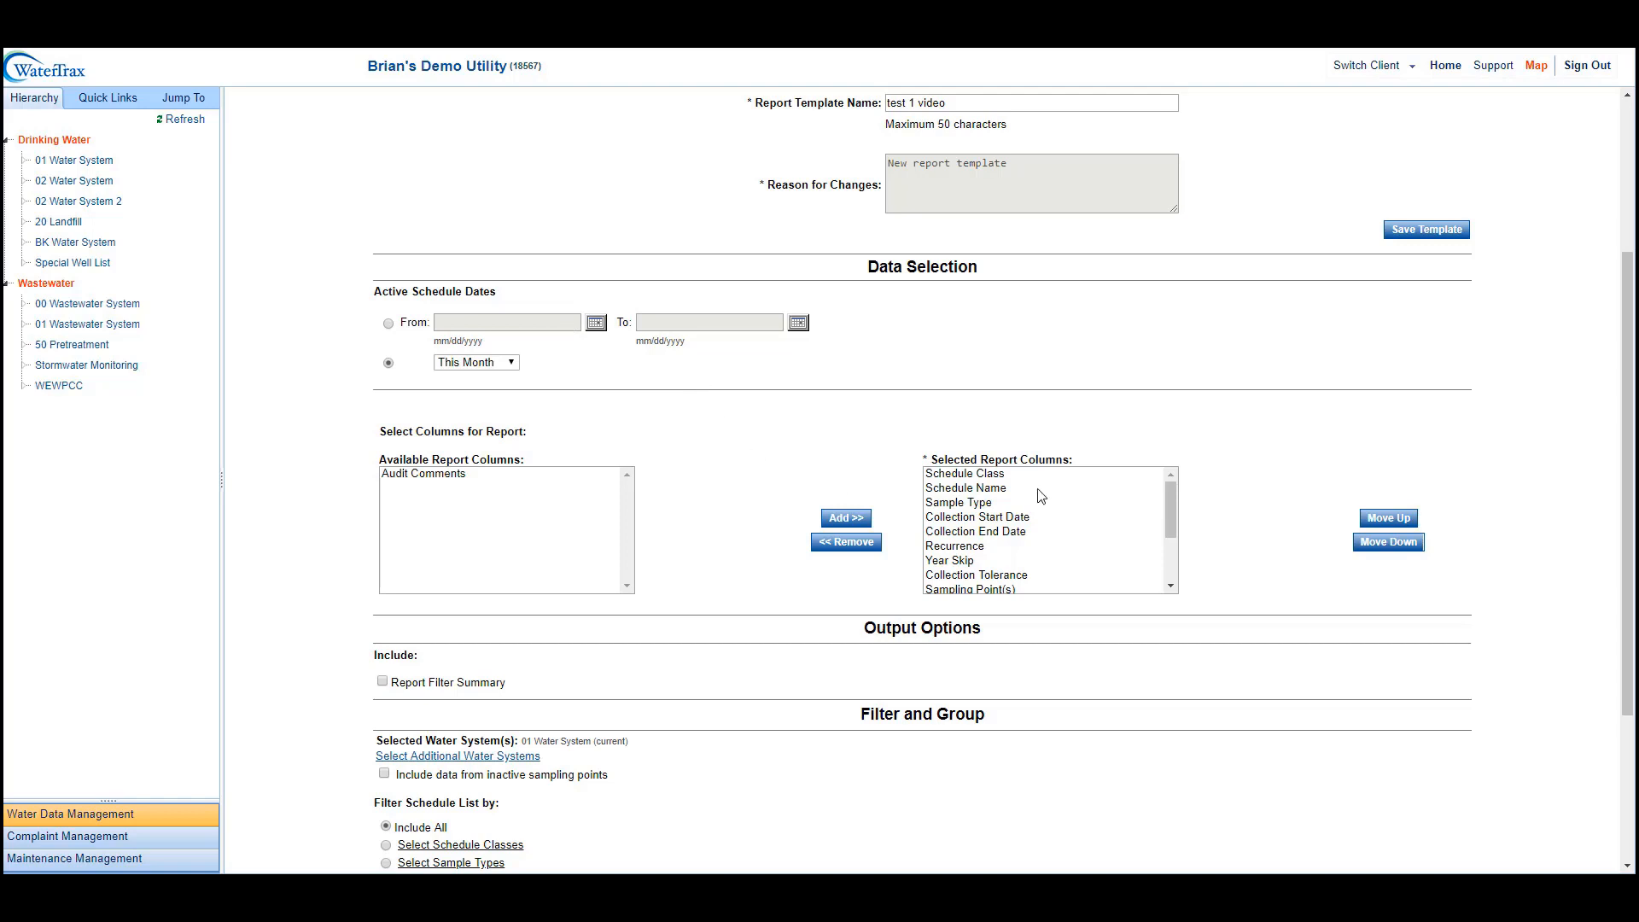
left_click_drag(1042, 475, 1127, 576)
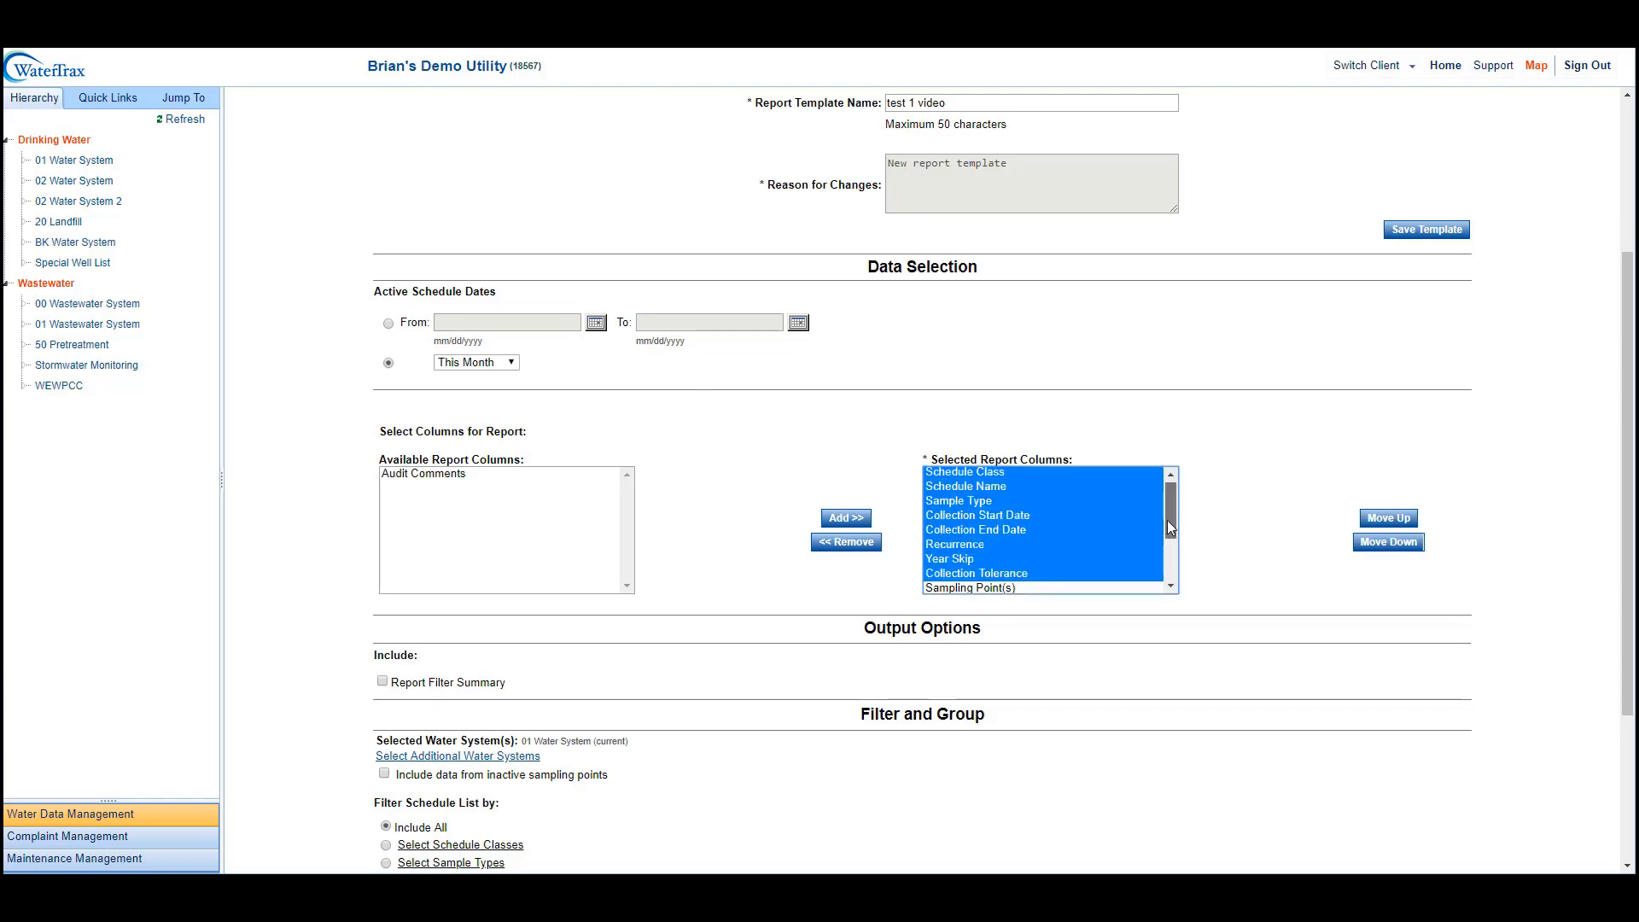
left_click_drag(1167, 523, 1167, 546)
left_click(1101, 523)
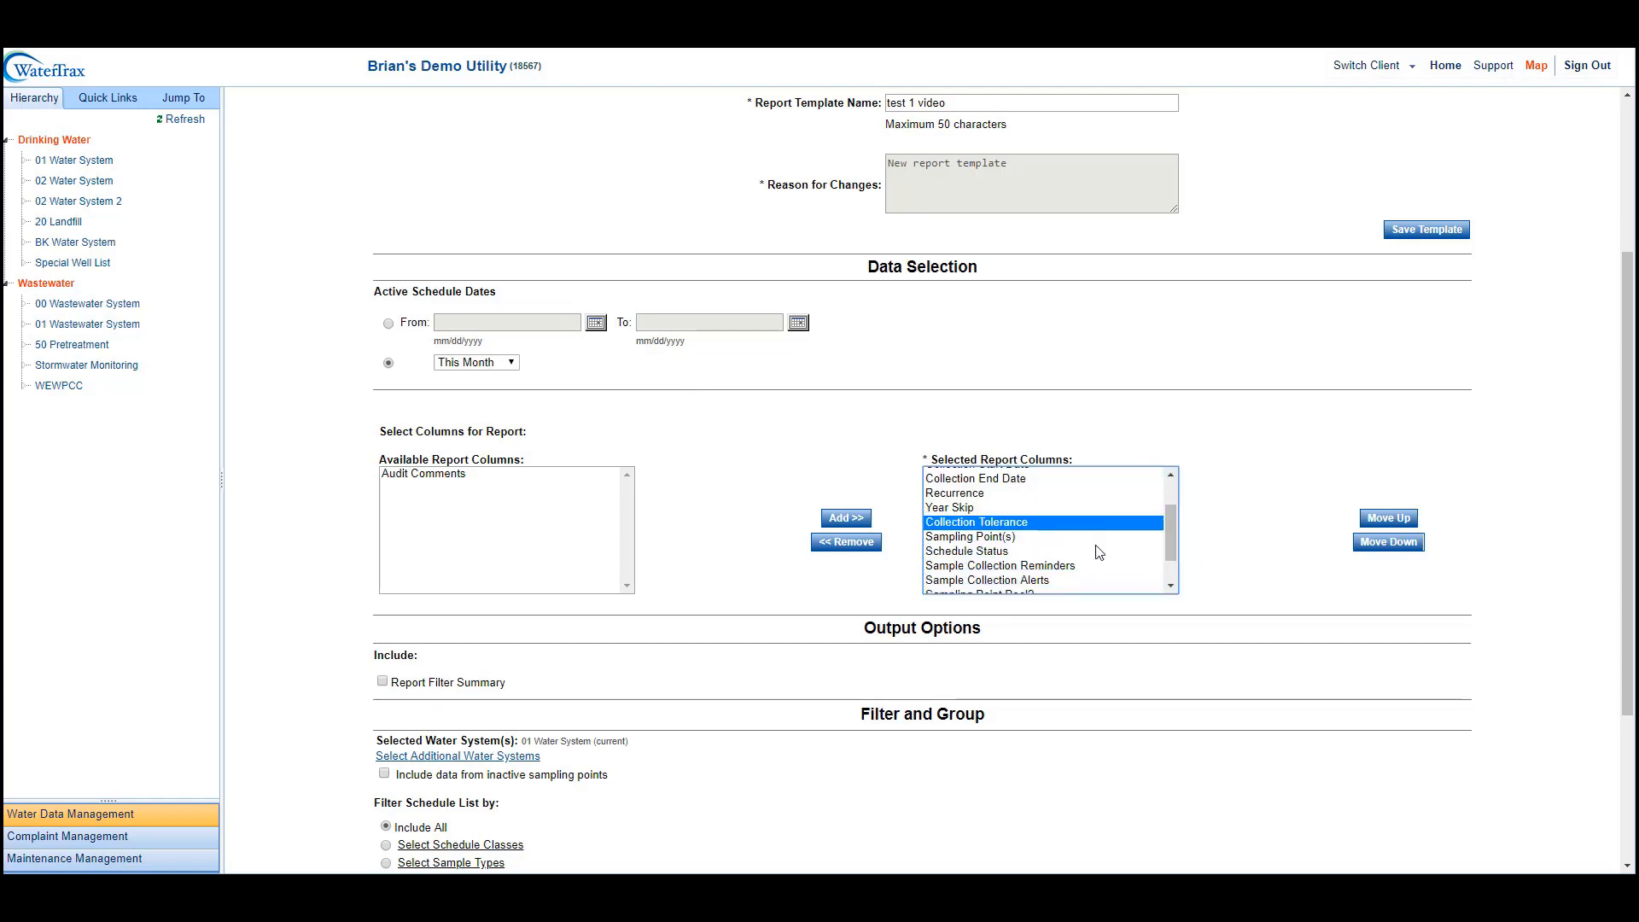
scroll(1100, 548, "down", 1)
scroll(1100, 552, "up", 2)
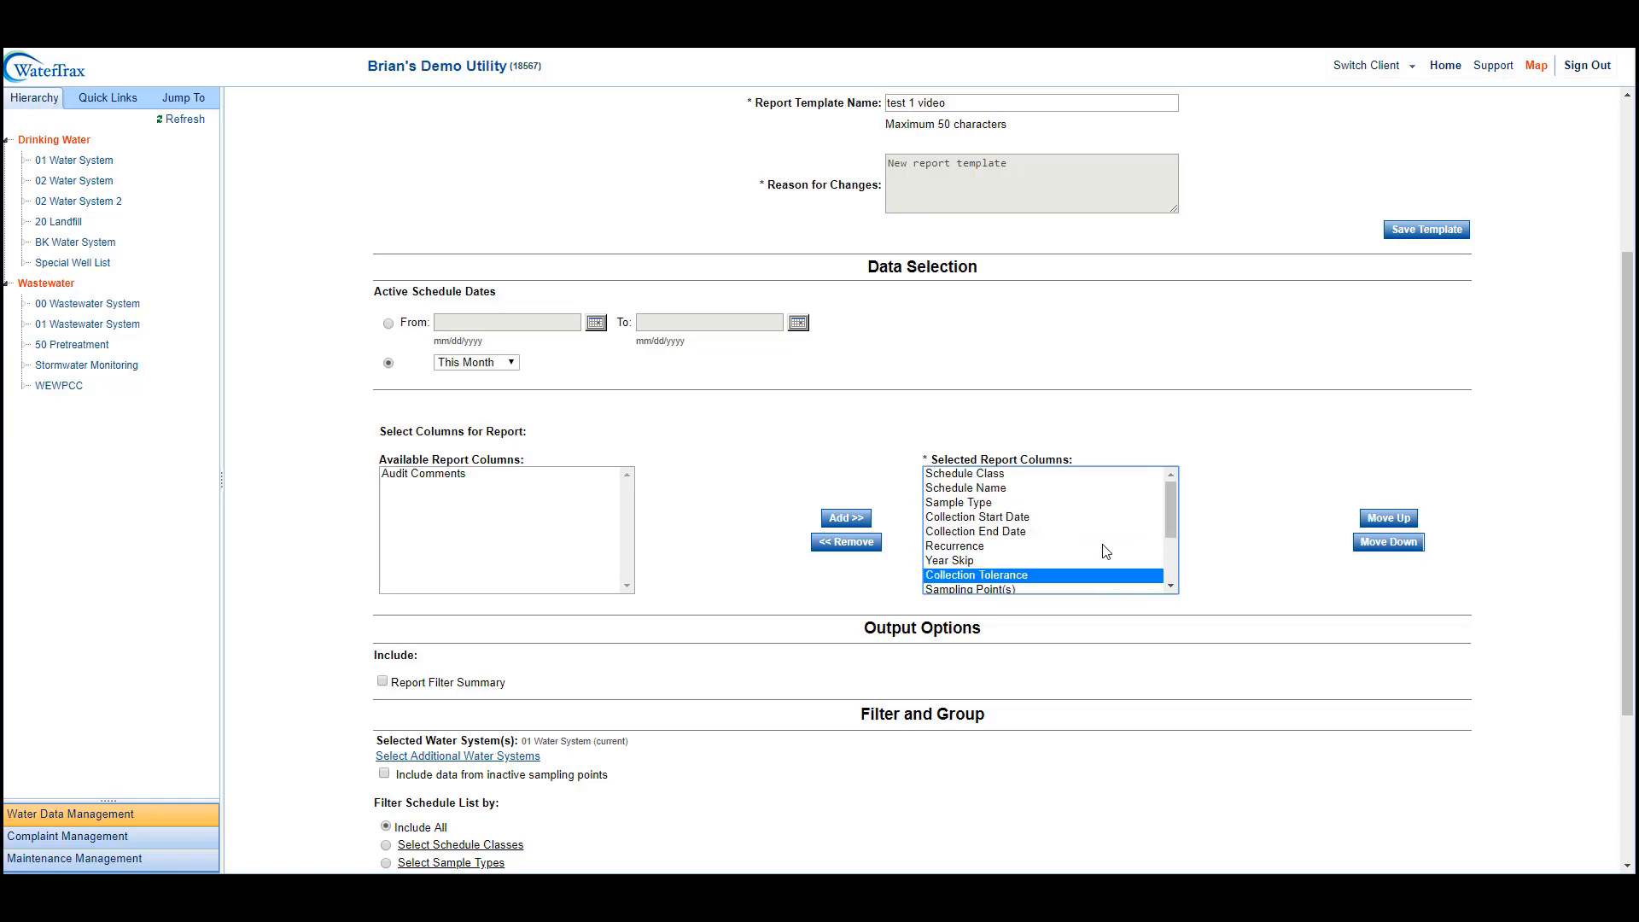
left_click(1261, 505)
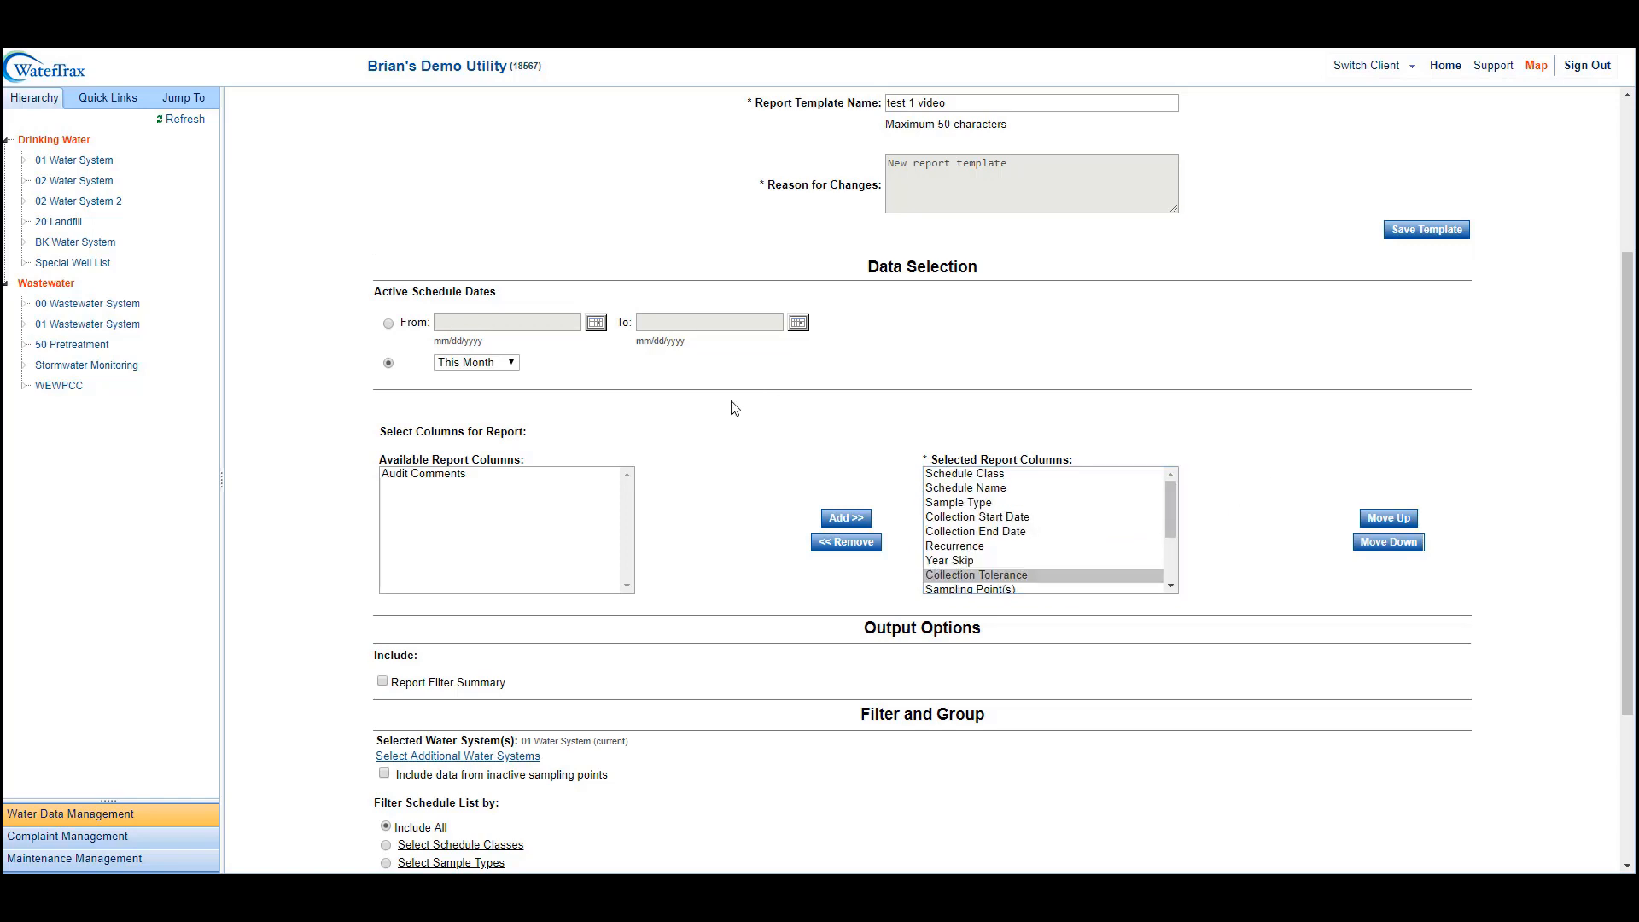
Step: Add 02 Water System, 02 Water System 2, 20 Landfill and BK Water System to the report's selected water systems
scroll(734, 410, "down", 3)
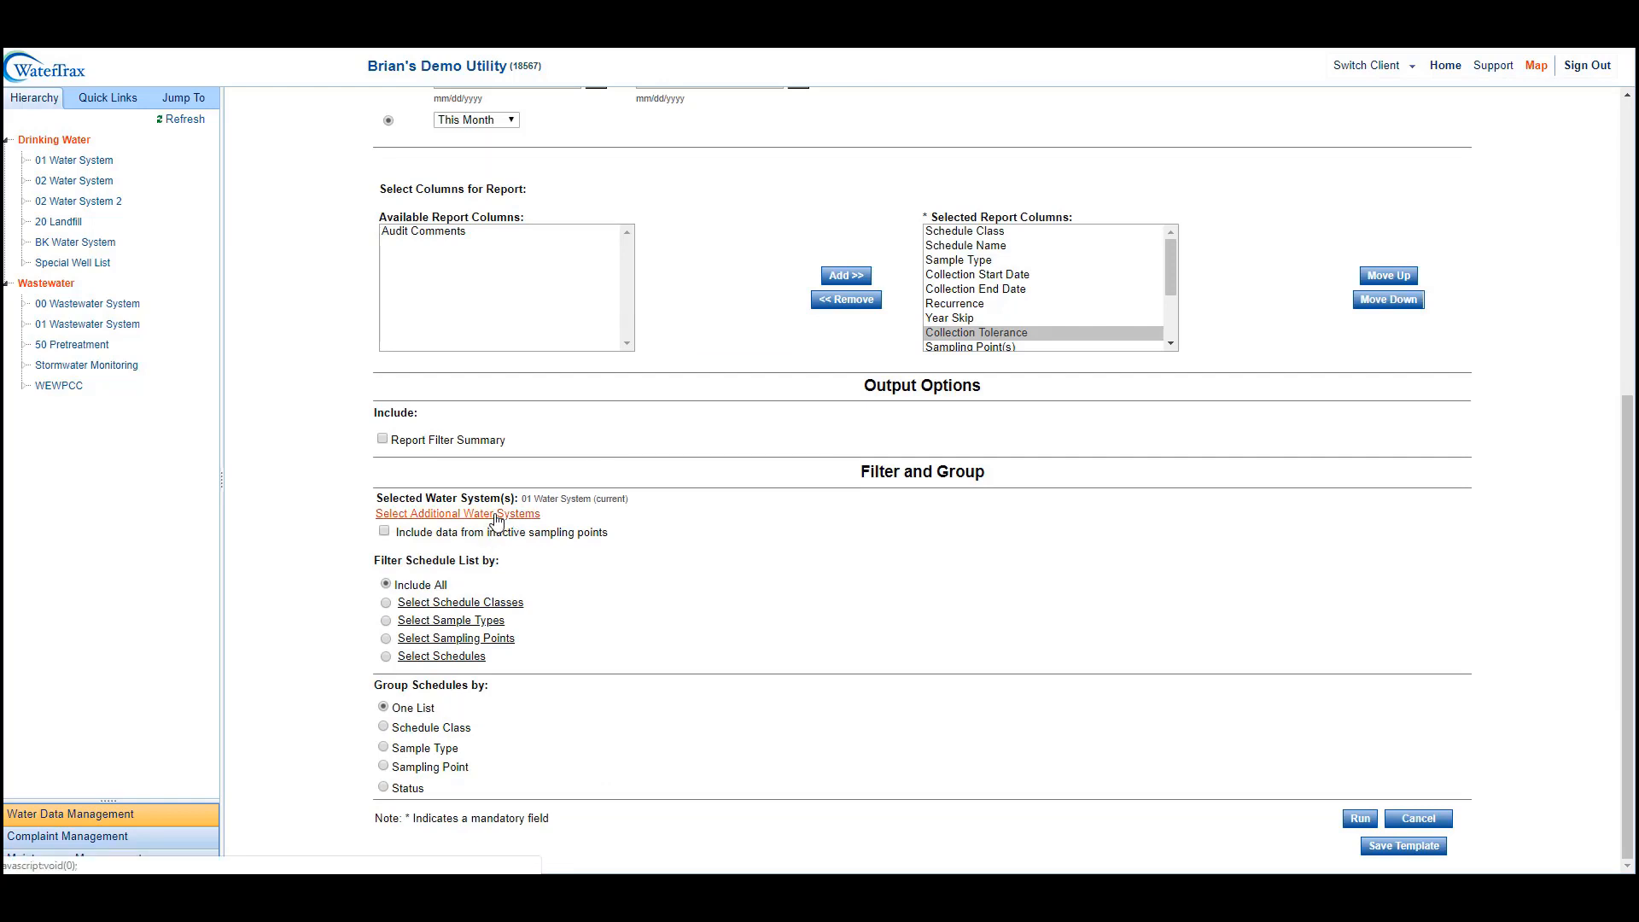
left_click(496, 520)
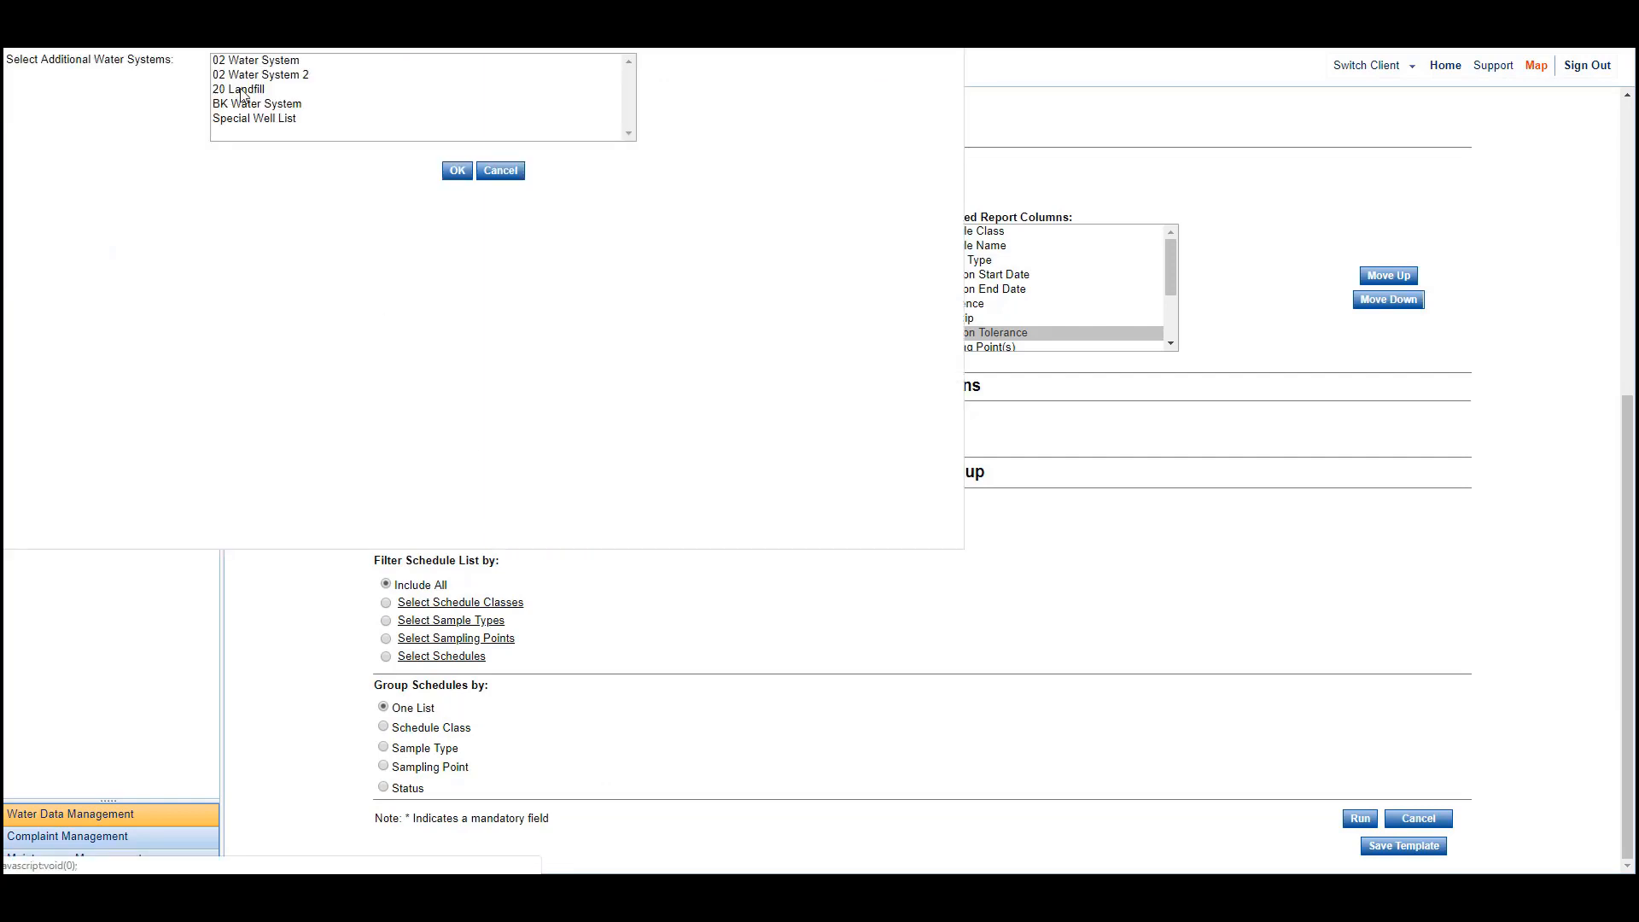
left_click_drag(256, 106, 253, 53)
left_click(458, 172)
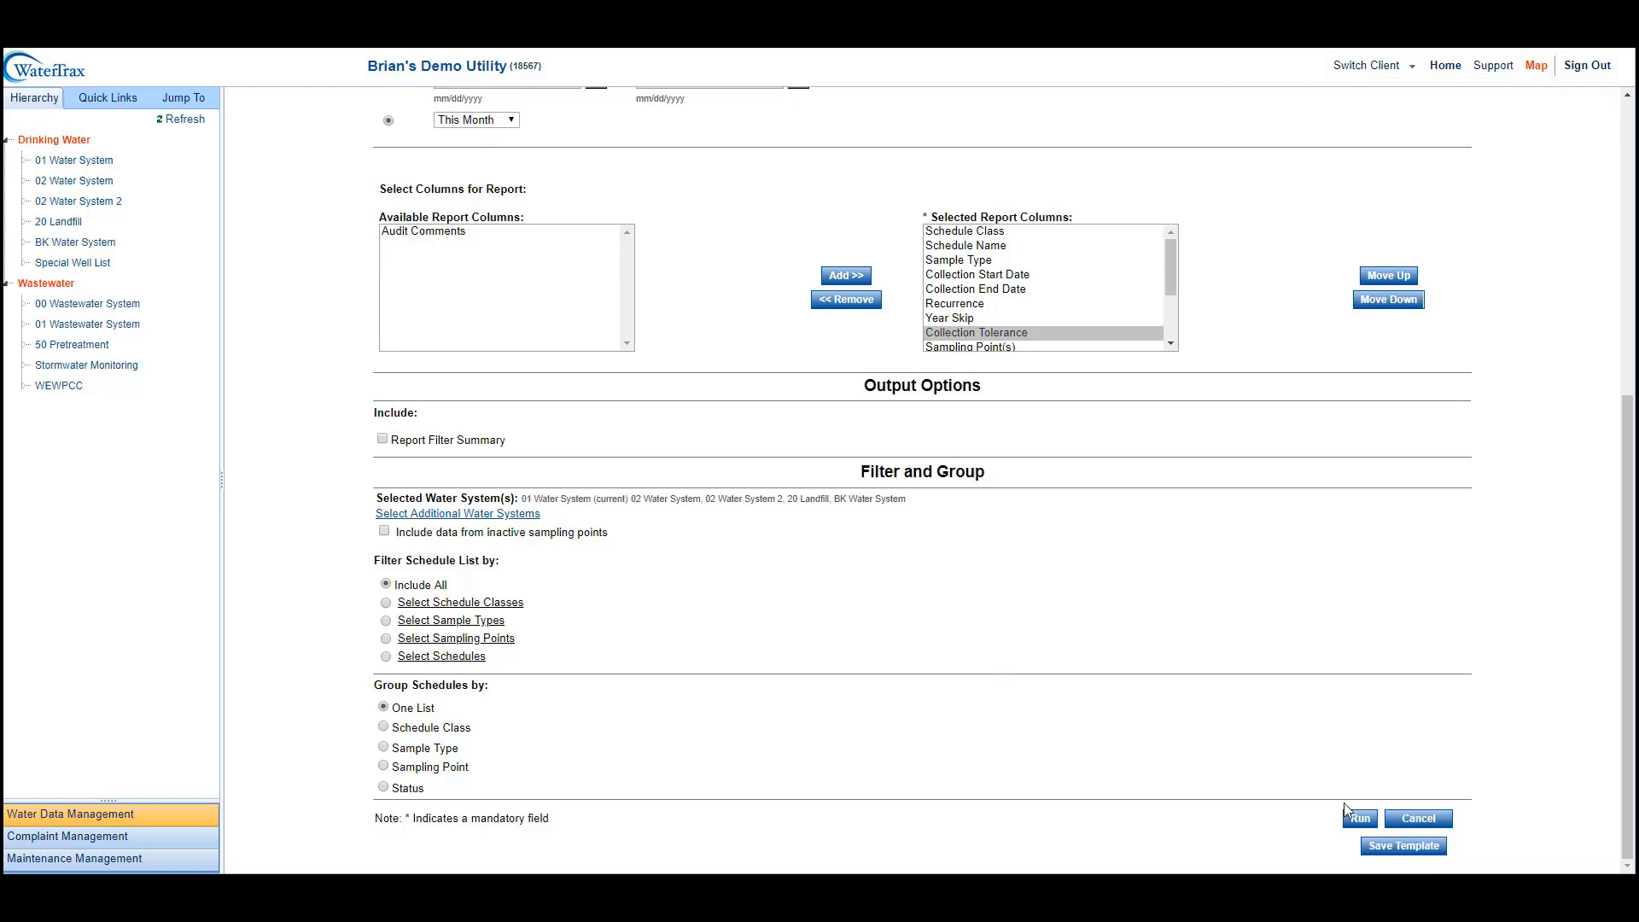
Step: Run the sampling schedule report and open the downloaded .xls file in a maximized Excel window
left_click(1357, 820)
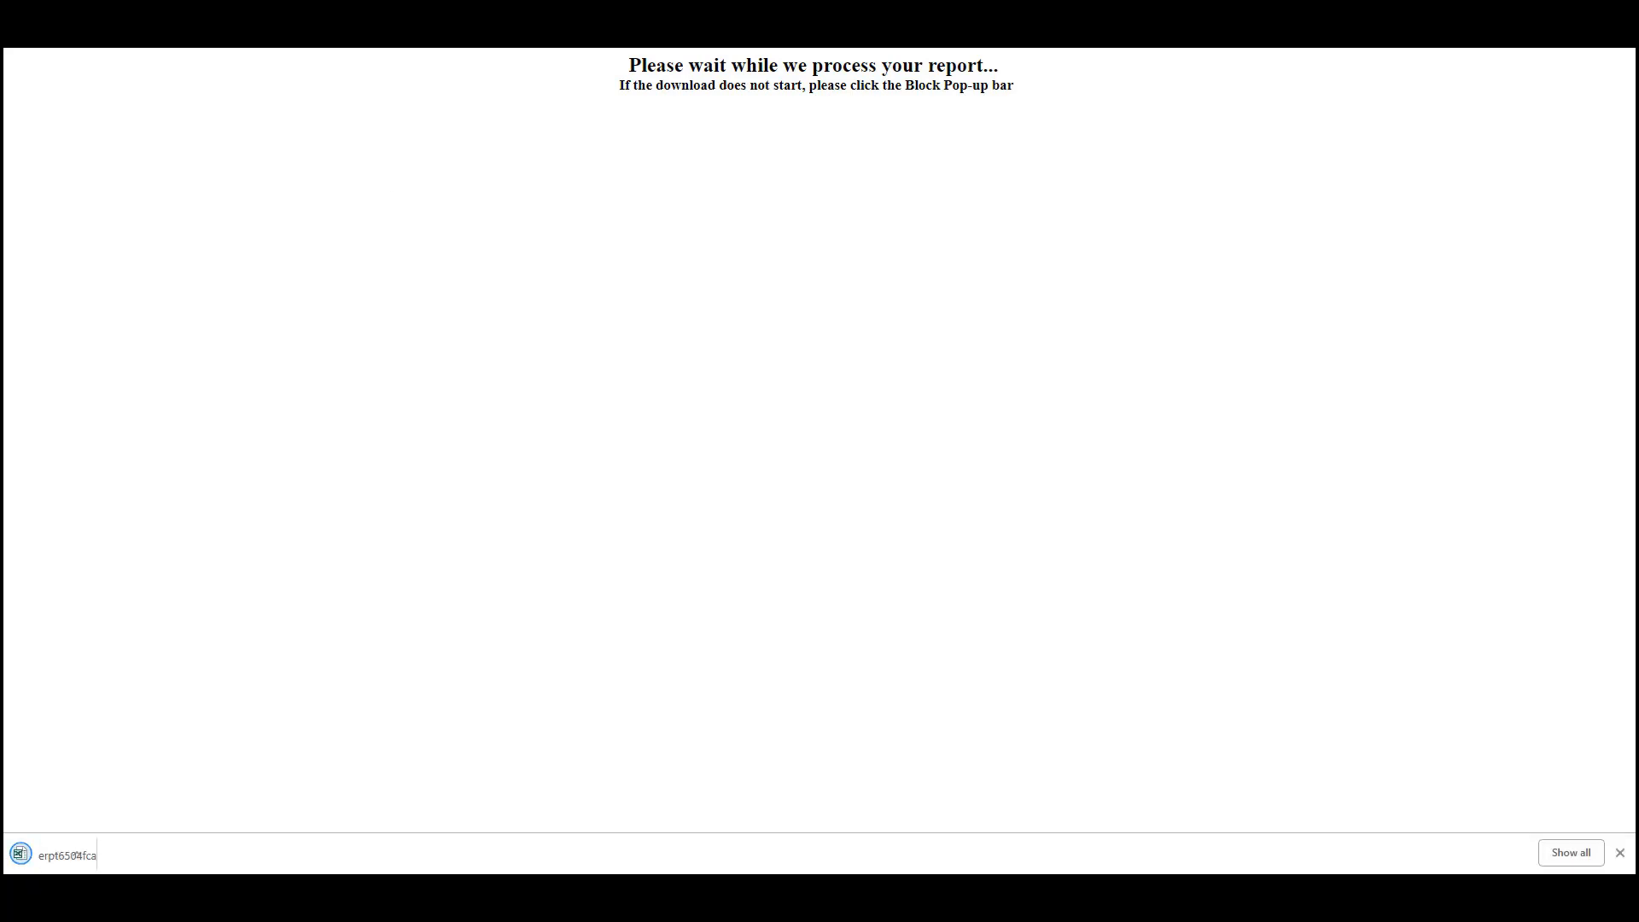
left_click(75, 864)
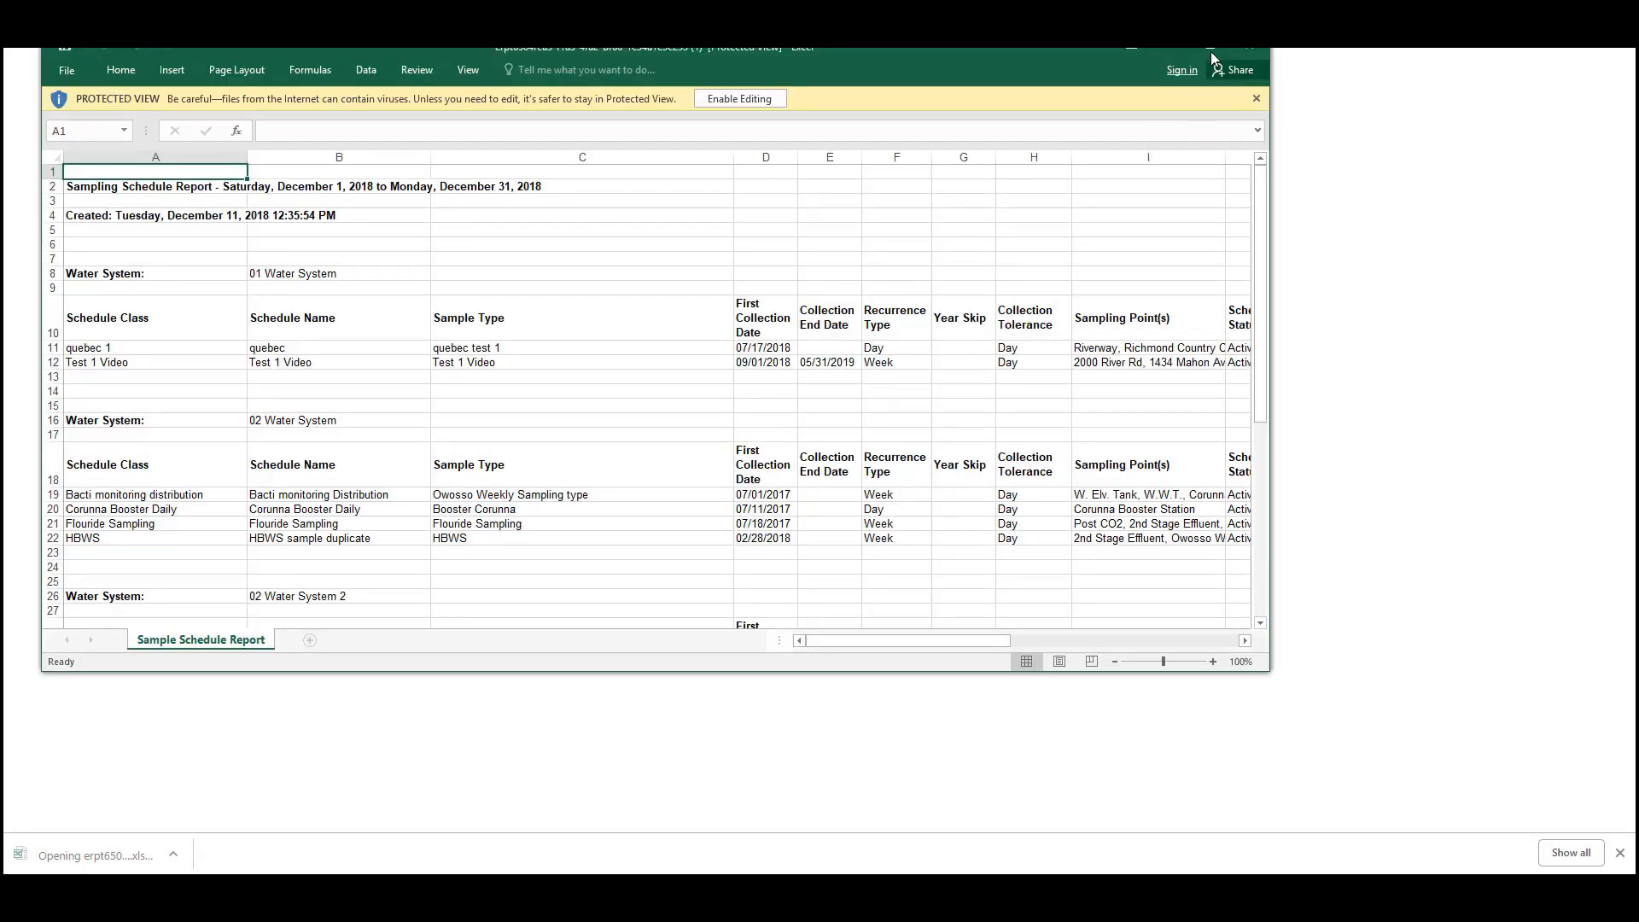
left_click(1214, 52)
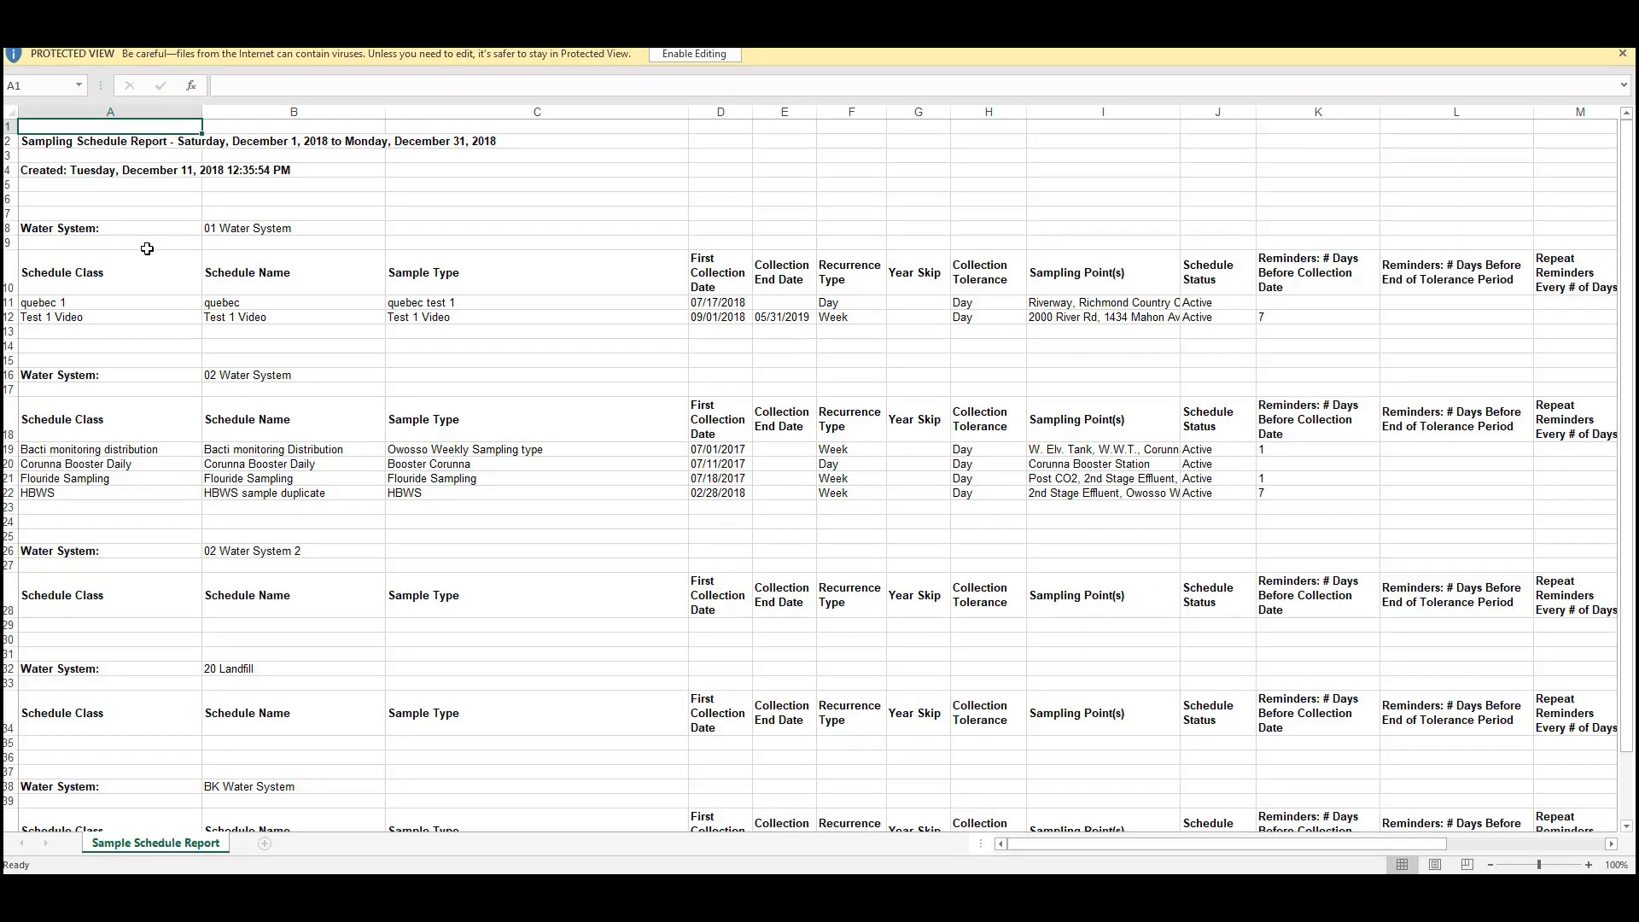
Step: Examine the schedule rows grouped by water system and widen the Sampling Point(s) column to fit its contents
left_click(371, 302)
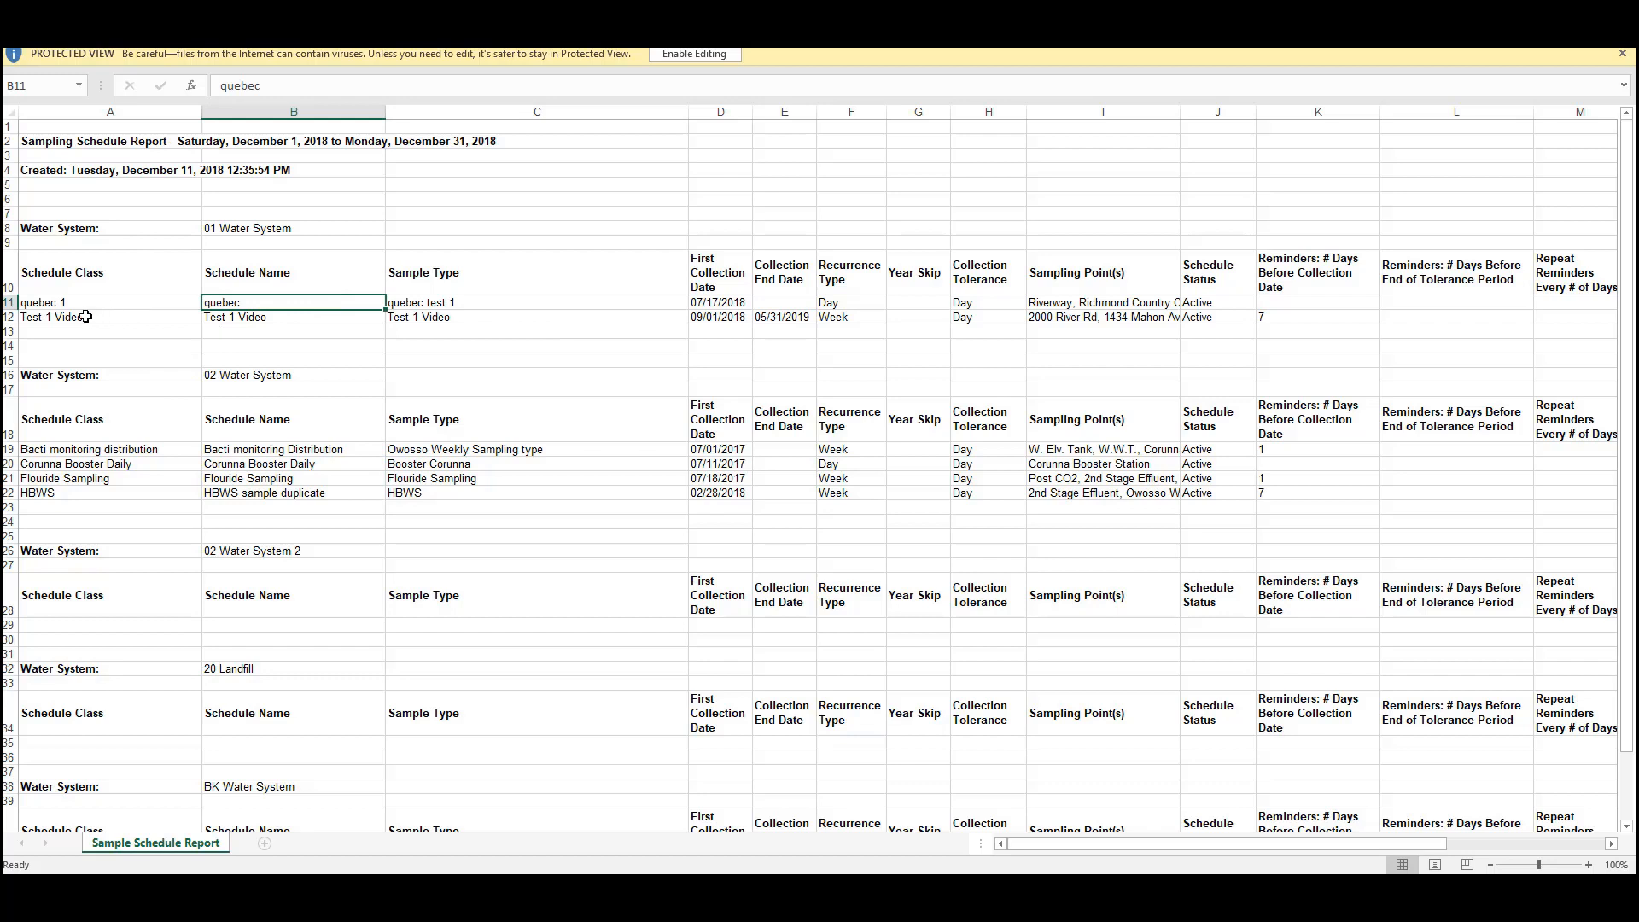
left_click(122, 228)
left_click_drag(122, 228, 256, 232)
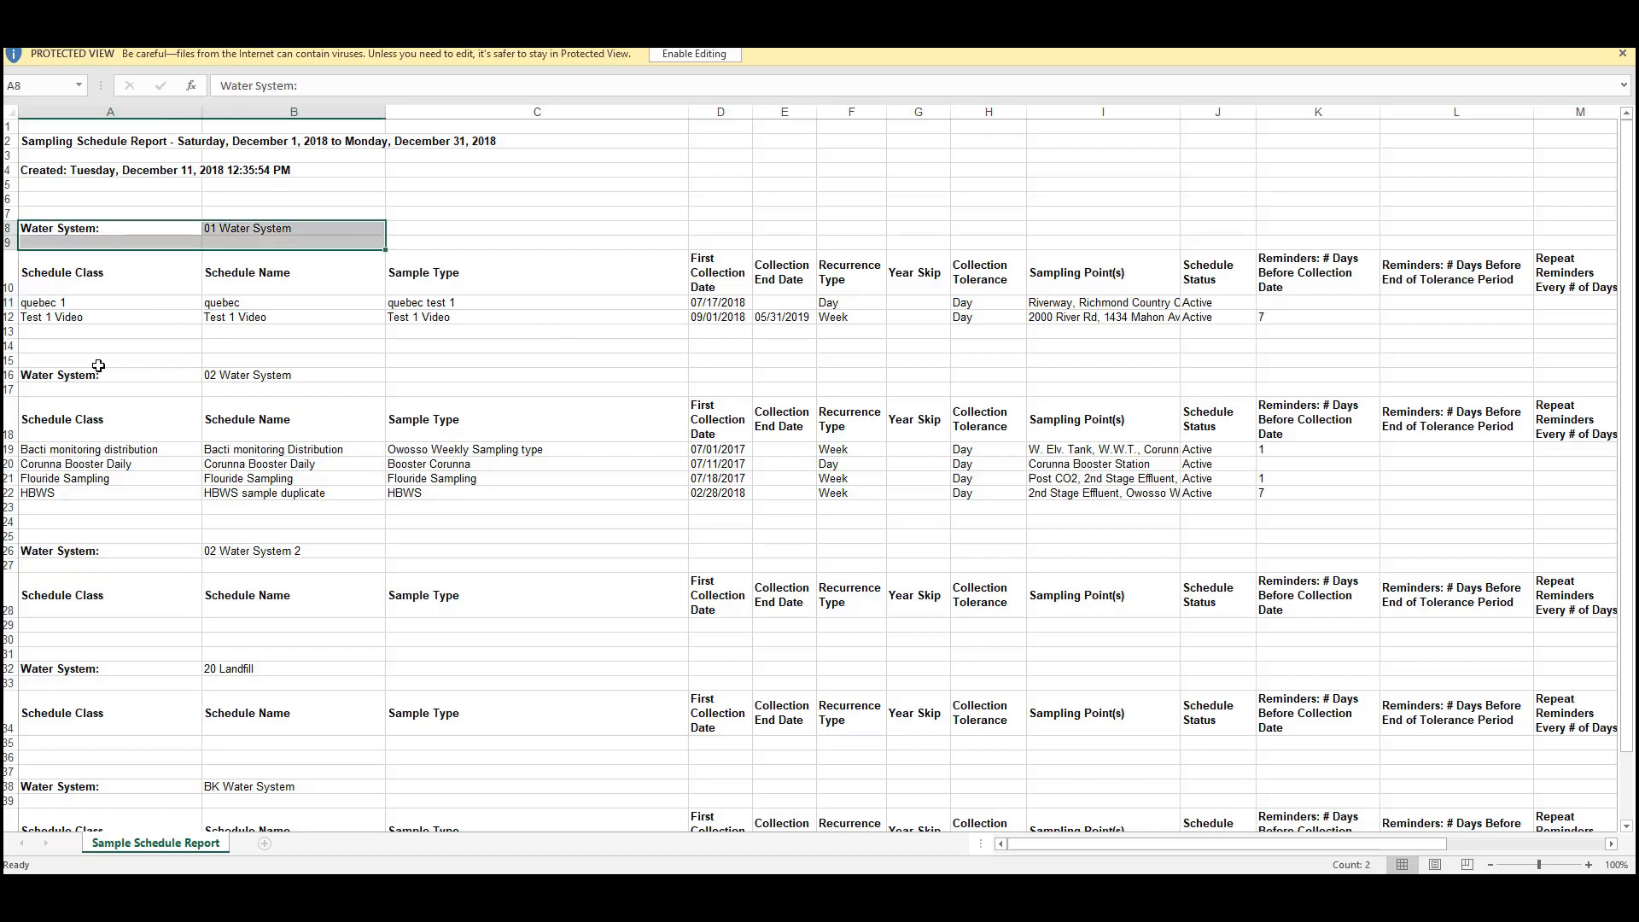
left_click_drag(94, 363, 339, 369)
left_click(298, 357)
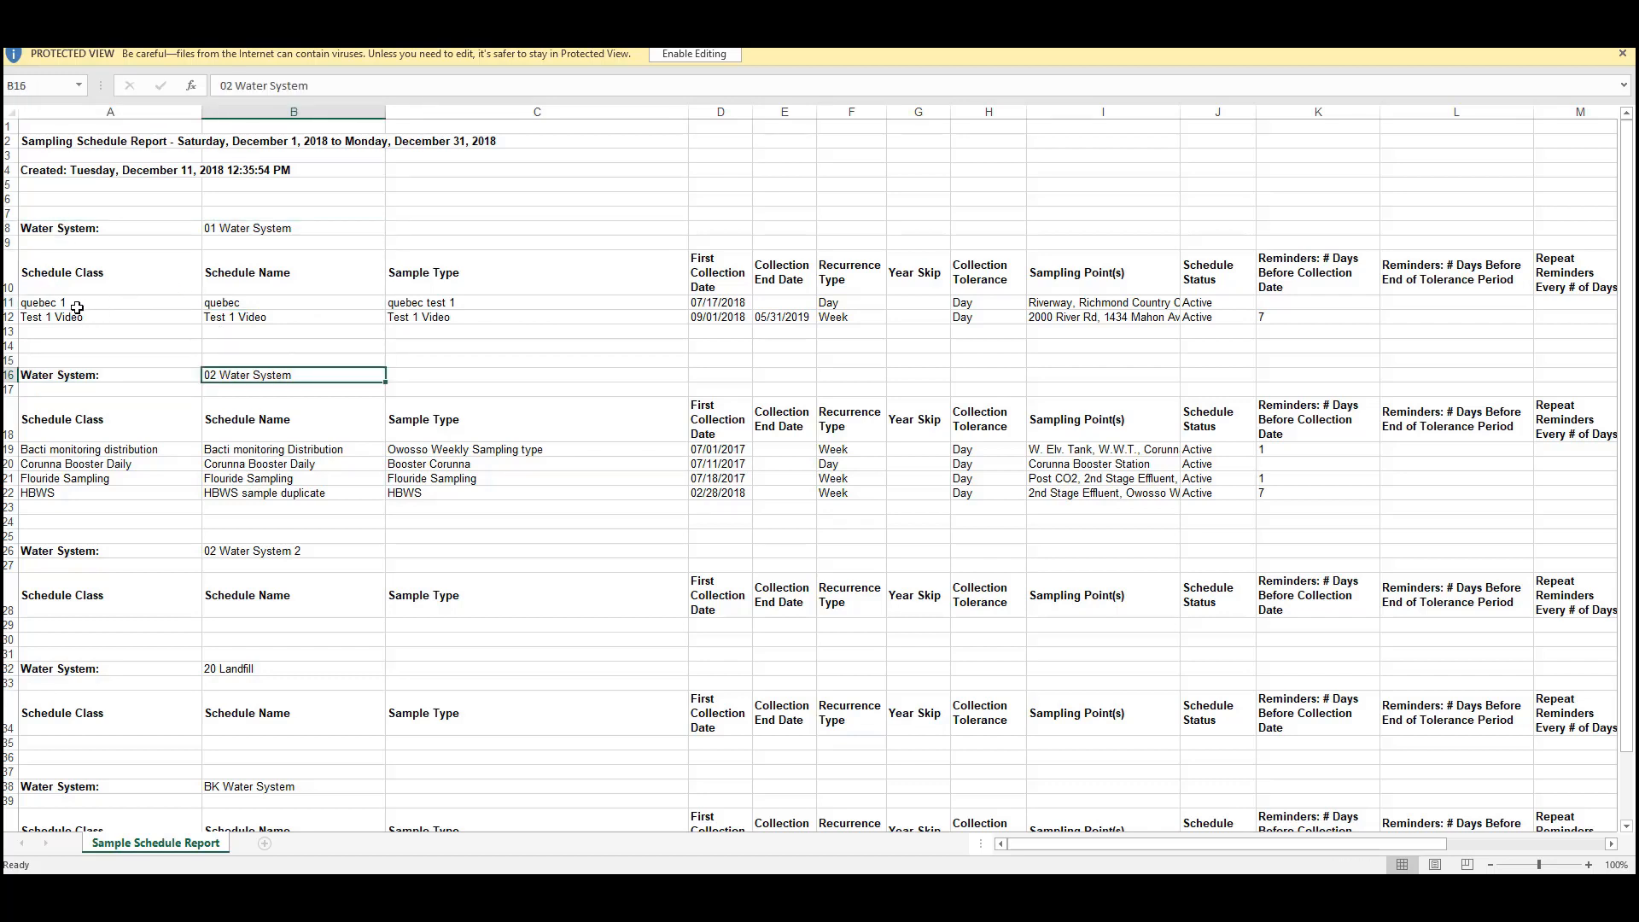
left_click_drag(77, 307, 1088, 307)
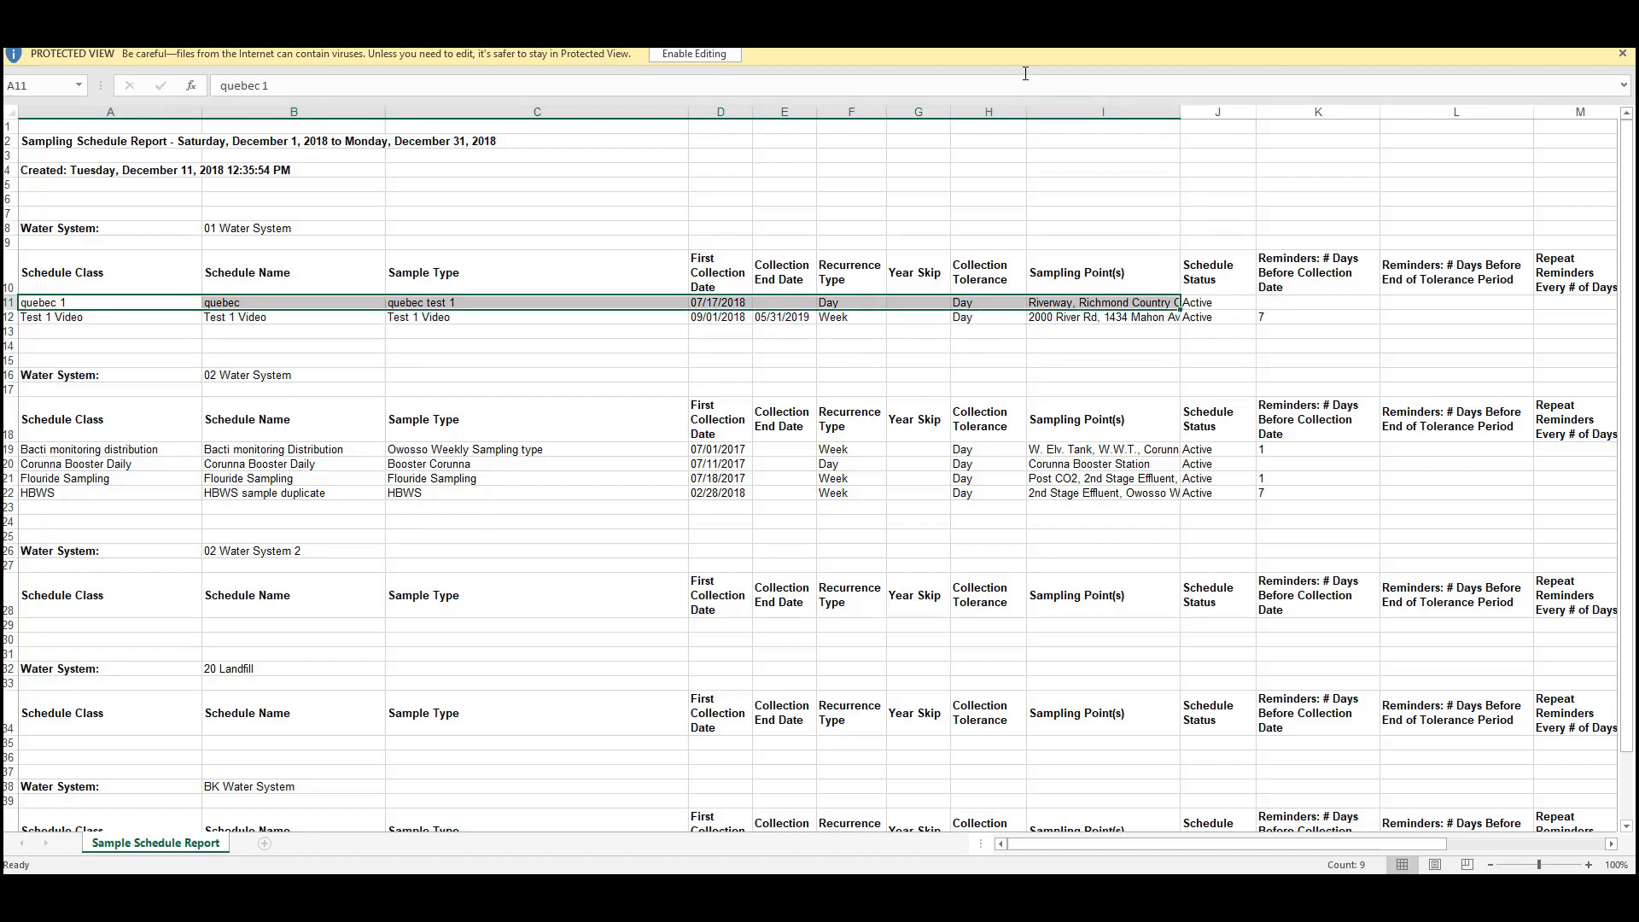
double_click(1181, 112)
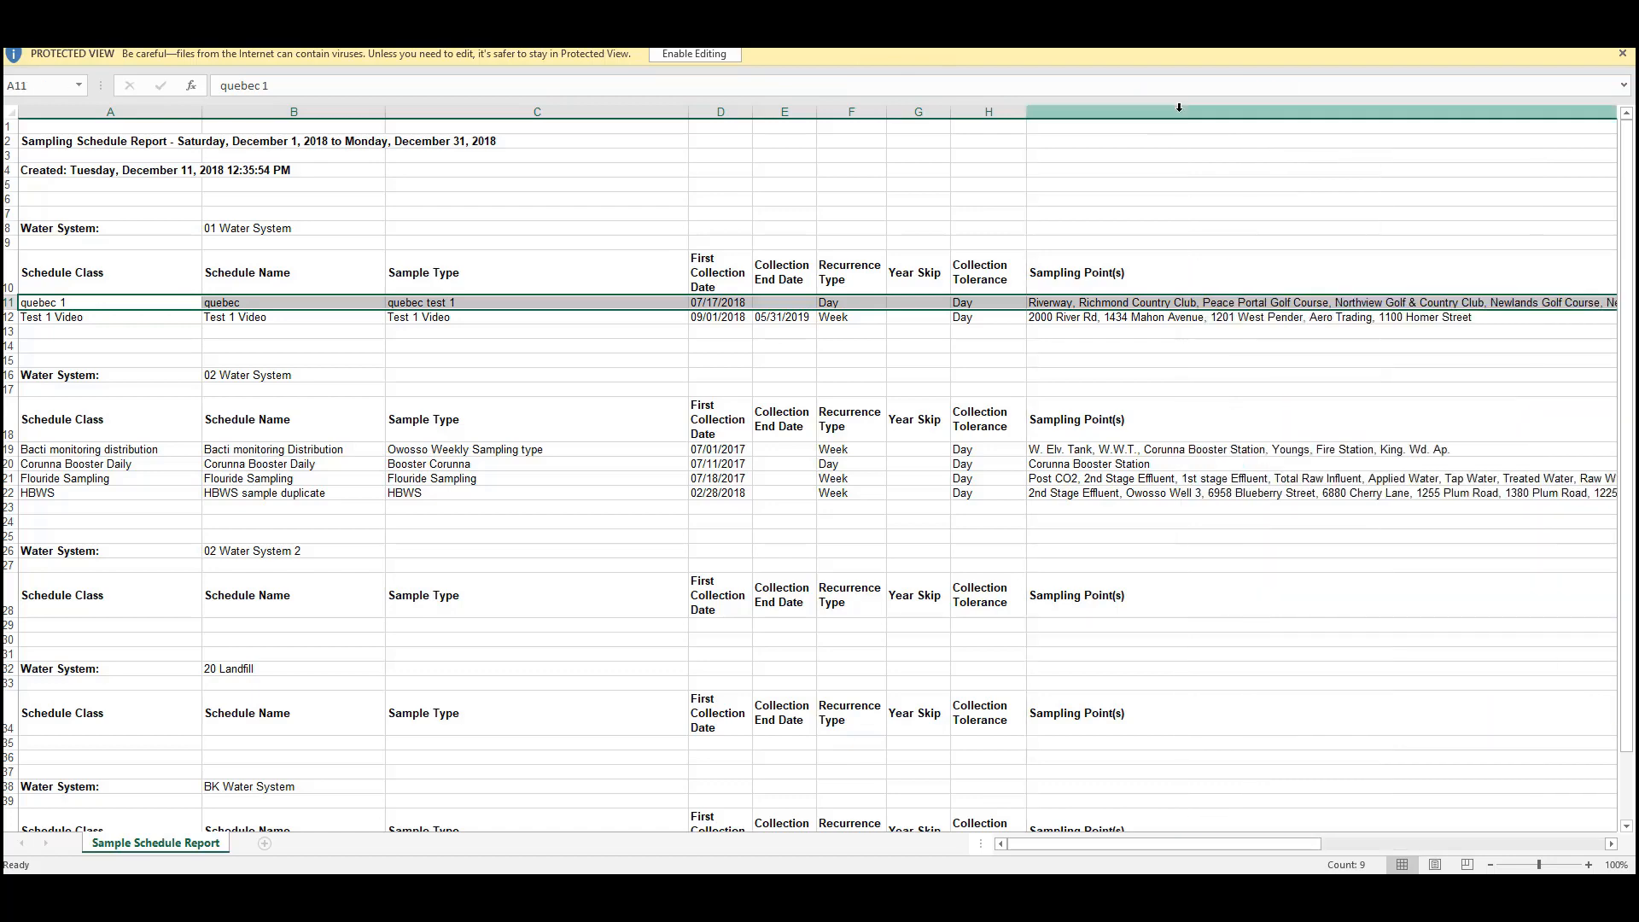
left_click(1305, 317)
Step: Examine the remaining report columns covering schedule status, reminders, alerts, sampling point pools and number of samples expected
left_click_drag(1167, 841, 1101, 812)
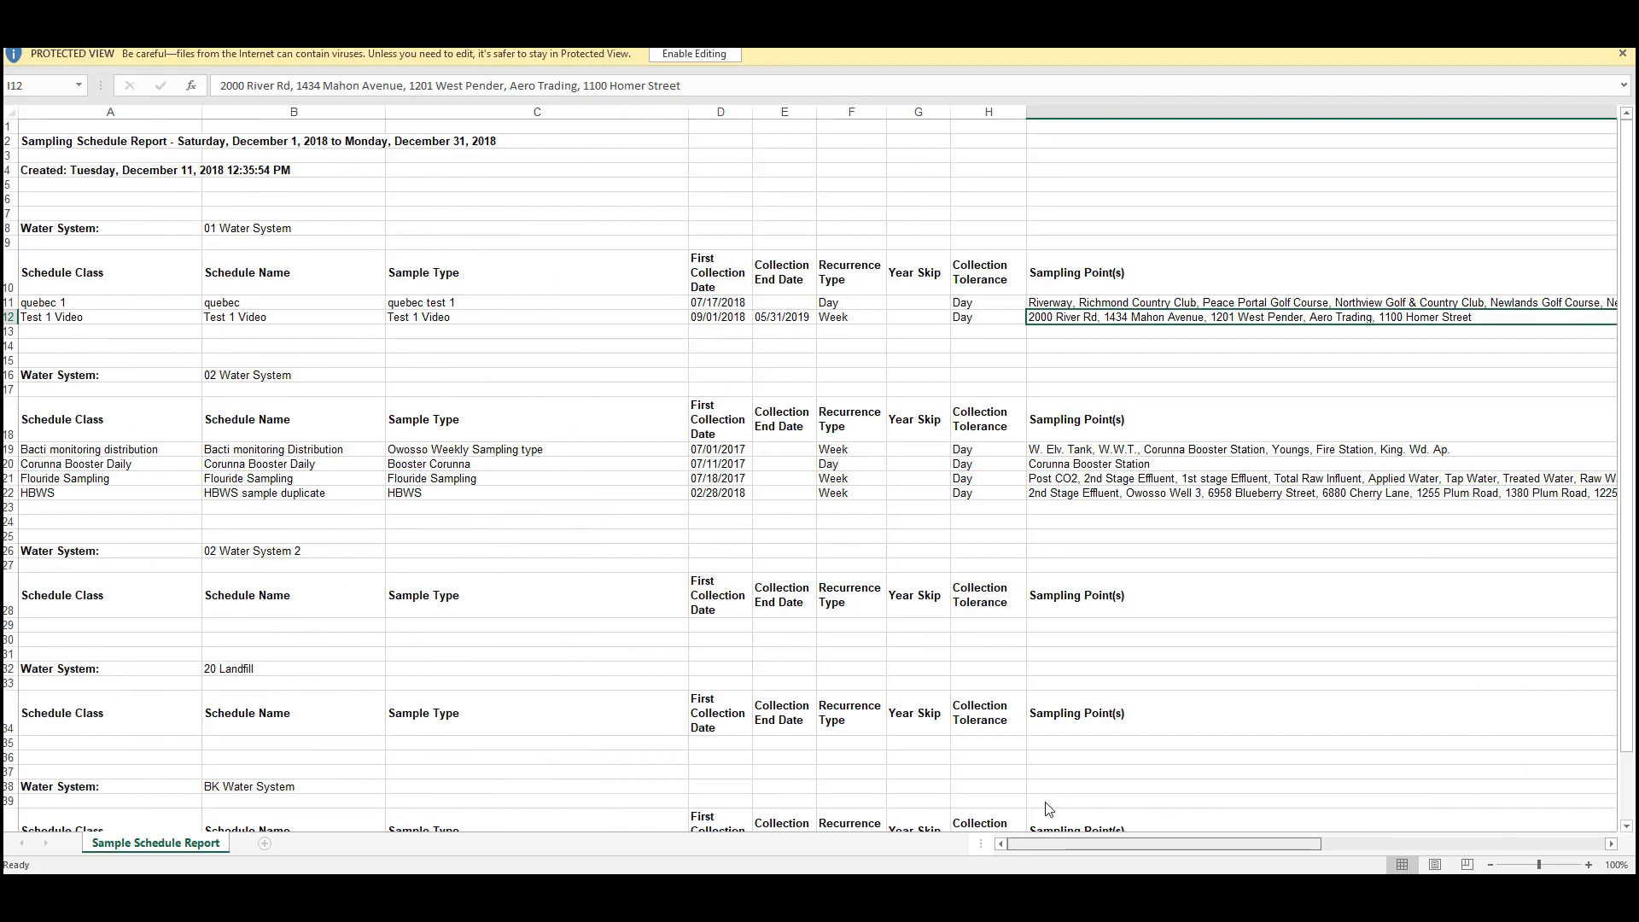
scroll(1056, 808, "right", 5)
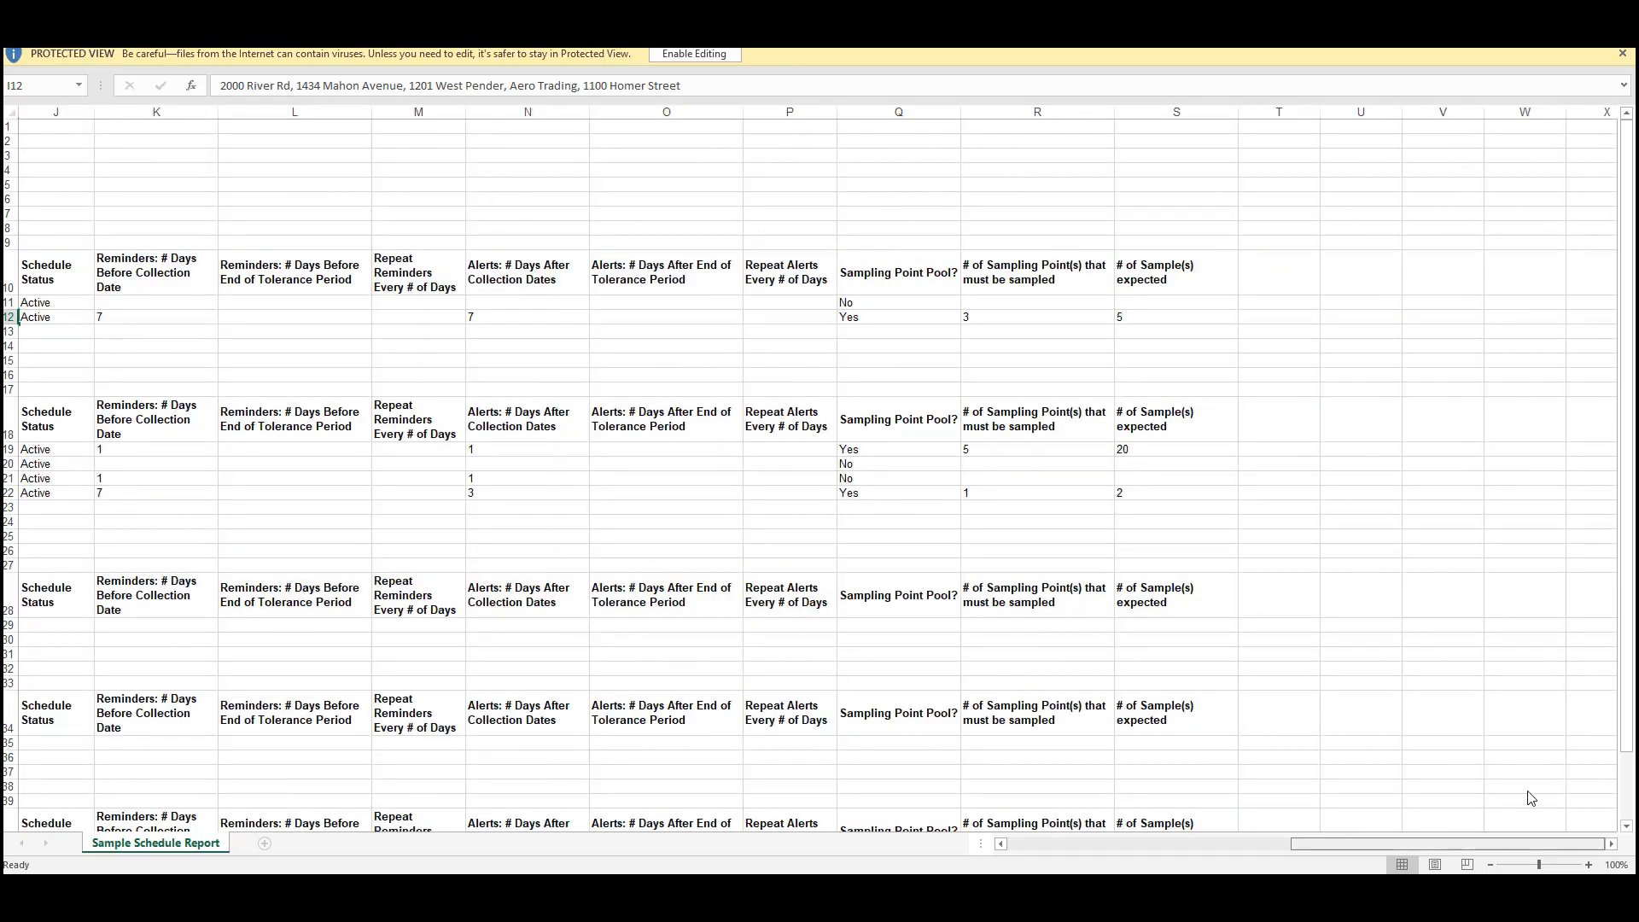
scroll(1451, 810, "left", 1)
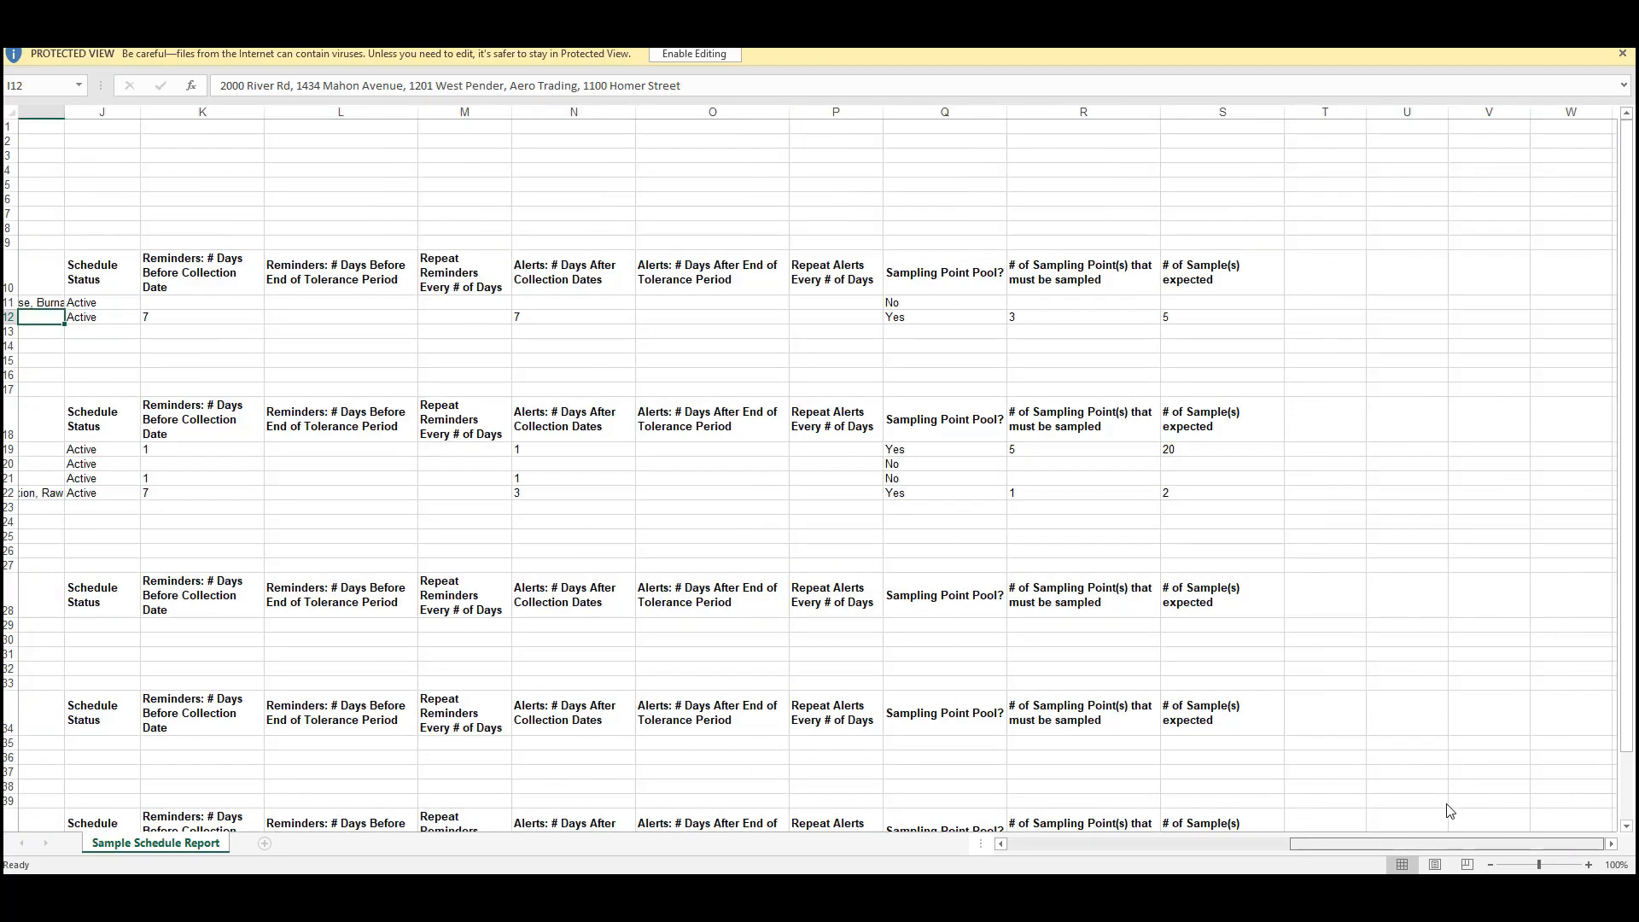
mouse_move(1422, 840)
left_mouse_down()
mouse_move(1396, 841)
mouse_move(1423, 840)
mouse_move(1400, 812)
mouse_move(1427, 841)
left_mouse_up()
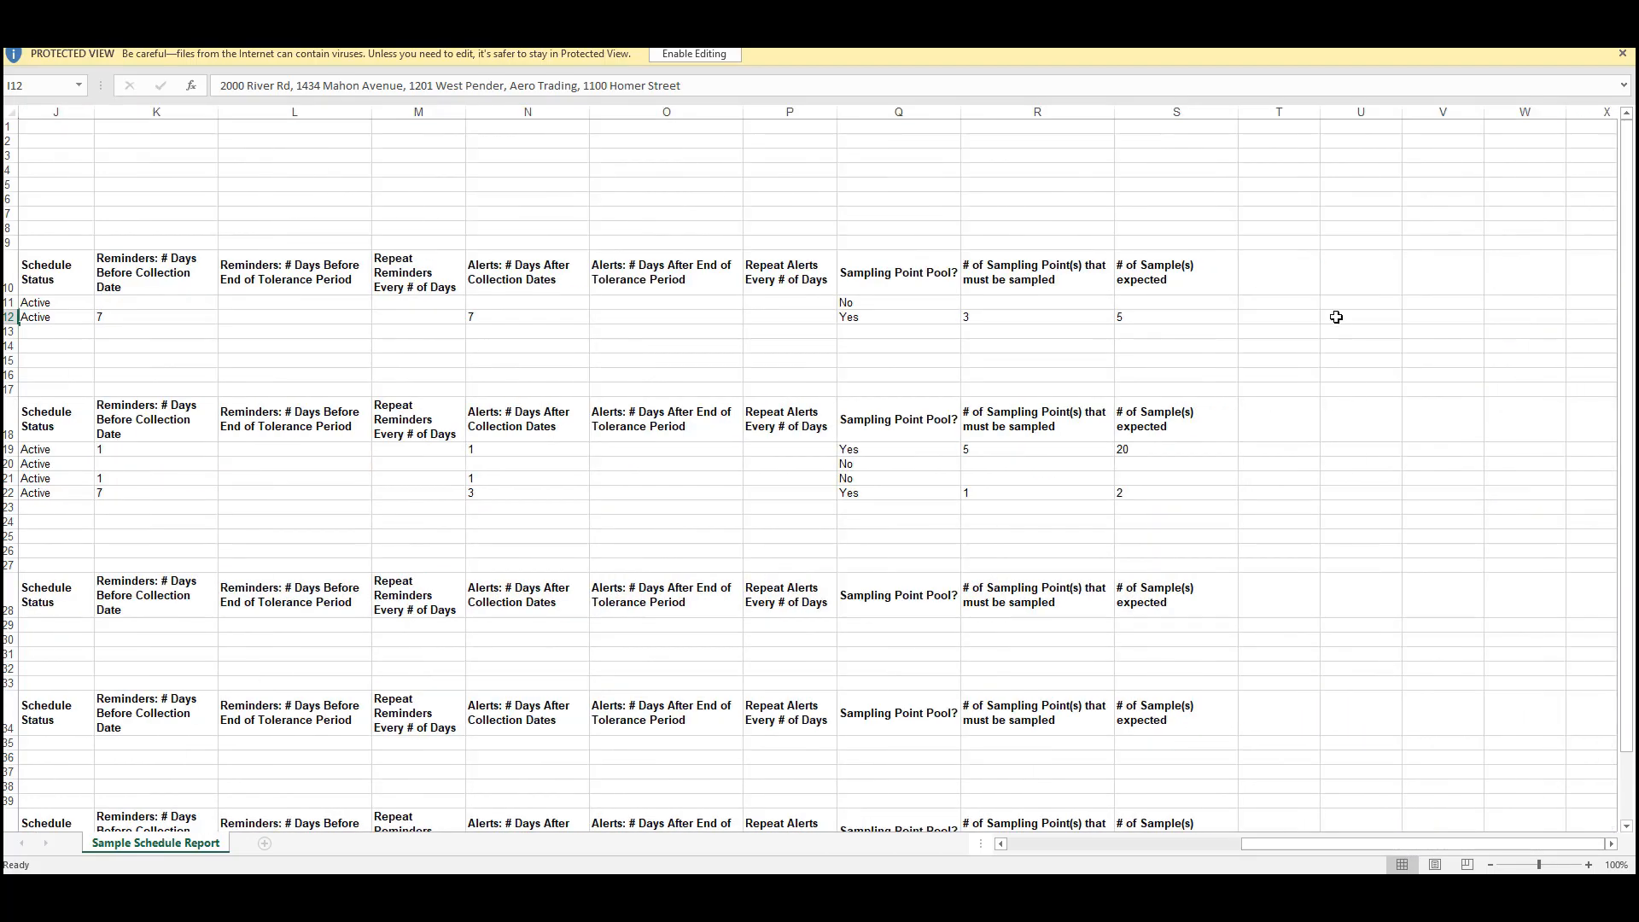
left_click_drag(1140, 278, 1124, 505)
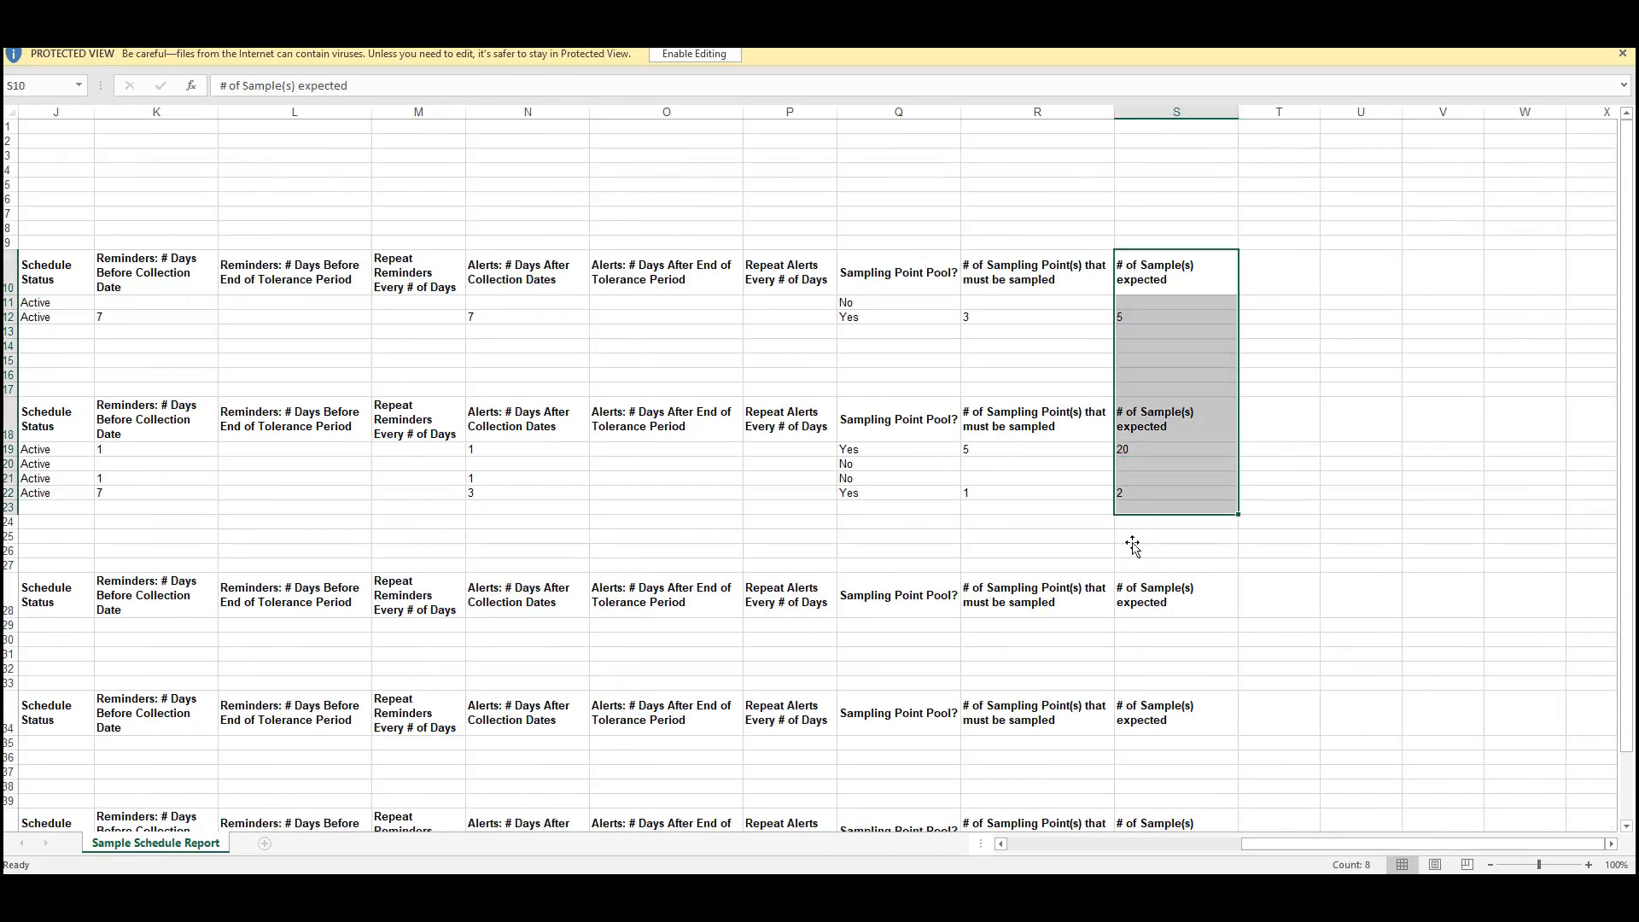
left_click(1134, 550)
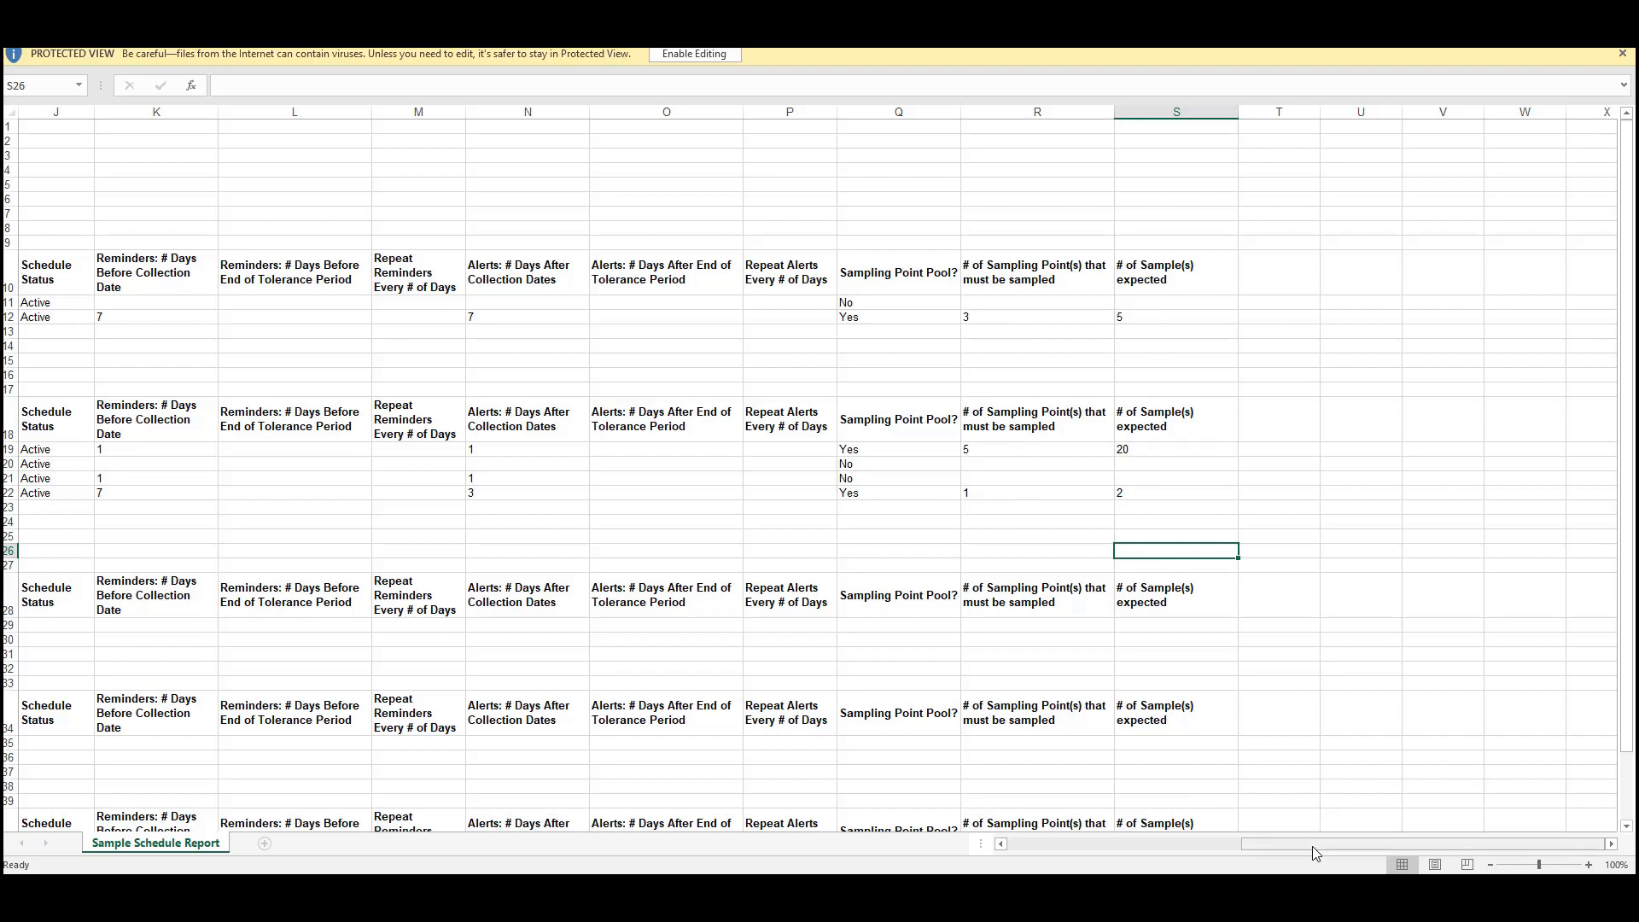
left_click_drag(1313, 847, 1036, 834)
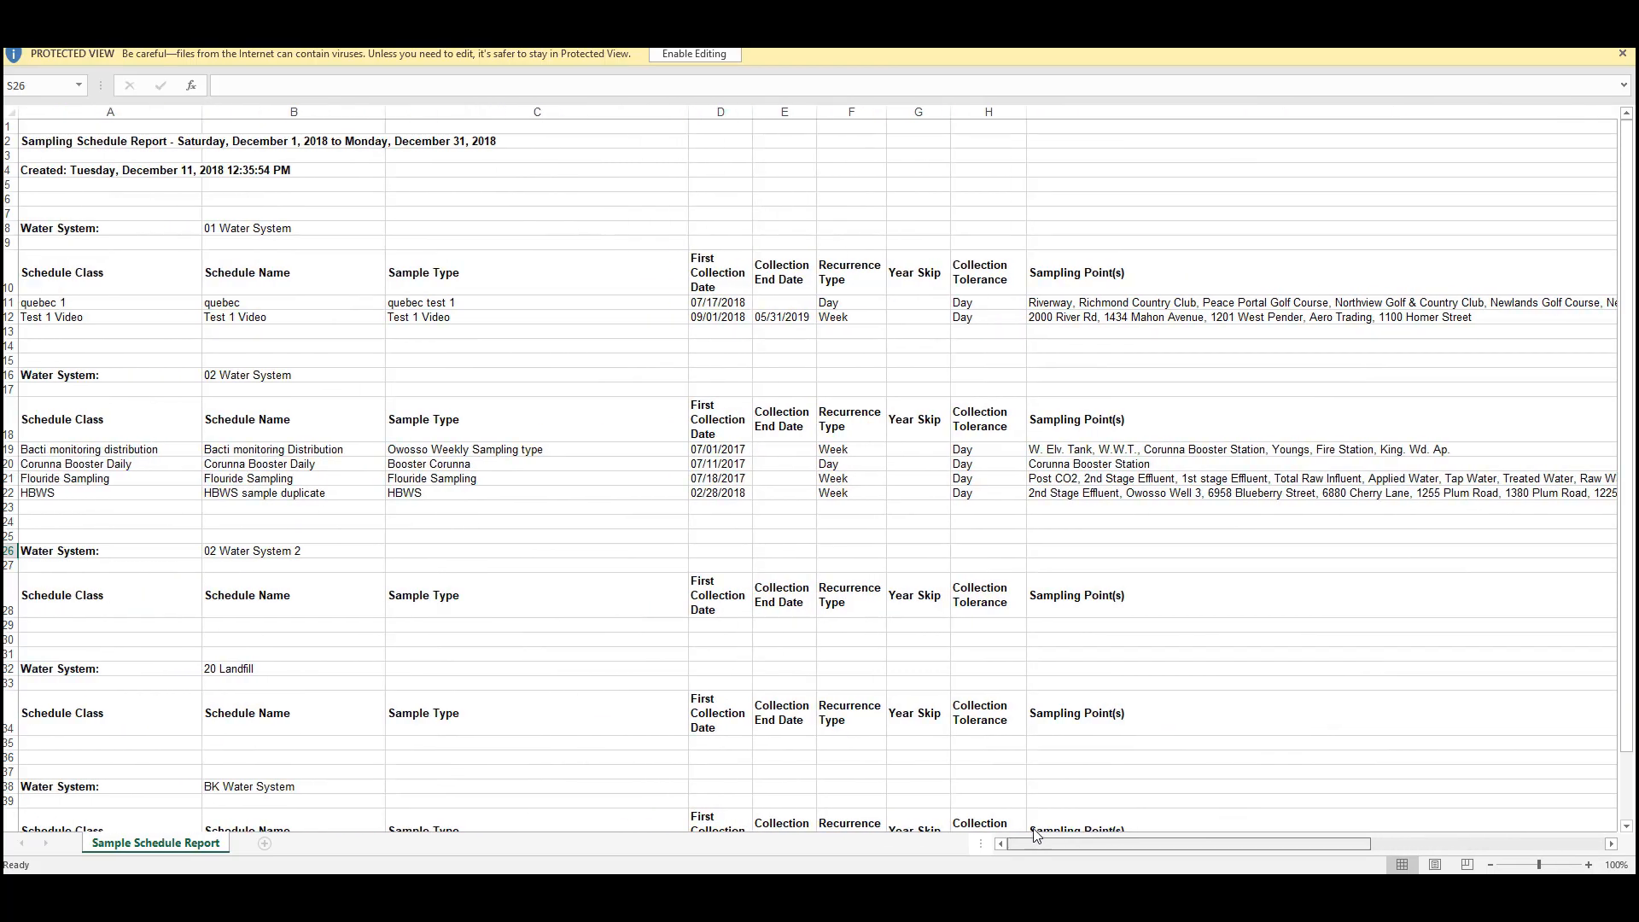
Step: Switch back to WaterTrax and return from the schedule report filter to the sampling plan's reports list
left_click(551, 478)
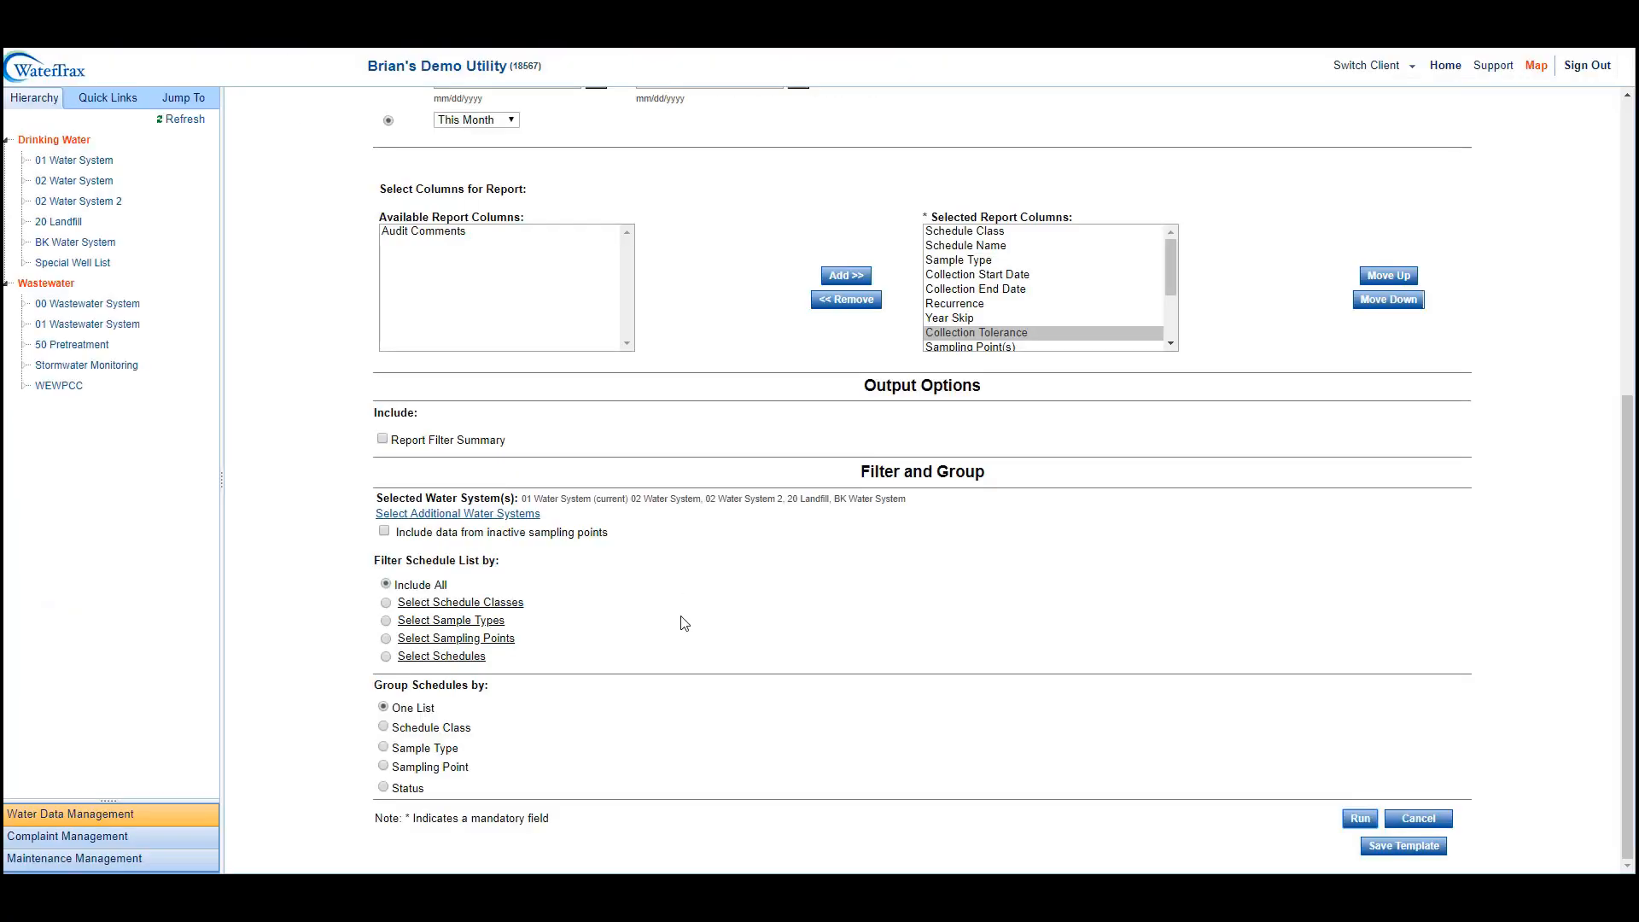
scroll(820, 660, "up", 6)
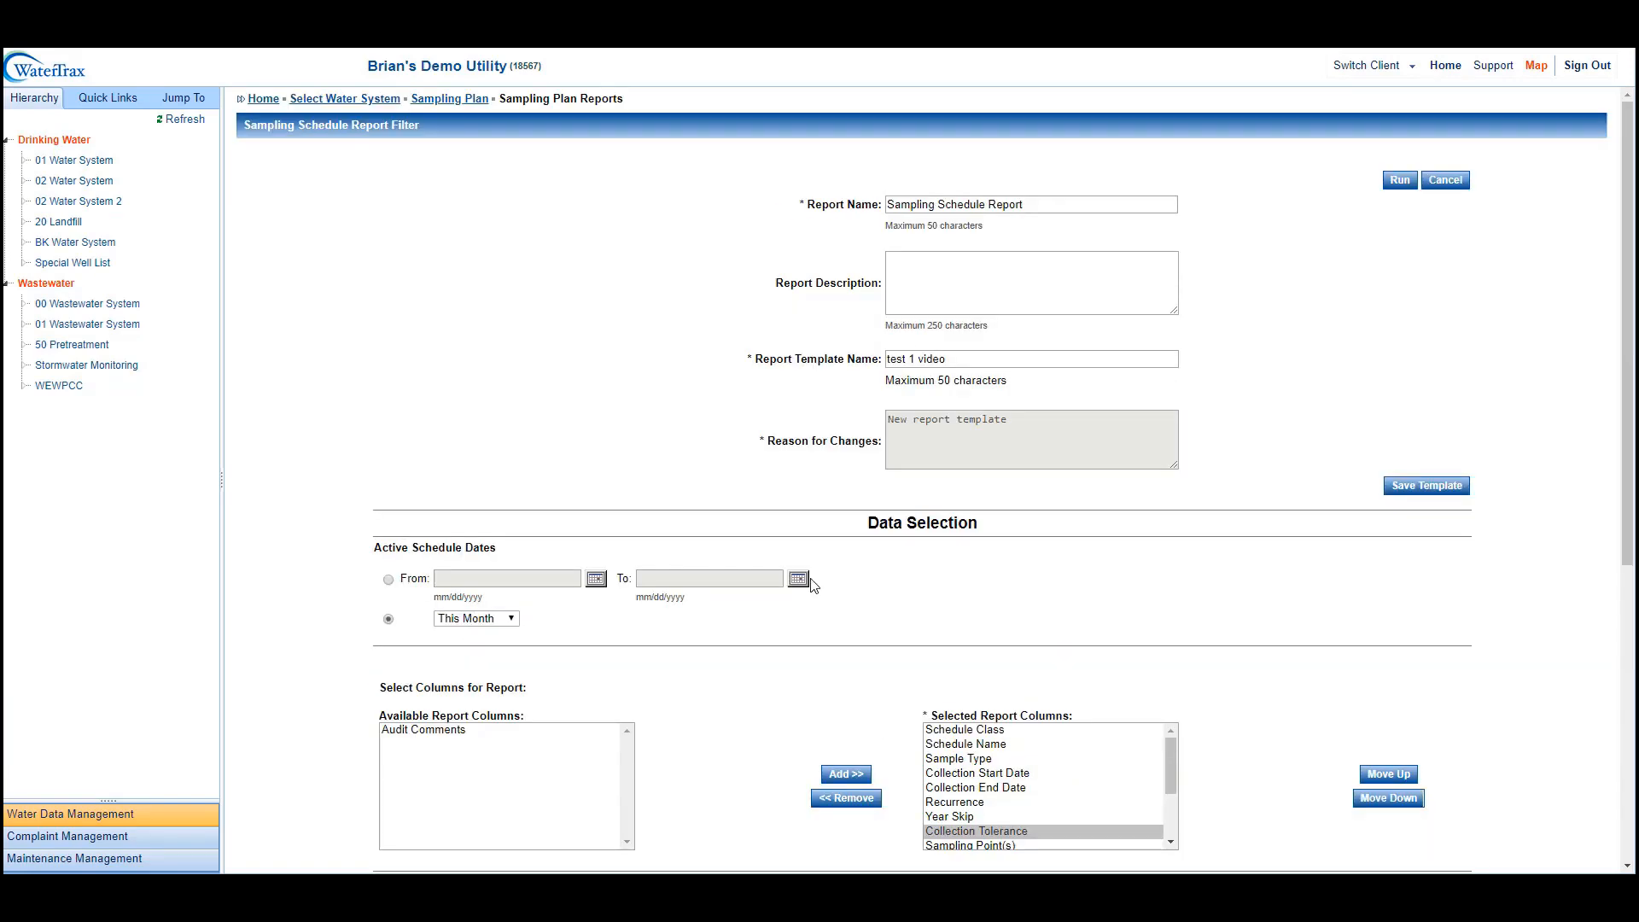
left_click(472, 101)
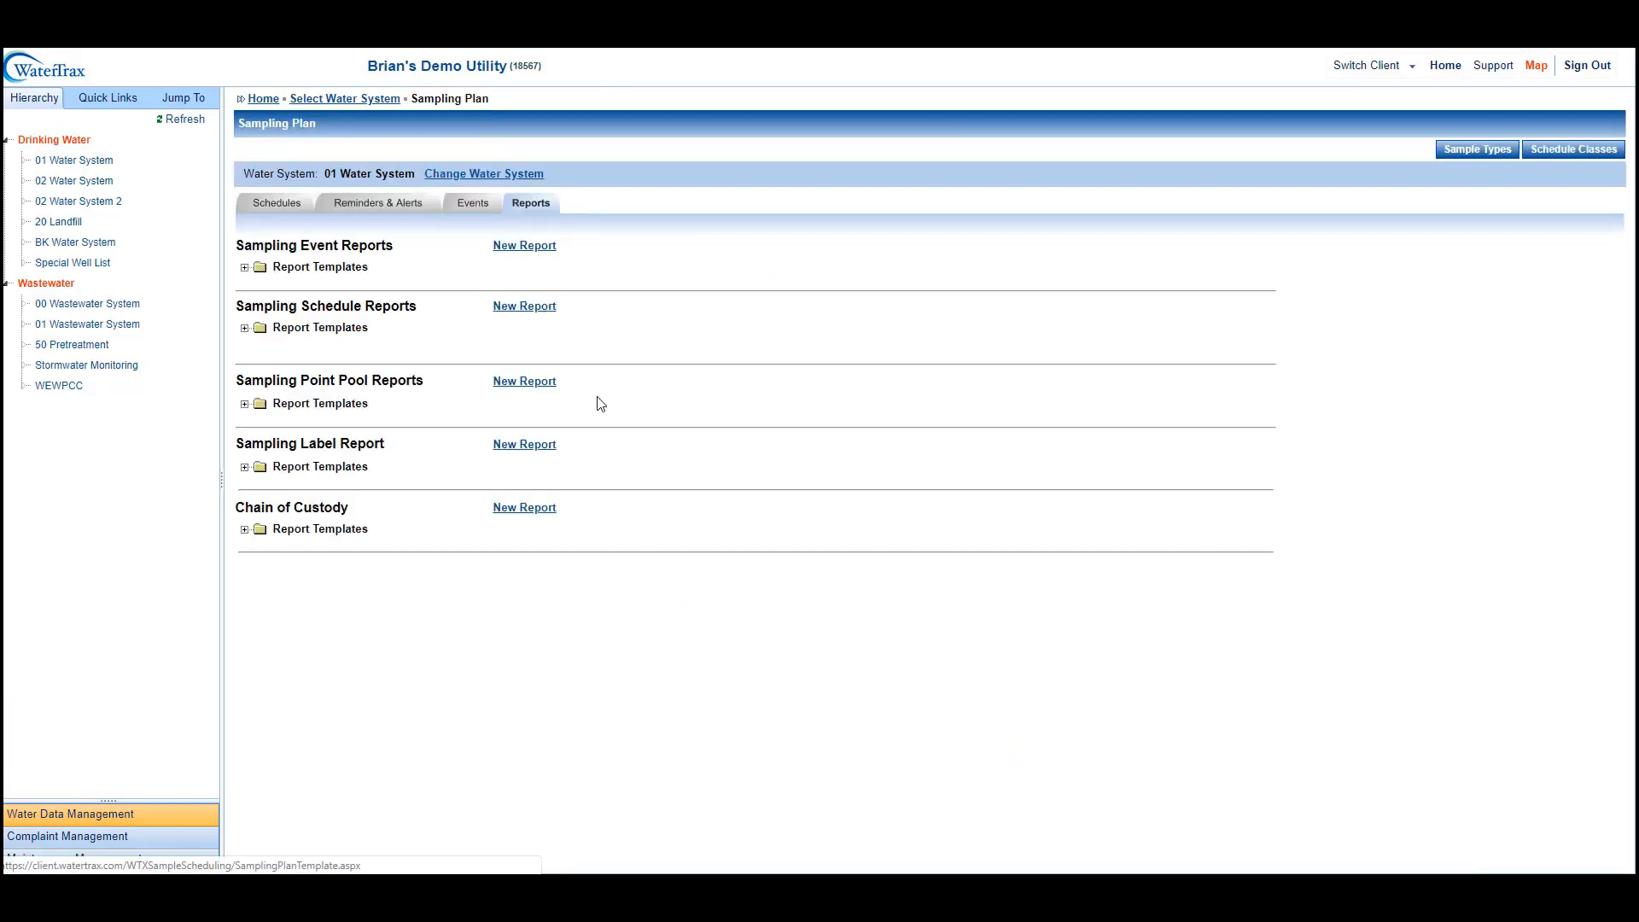
Step: Create a new Sampling Point Pool report and name its report template "test 1 video"
left_click(517, 385)
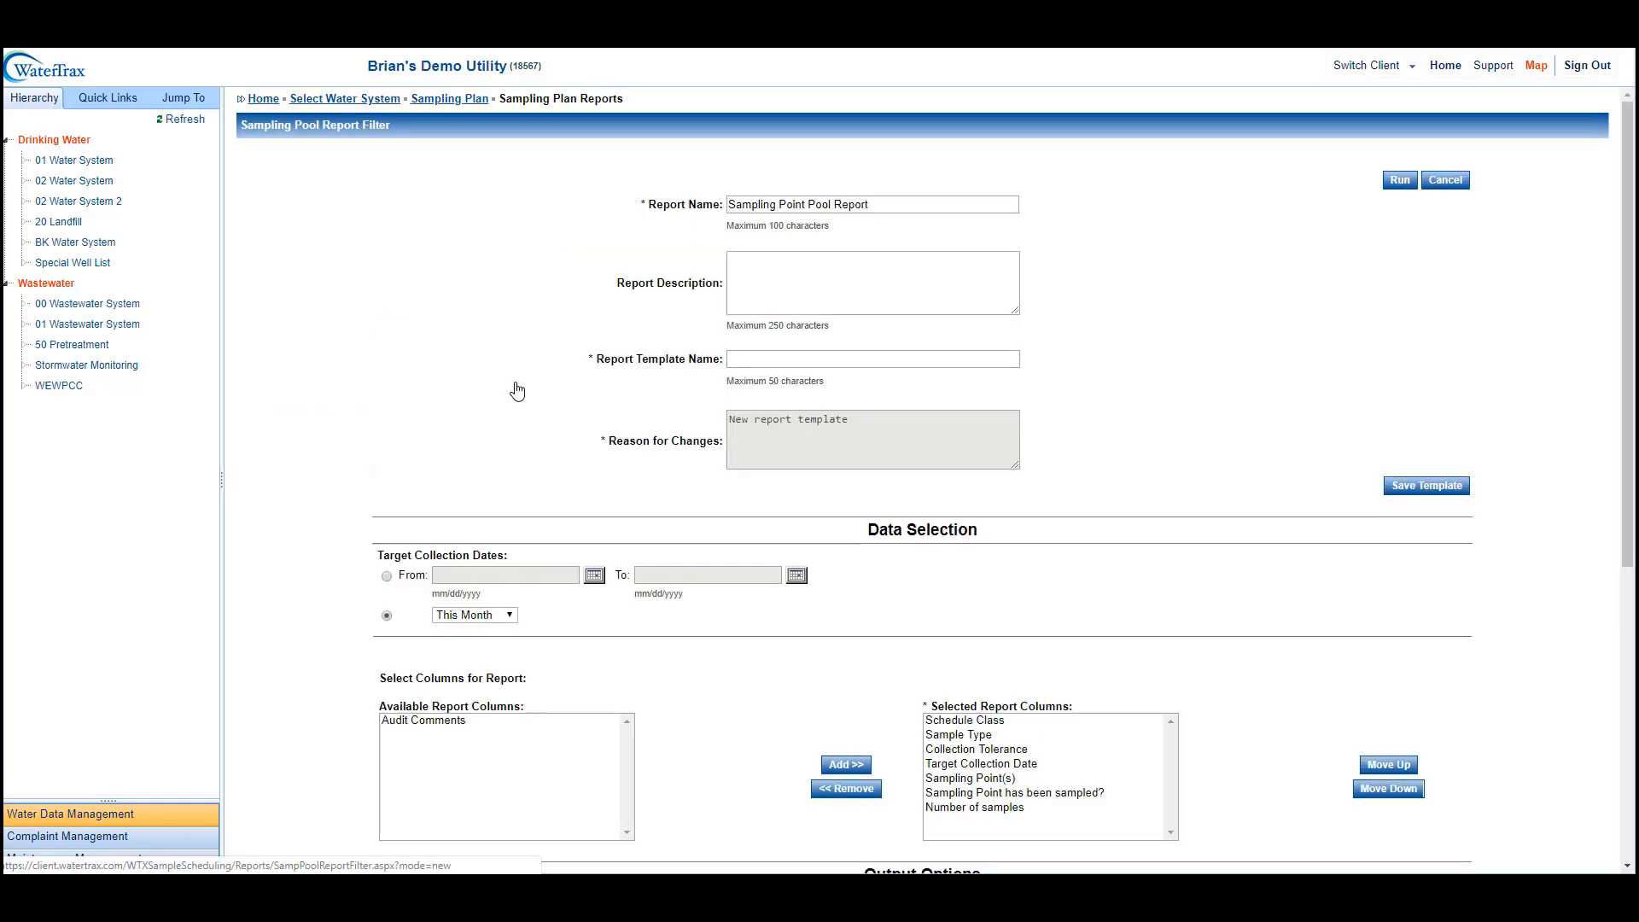
left_click(792, 359)
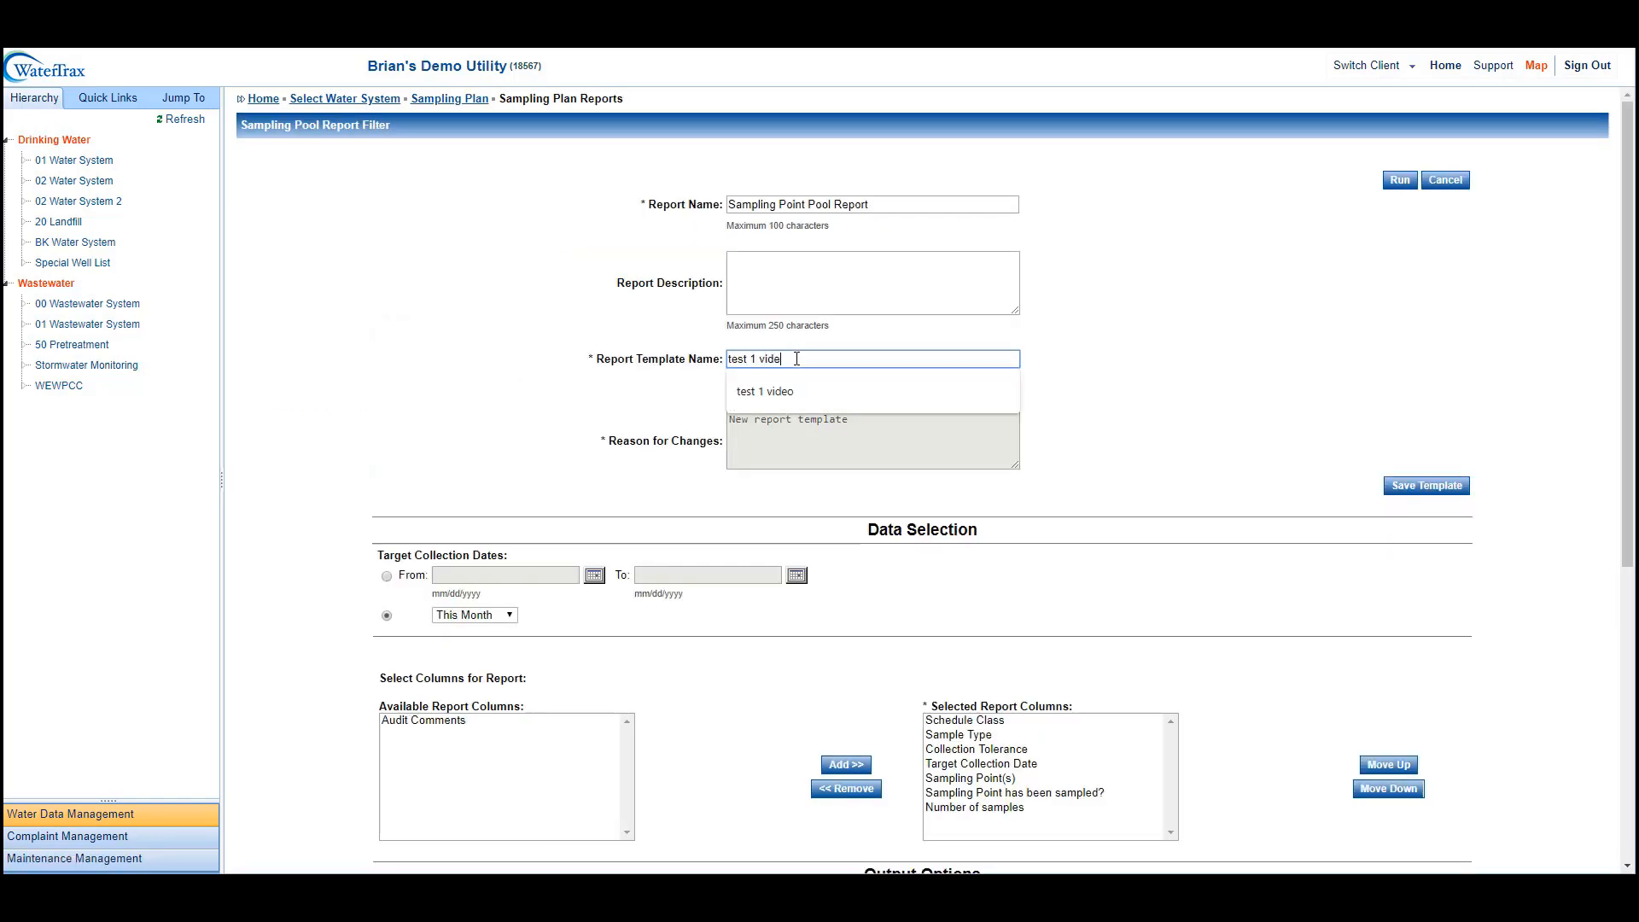
left_click(499, 487)
Step: Examine the pool report's target collection dates, selected columns, completion status choices, output options and schedule filters
scroll(510, 469, "down", 1)
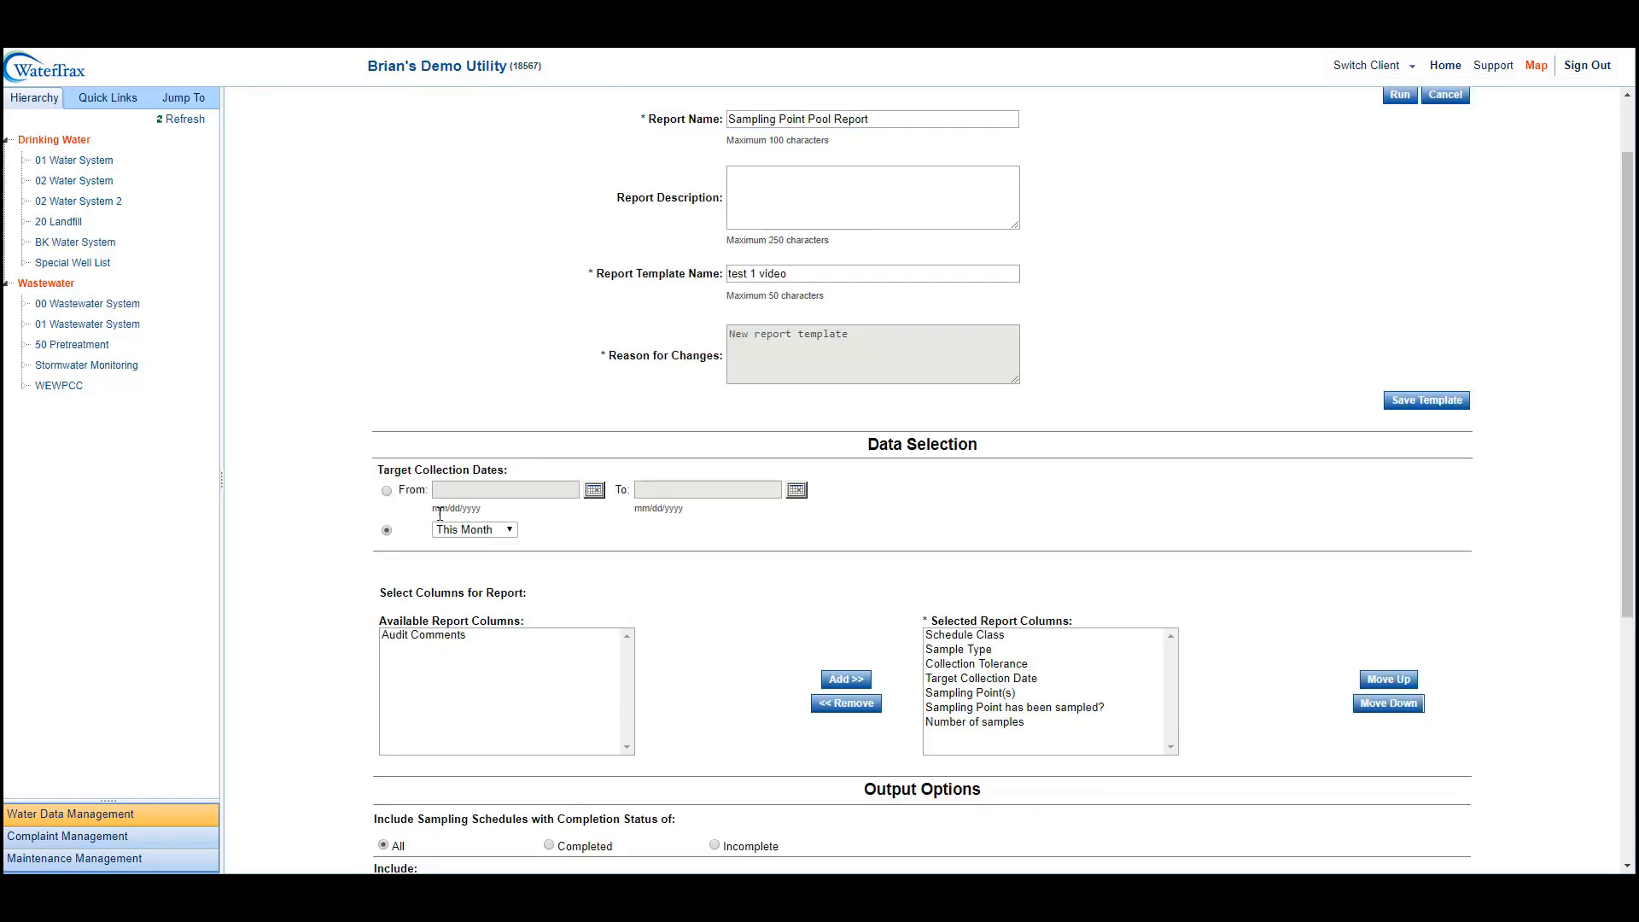
scroll(725, 556, "down", 4)
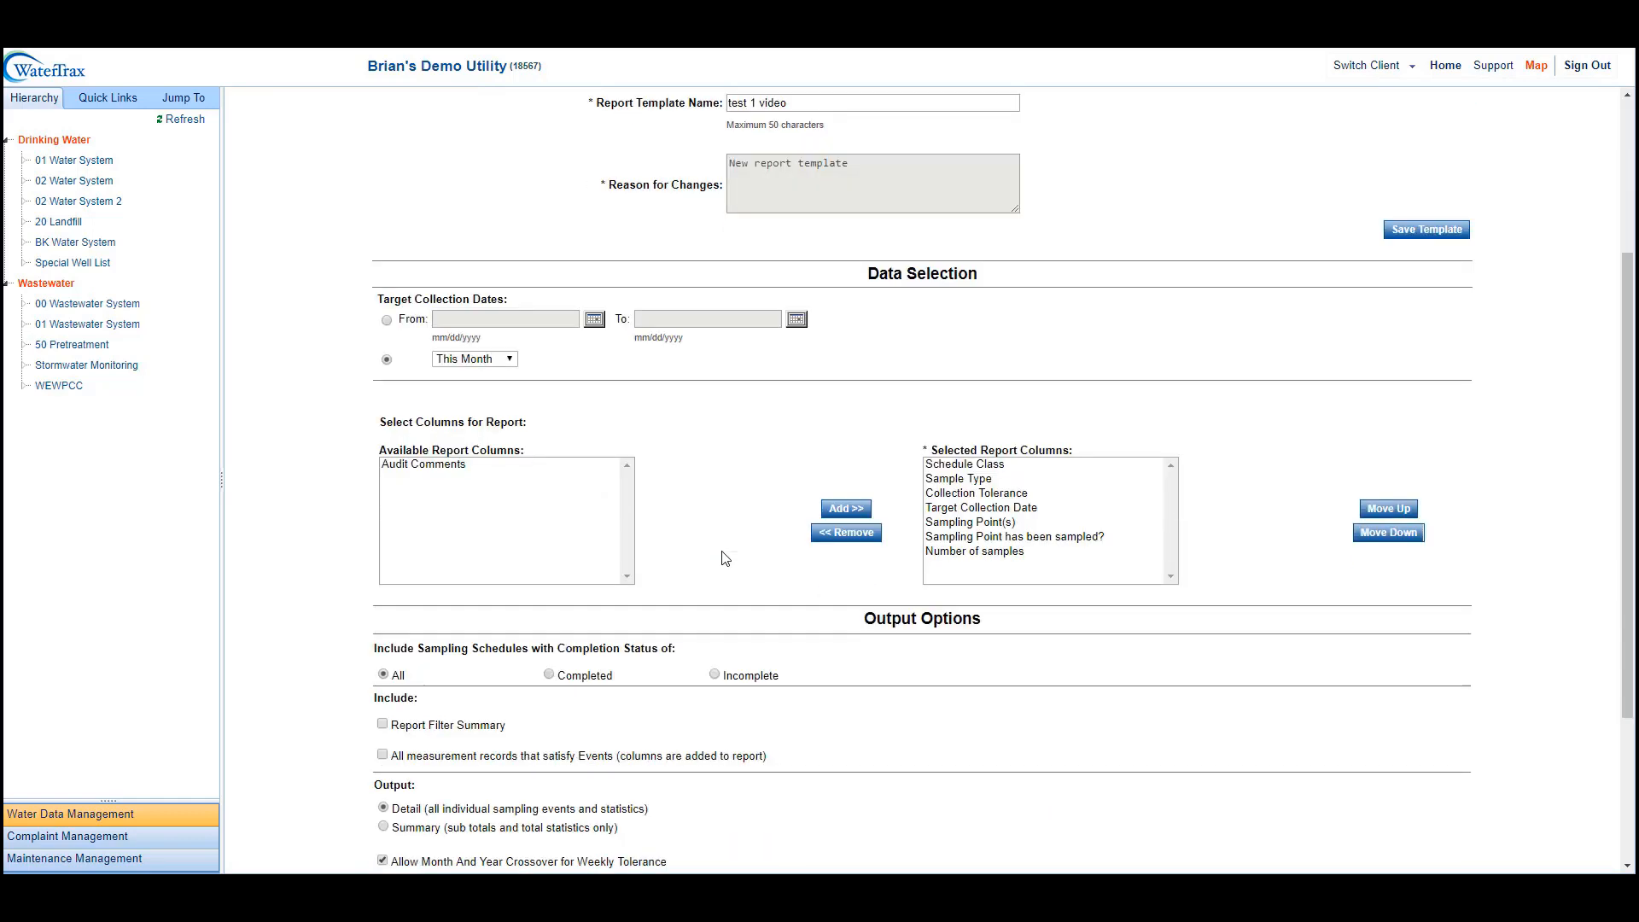
left_click_drag(1043, 295, 1048, 367)
left_click(1277, 339)
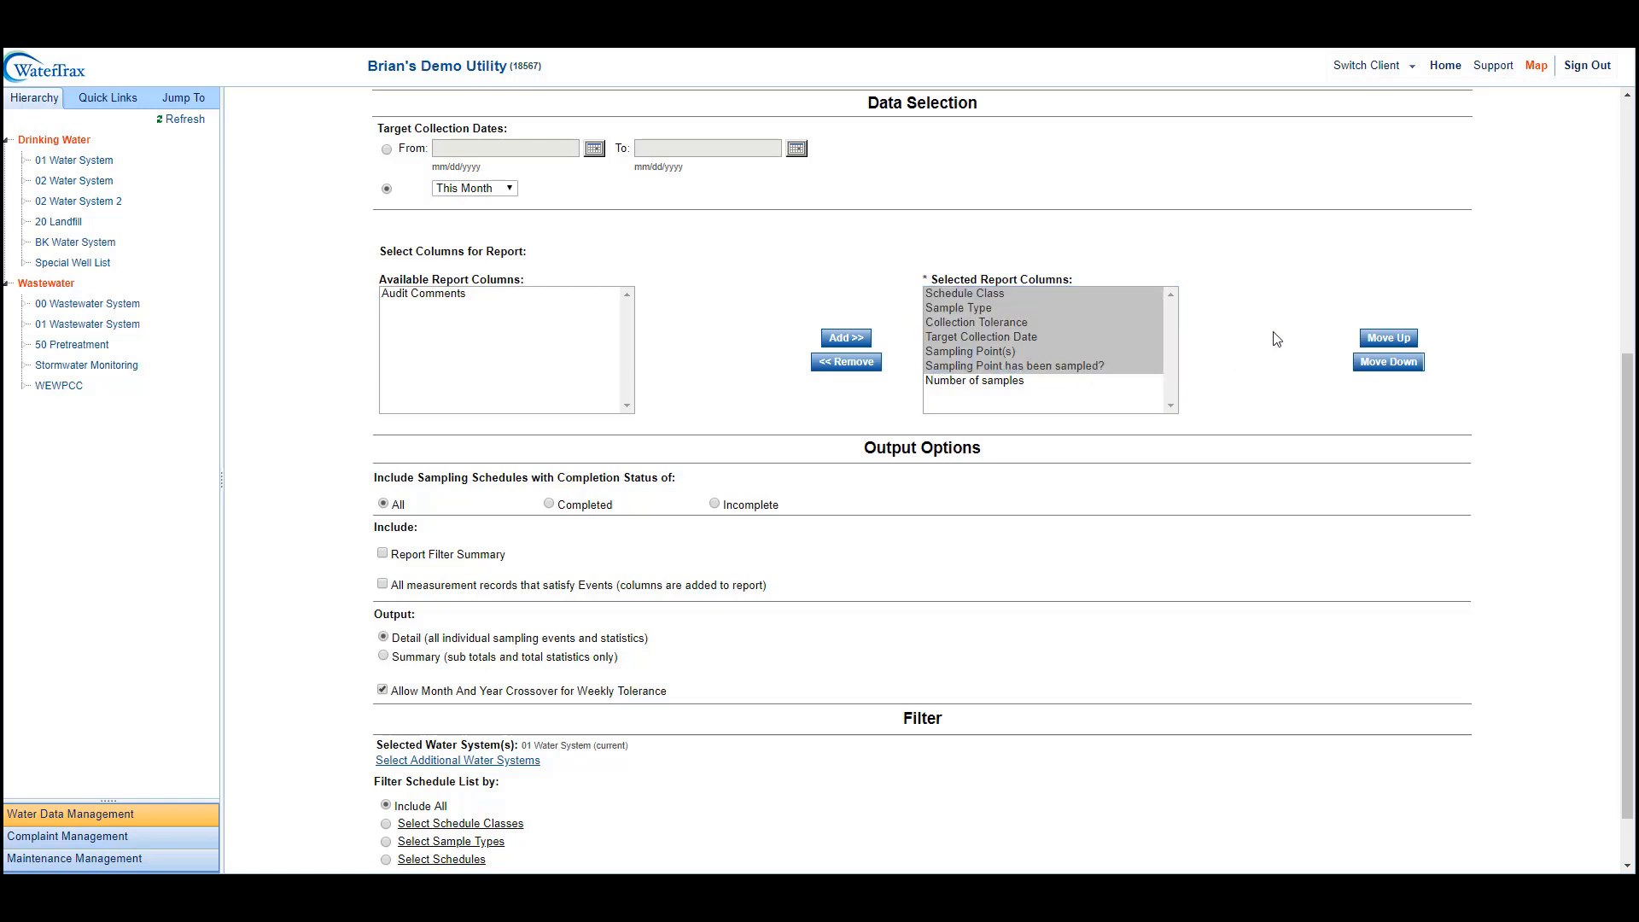
left_click(1001, 340)
left_click(1238, 418)
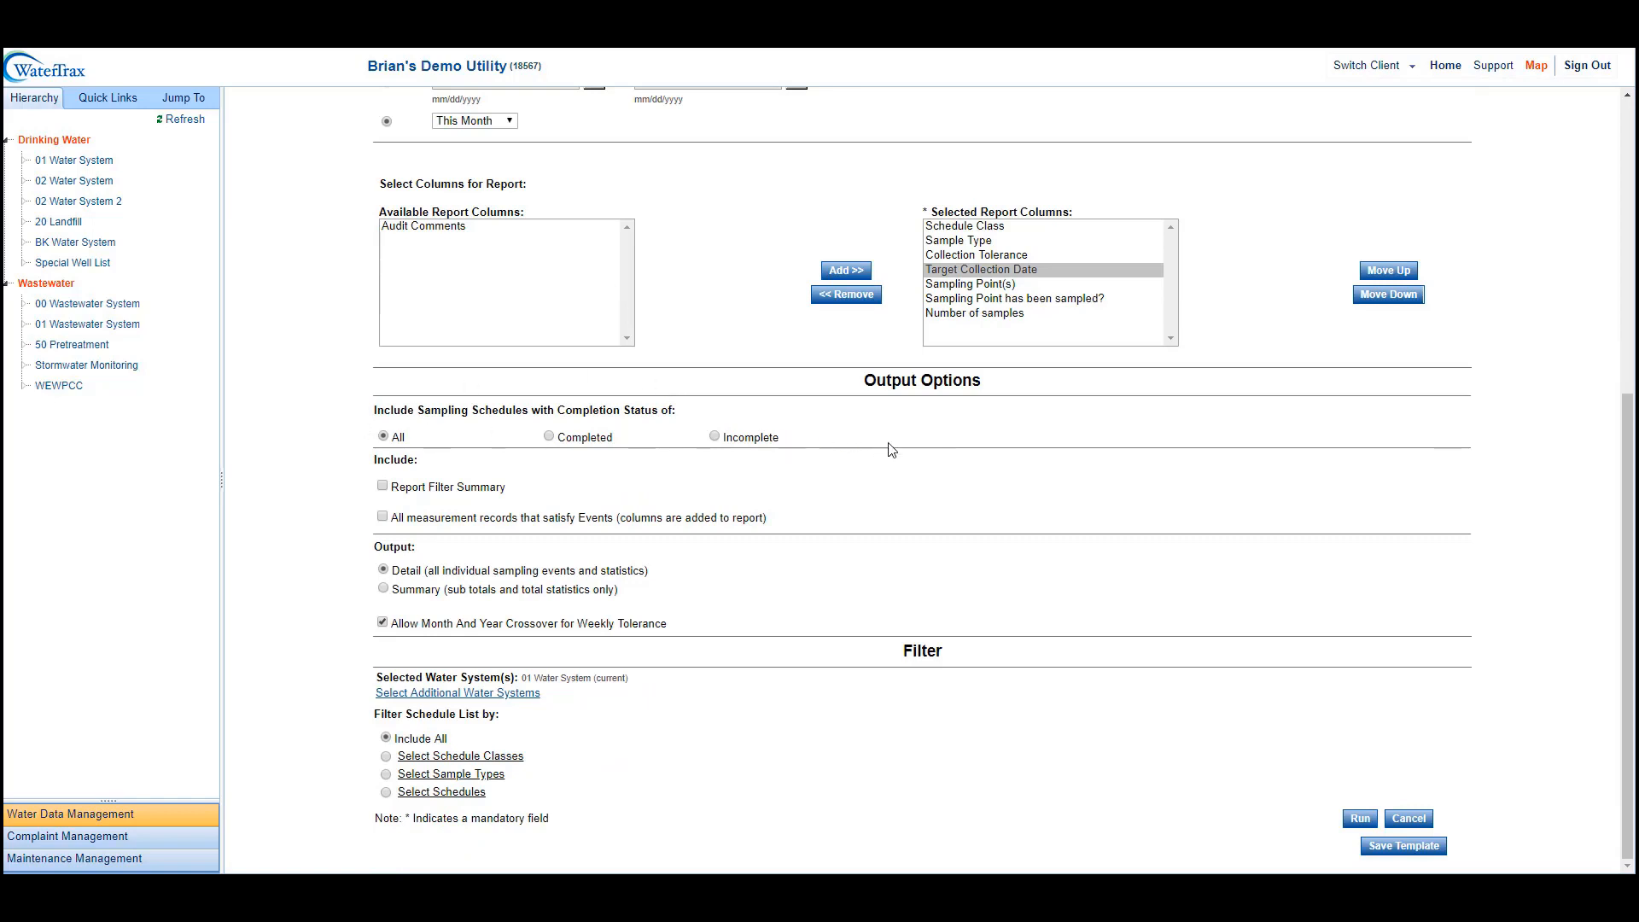
left_click_drag(891, 450, 358, 399)
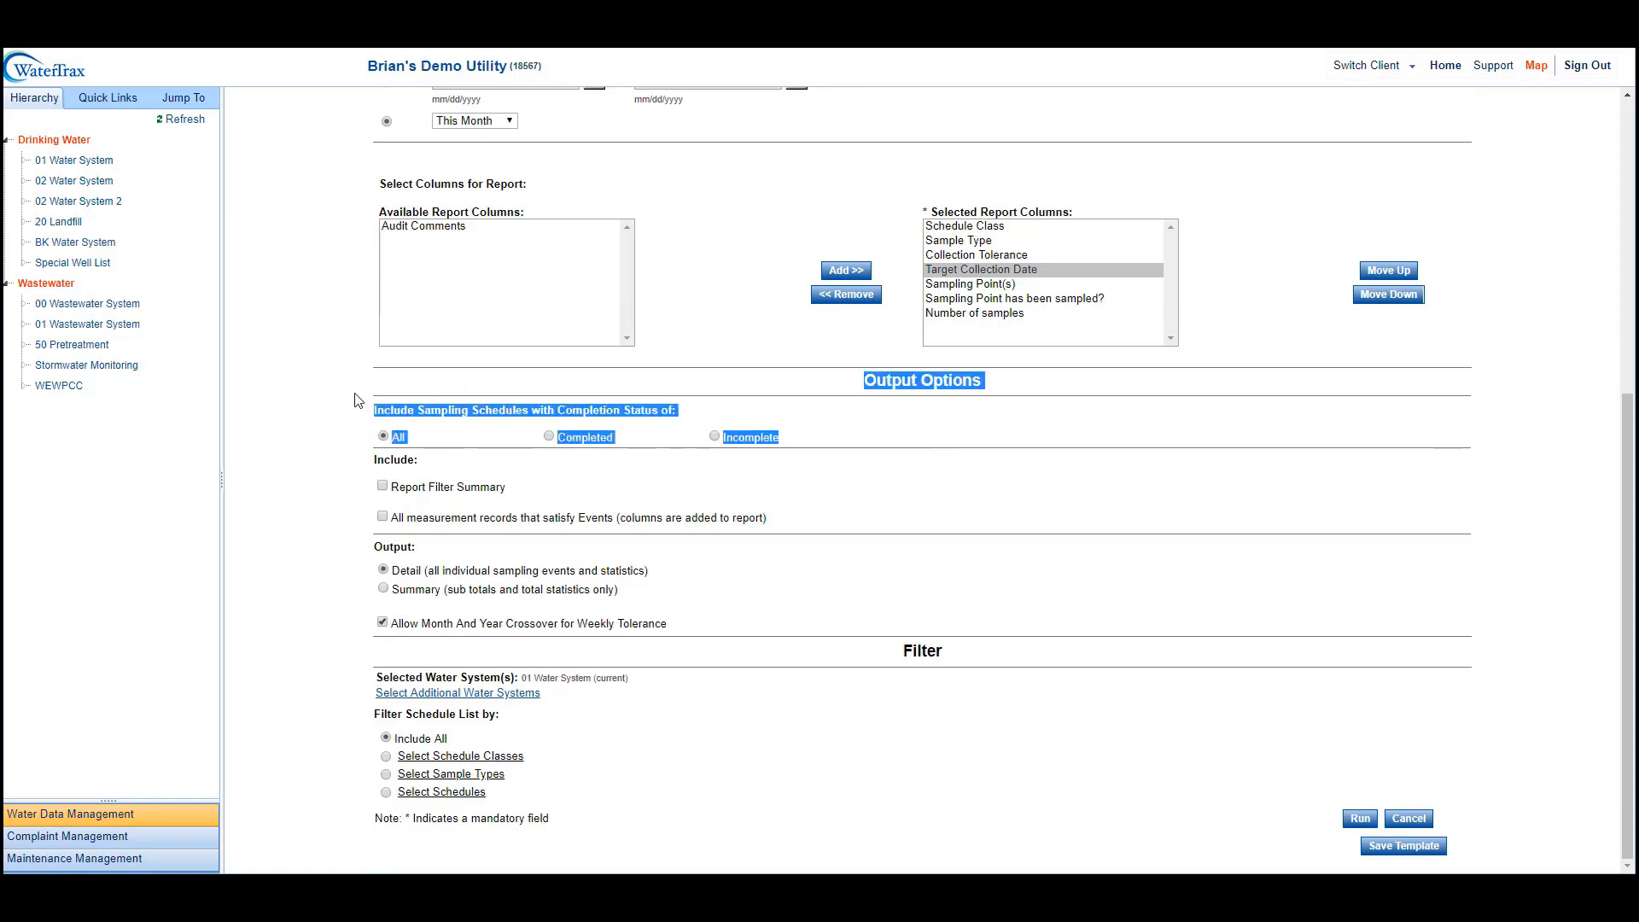
left_click(691, 476)
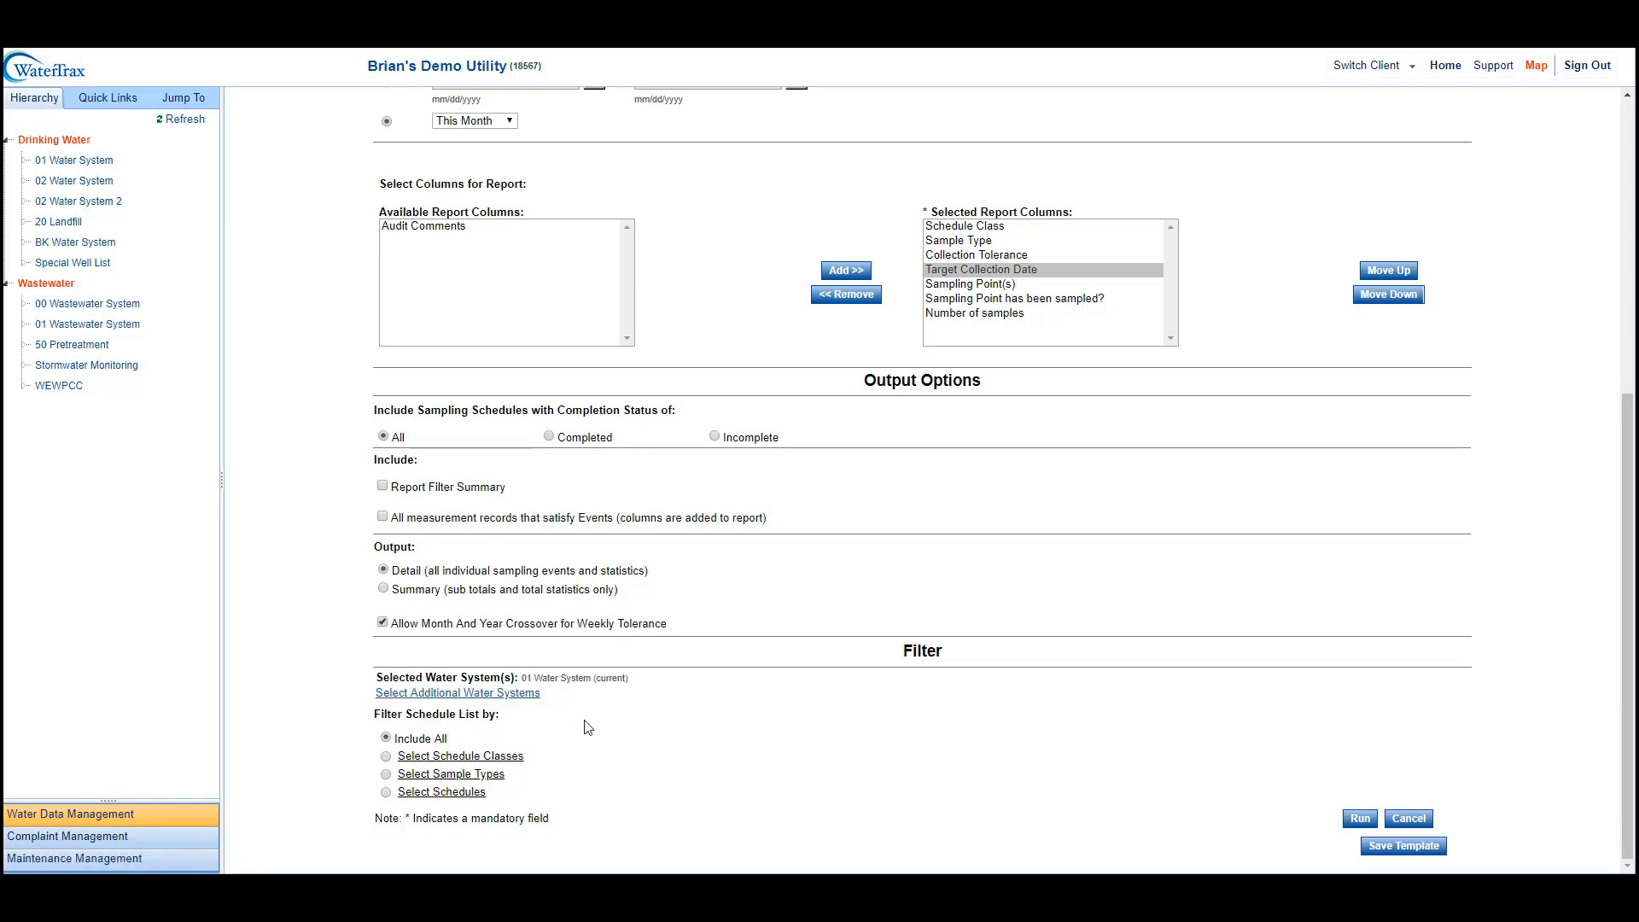
Step: Run the Sampling Point Pool report and open the downloaded .xls file in a maximized Excel window
left_click(1360, 818)
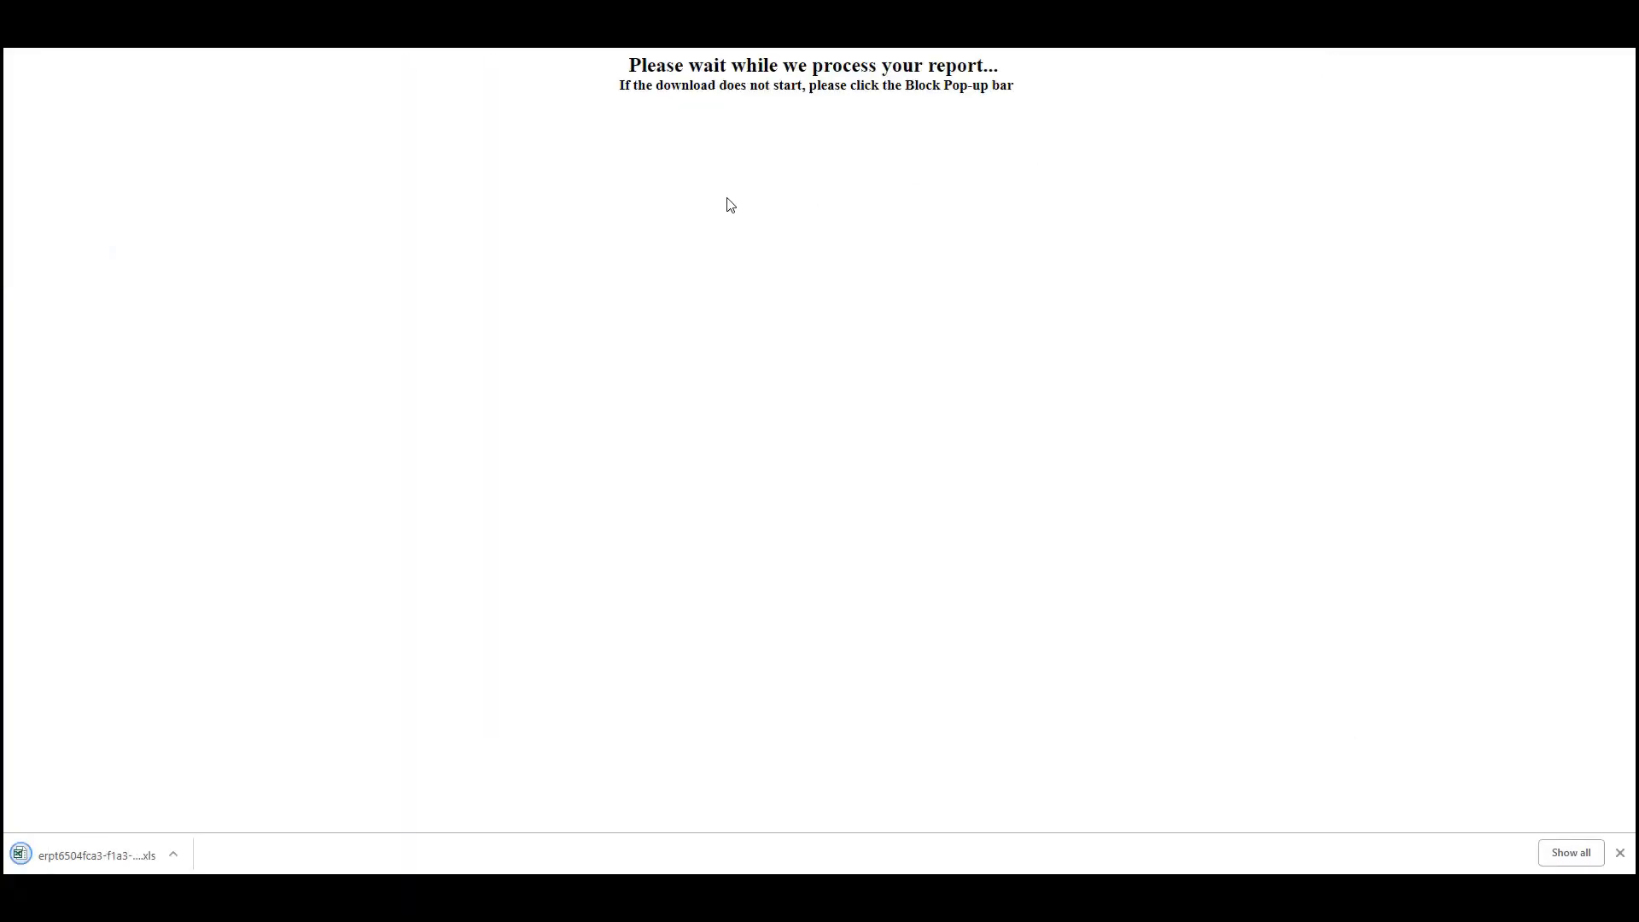
left_click(86, 855)
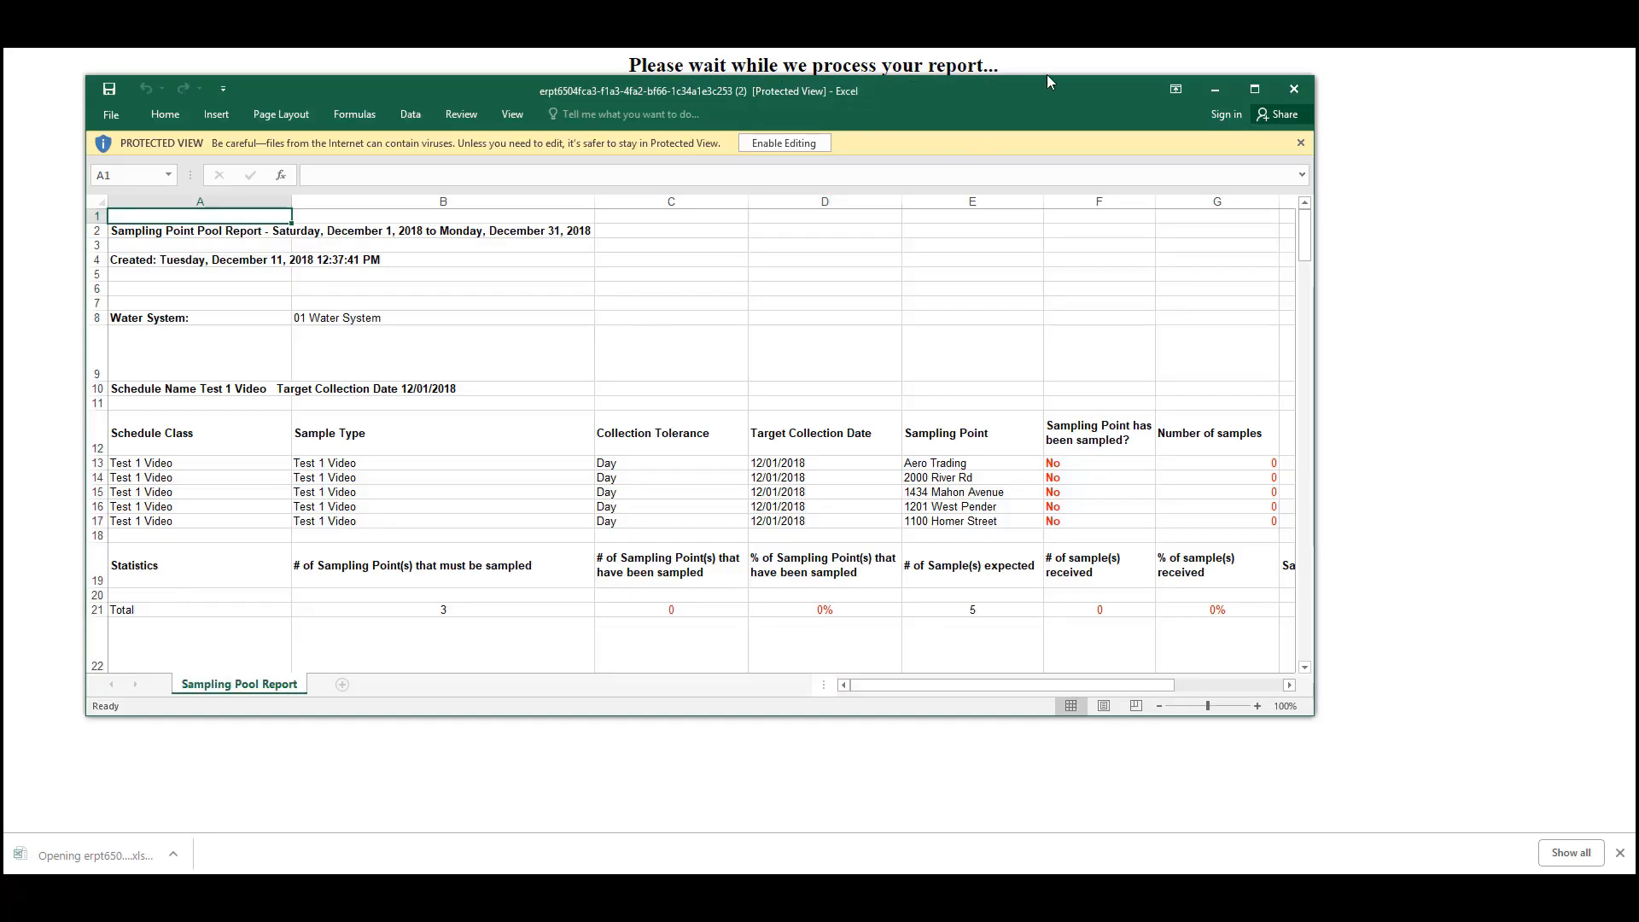
left_click(1253, 89)
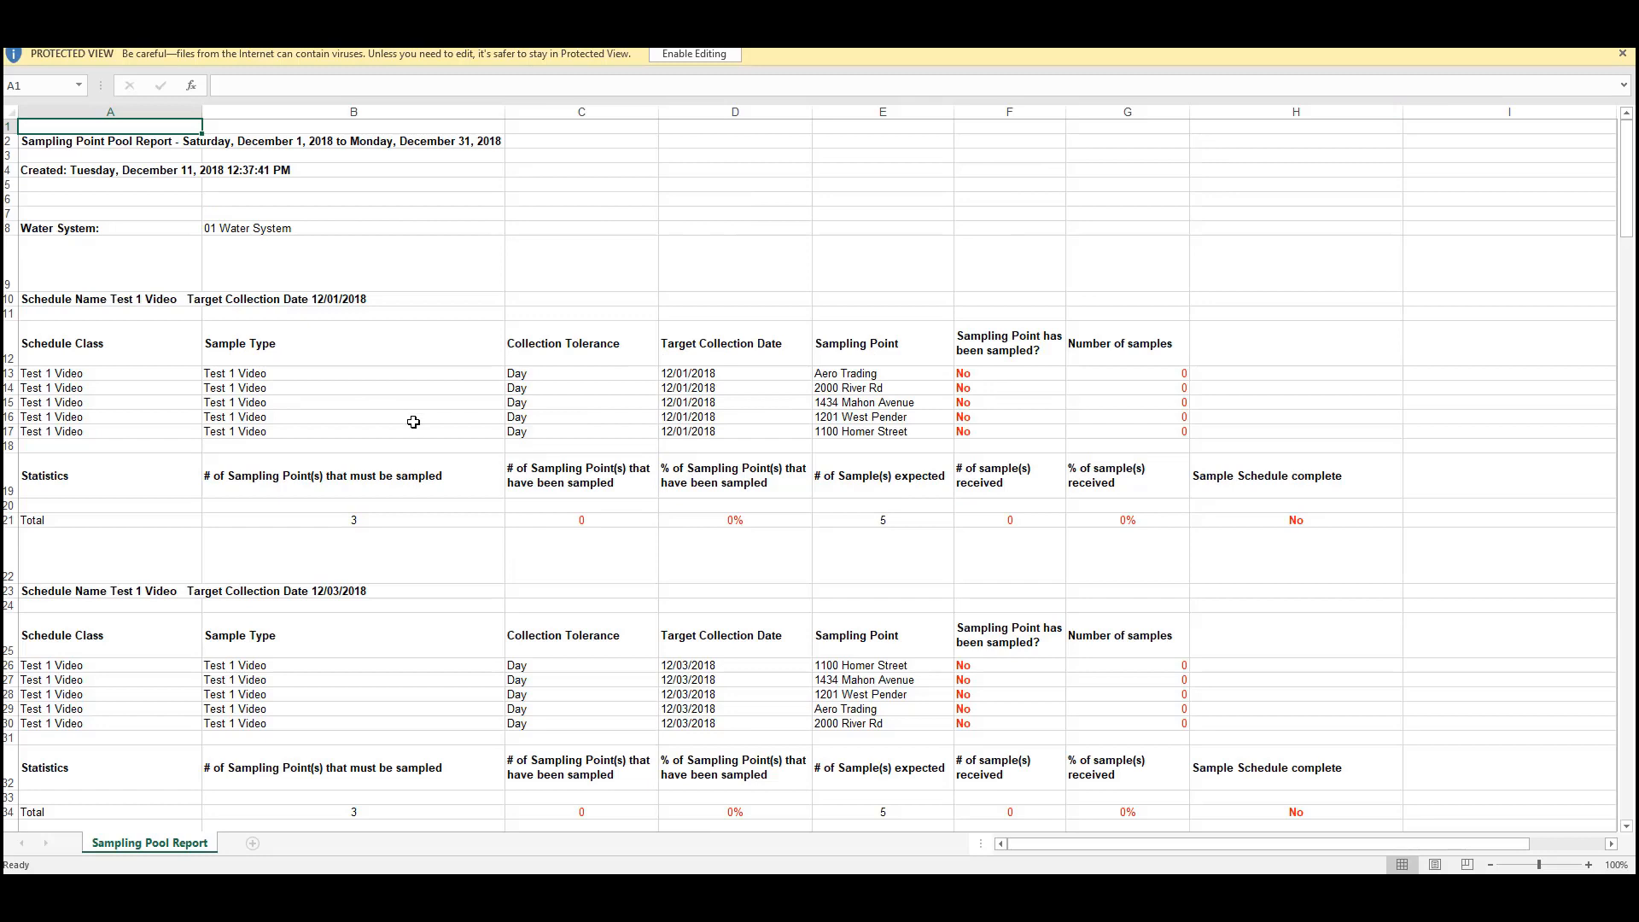
Step: Examine the pool report's sampling point rows and the statistics totals under each target collection date
left_click_drag(68, 373, 1195, 446)
left_click(1298, 418)
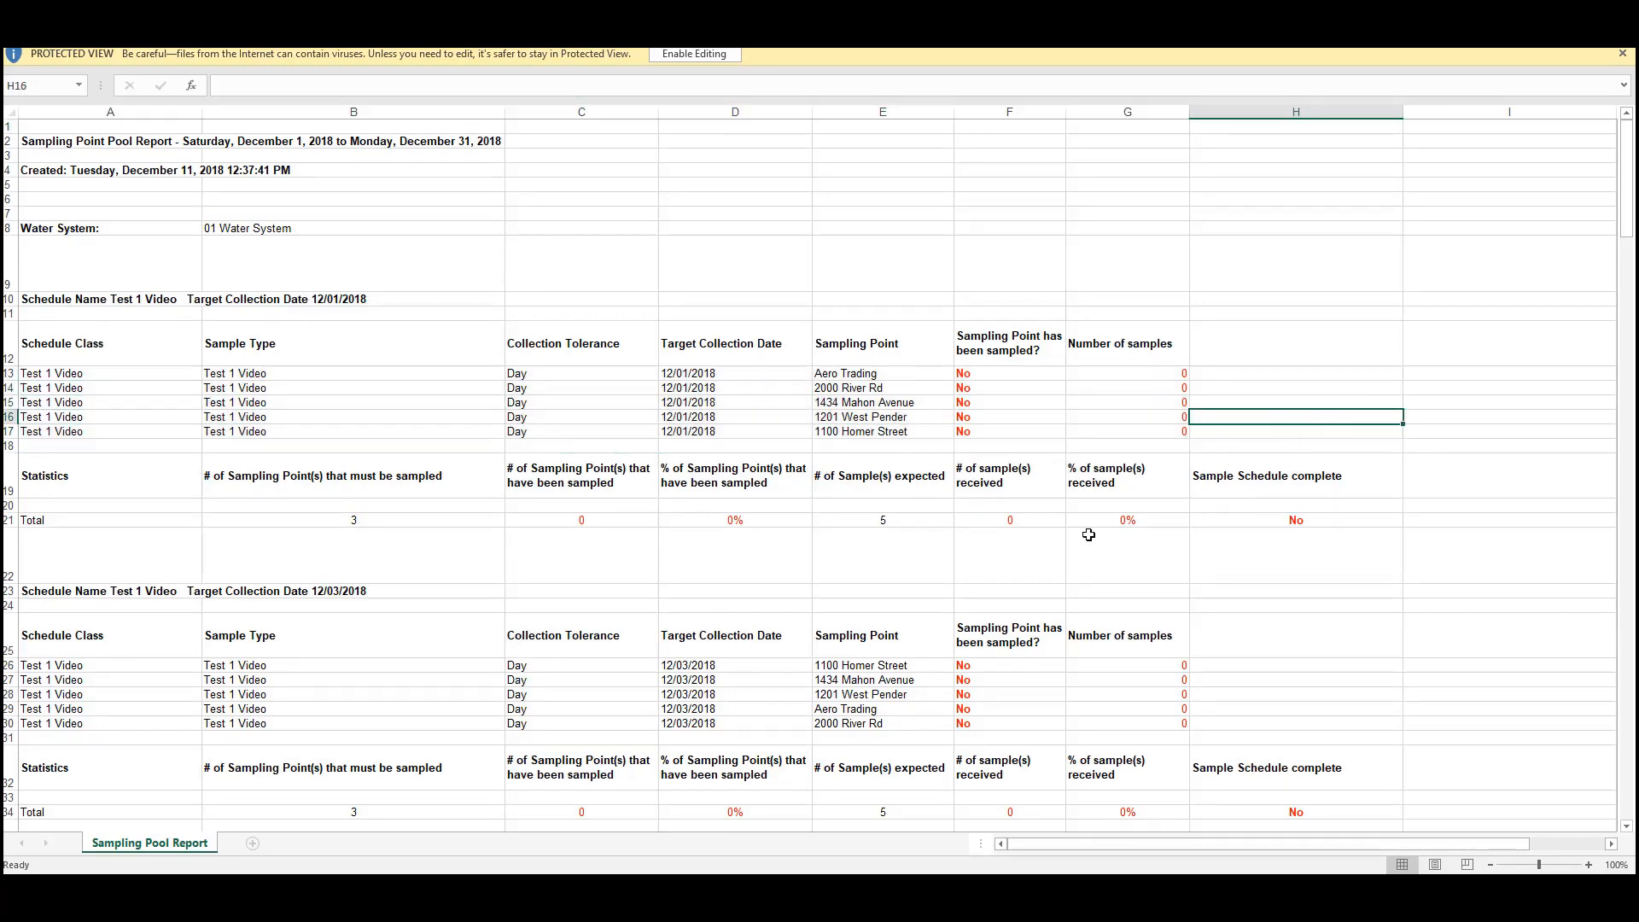
left_click_drag(457, 523, 1129, 520)
left_click(1129, 520)
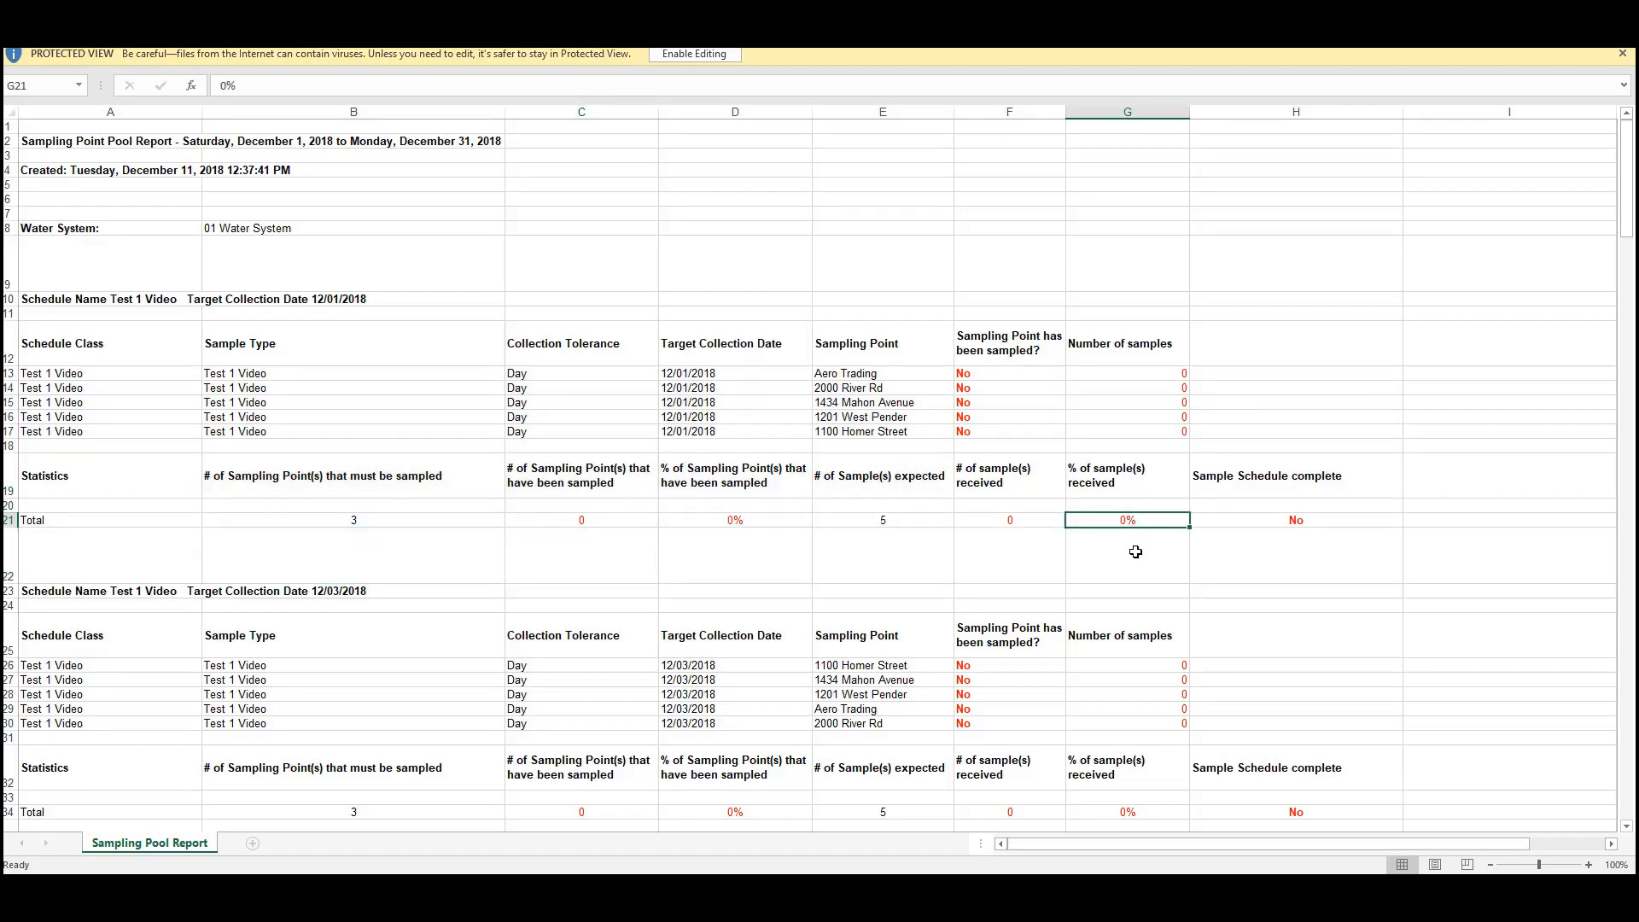
scroll(1135, 551, "down", 4)
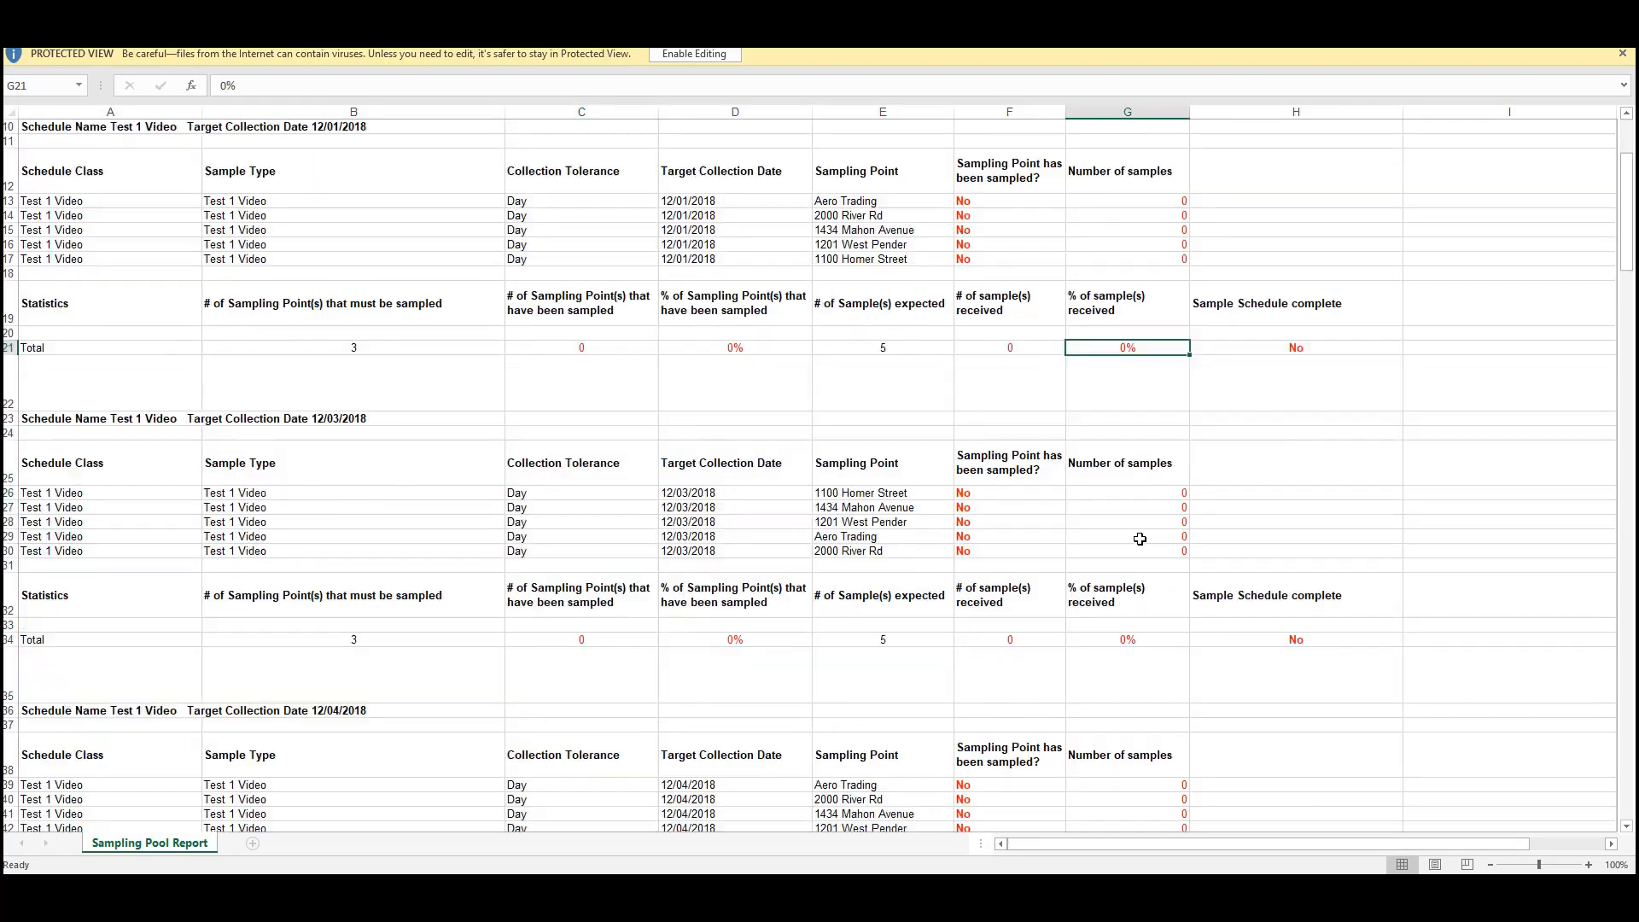
scroll(1300, 625, "up", 3)
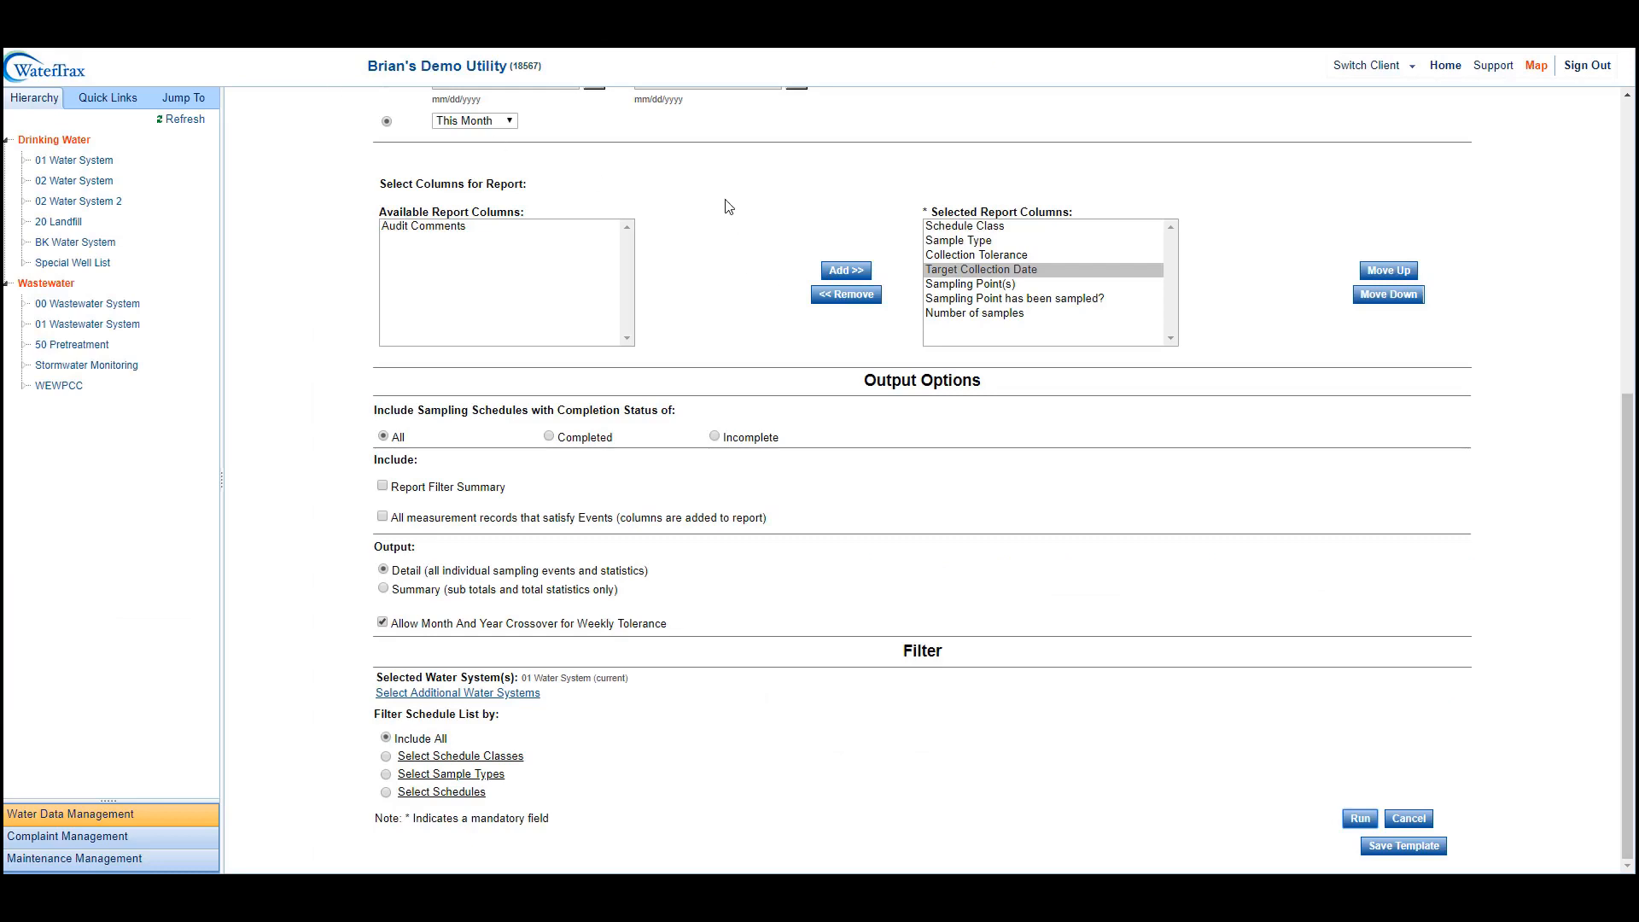
Step: Return from the pool report filter in WaterTrax to the sampling plan's reports list and review the Sampling Label Report and Chain of Custody sections
scroll(721, 252, "up", 5)
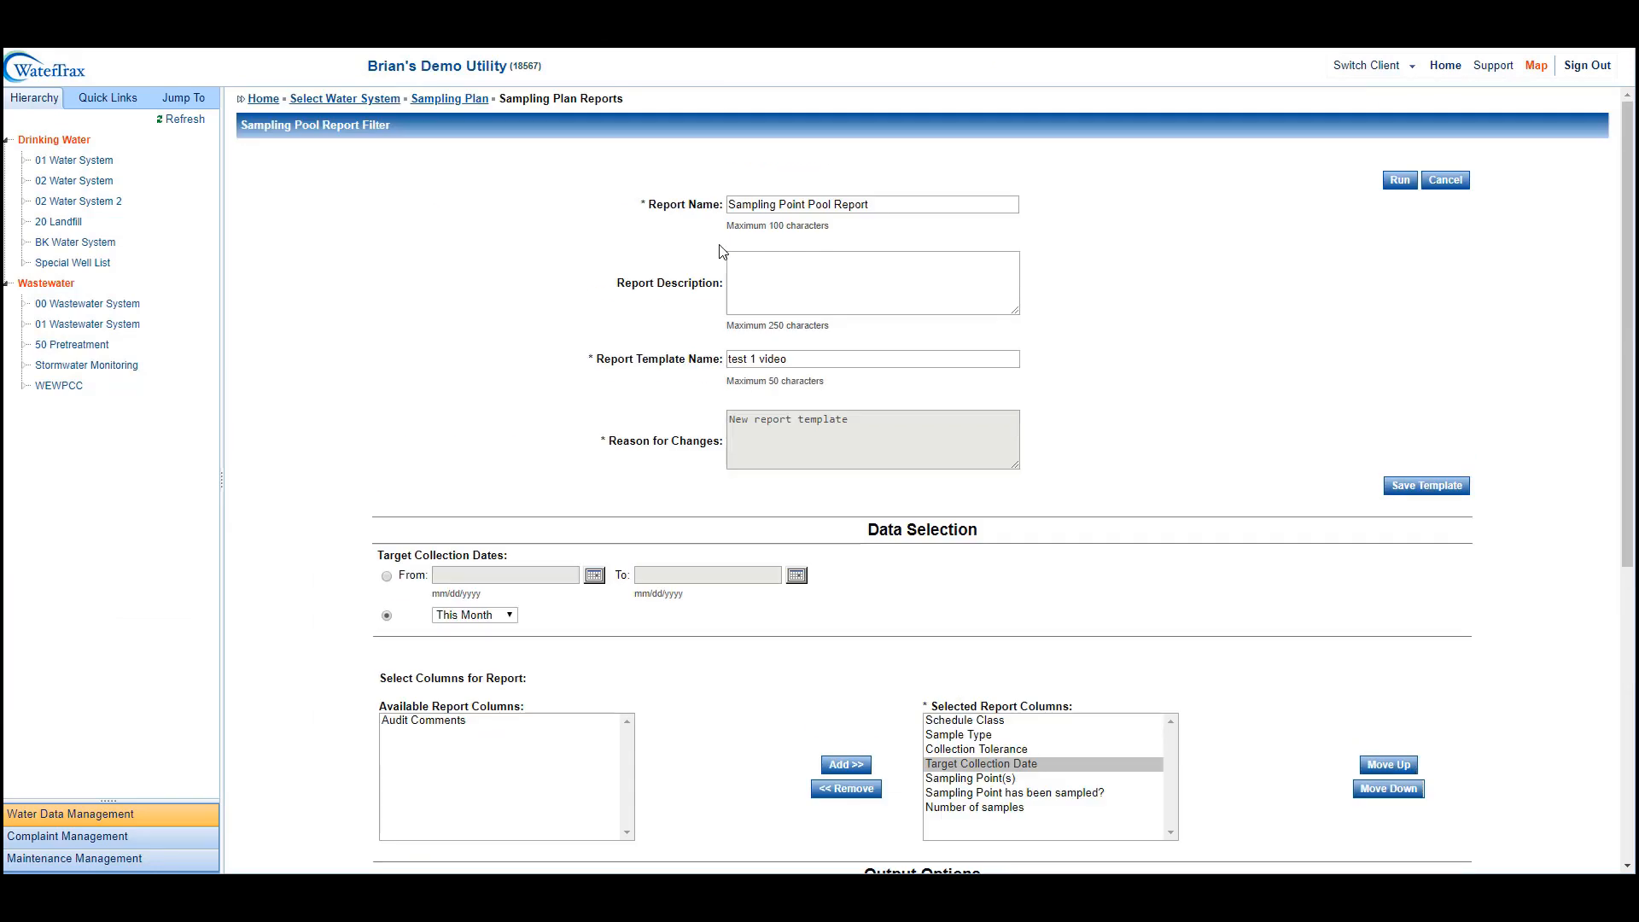
left_click(468, 99)
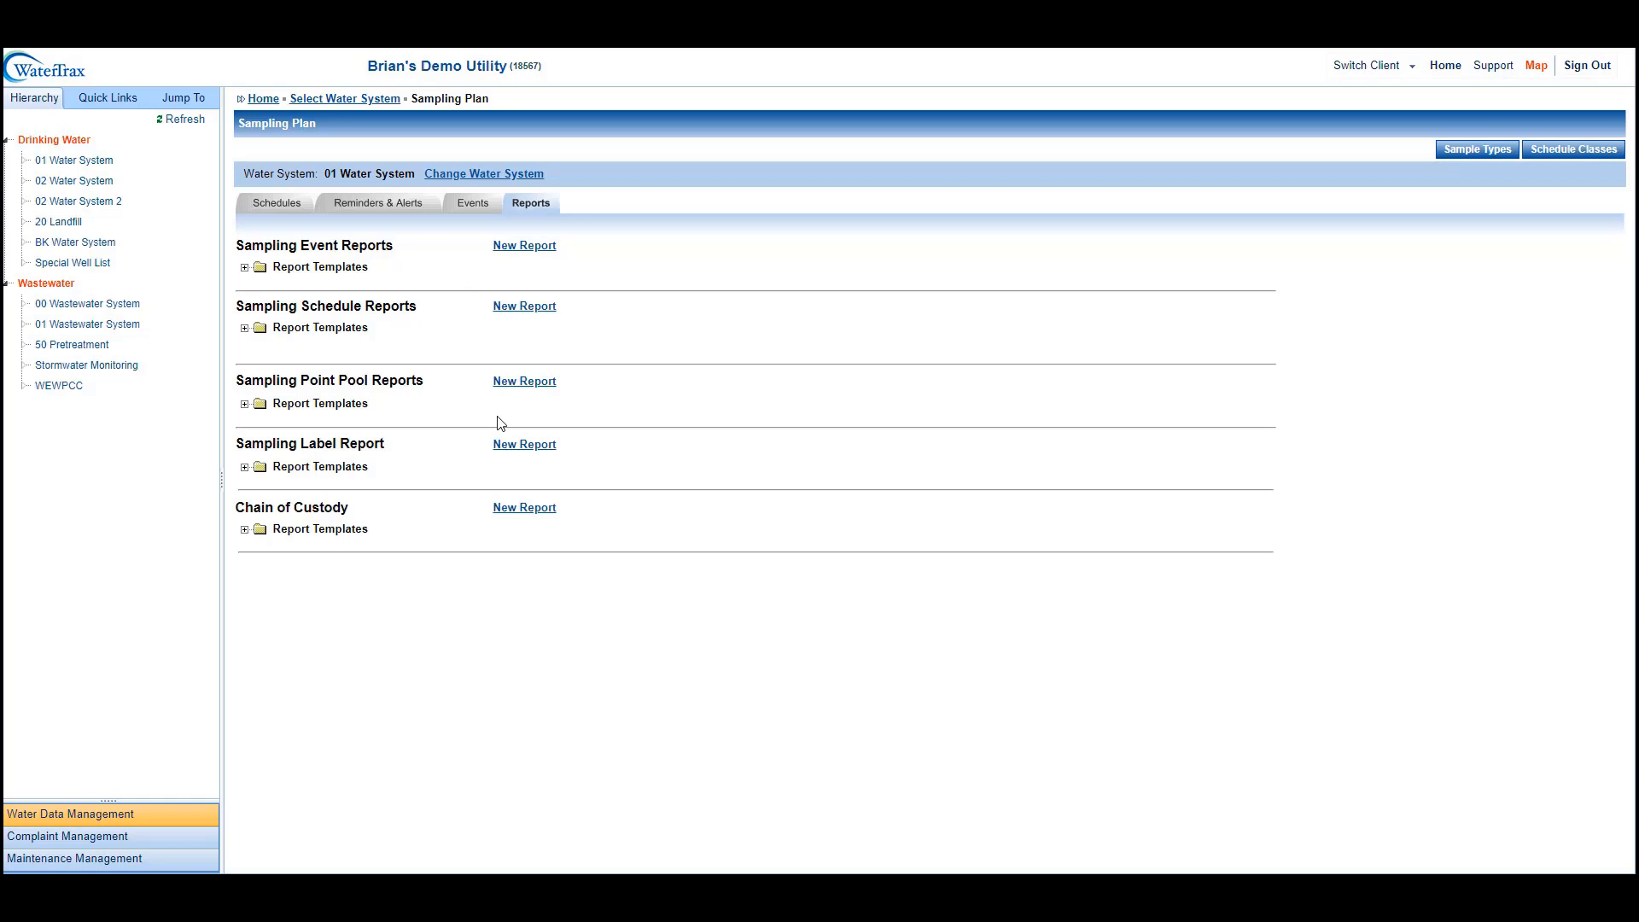
left_click_drag(385, 444, 239, 444)
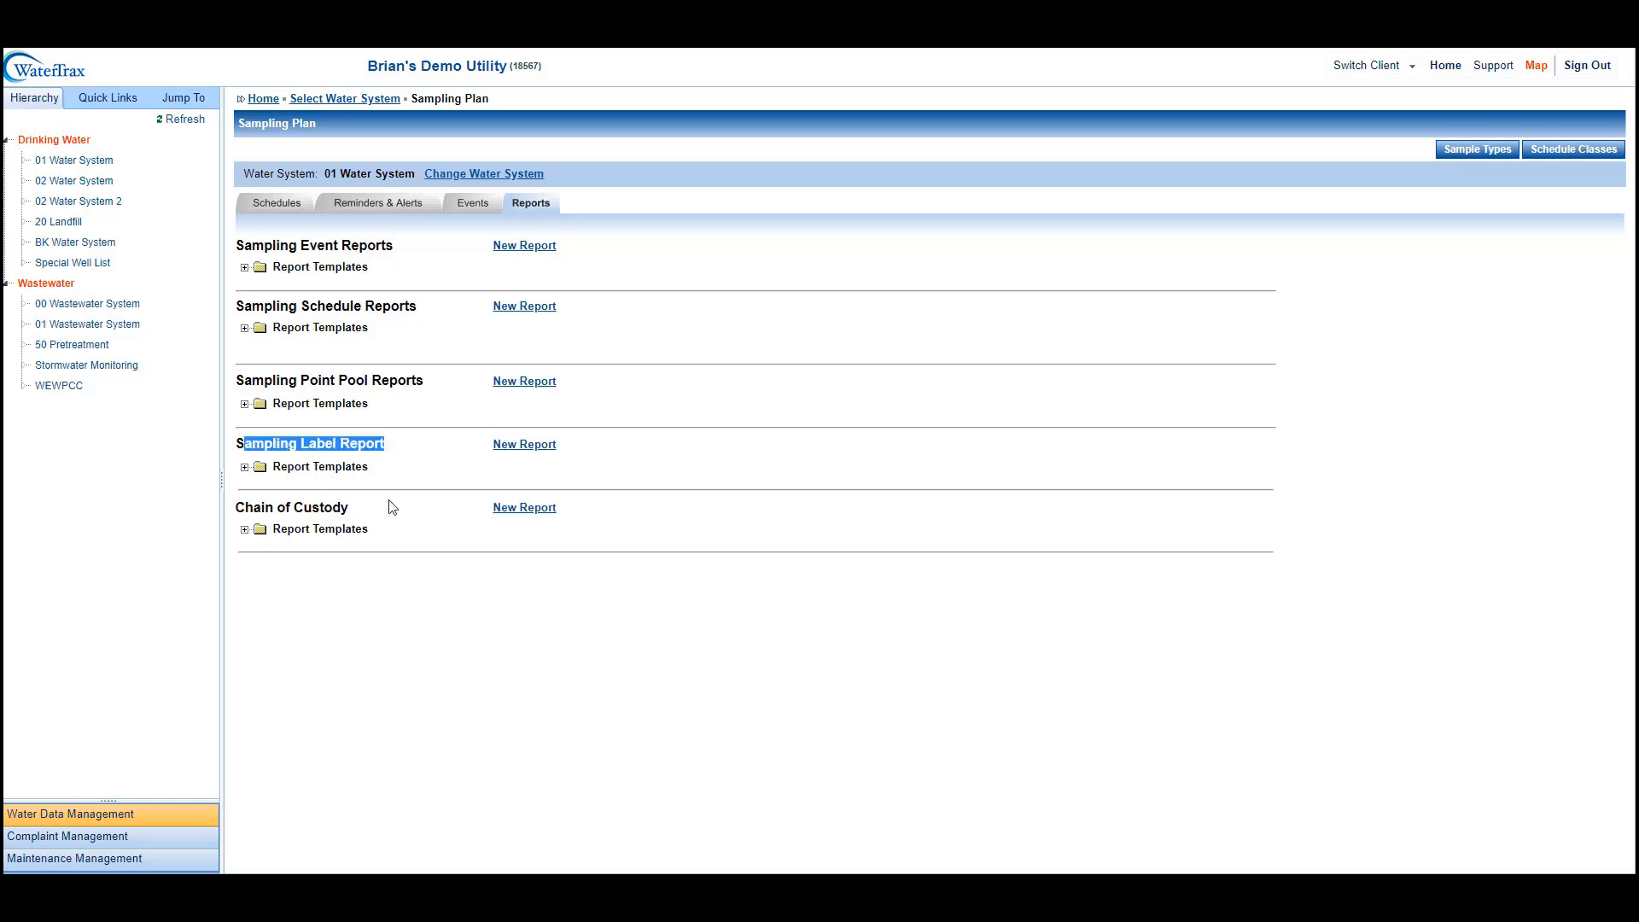
left_click_drag(404, 523, 241, 471)
left_click(428, 520)
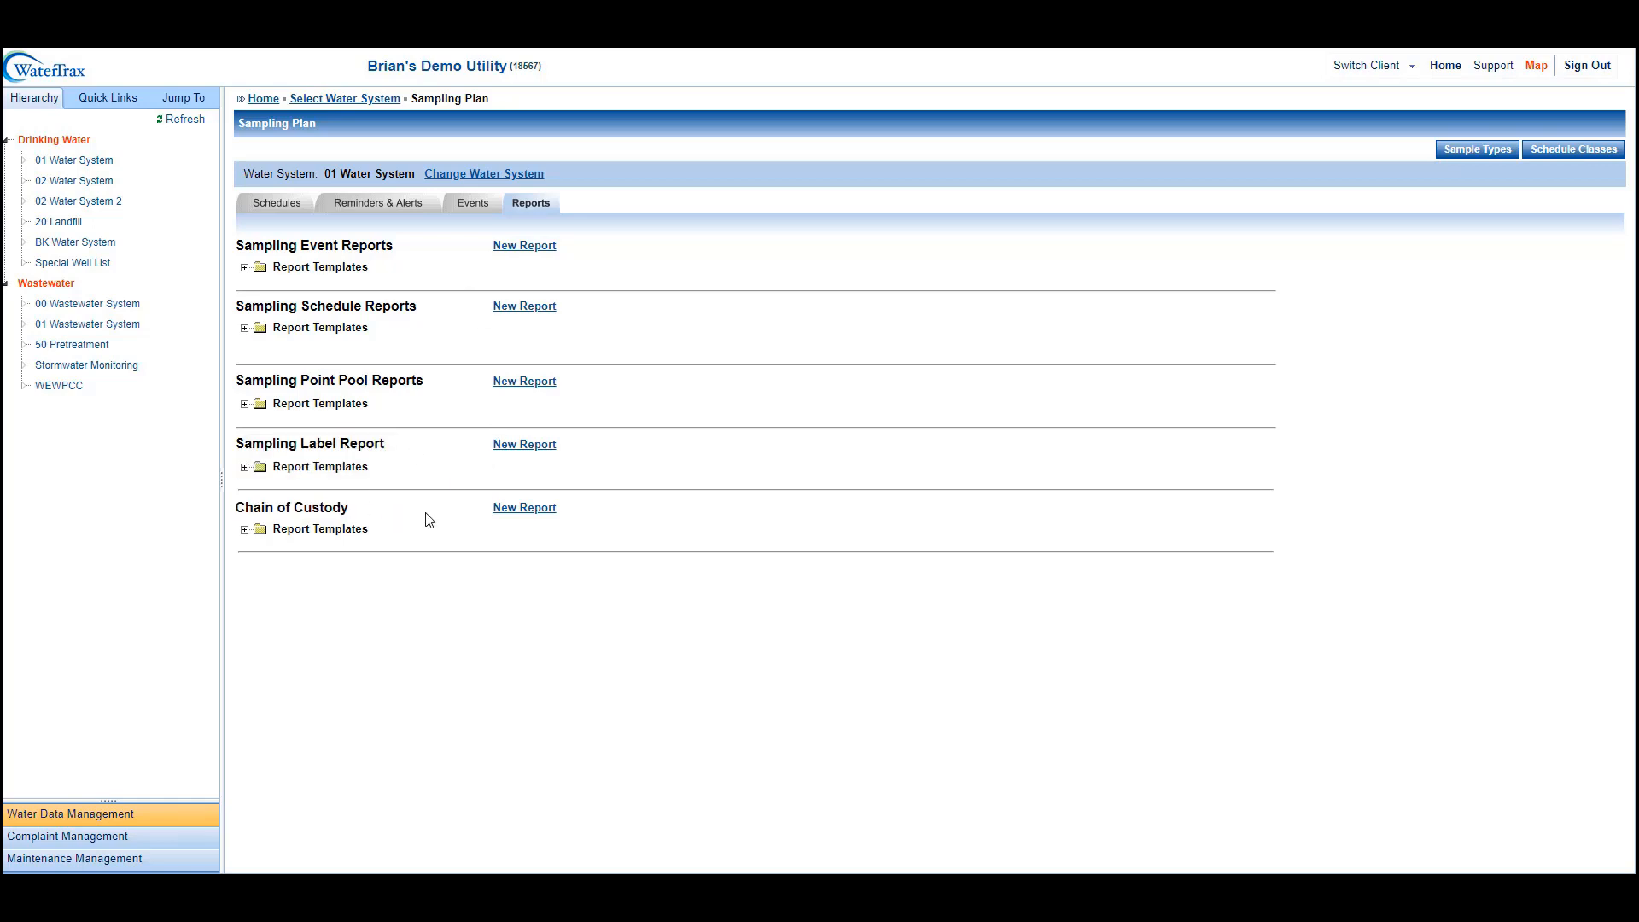